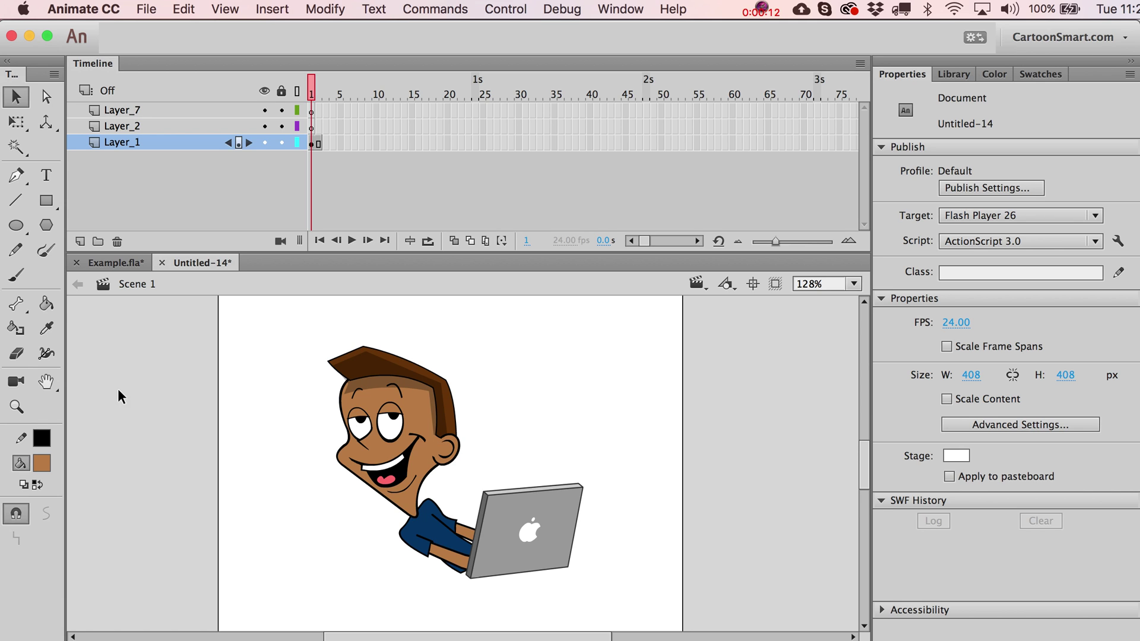
Draw a brown circle on the stage with the Oval tool and select it
left_click(16, 225)
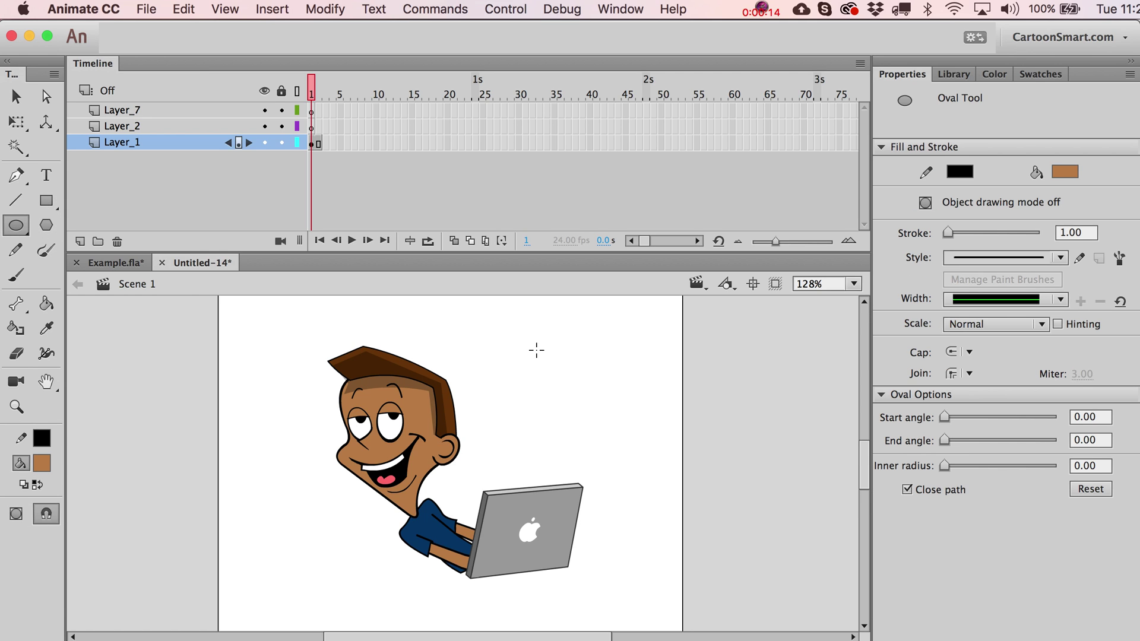
left_click_drag(544, 343, 624, 423)
left_click(16, 96)
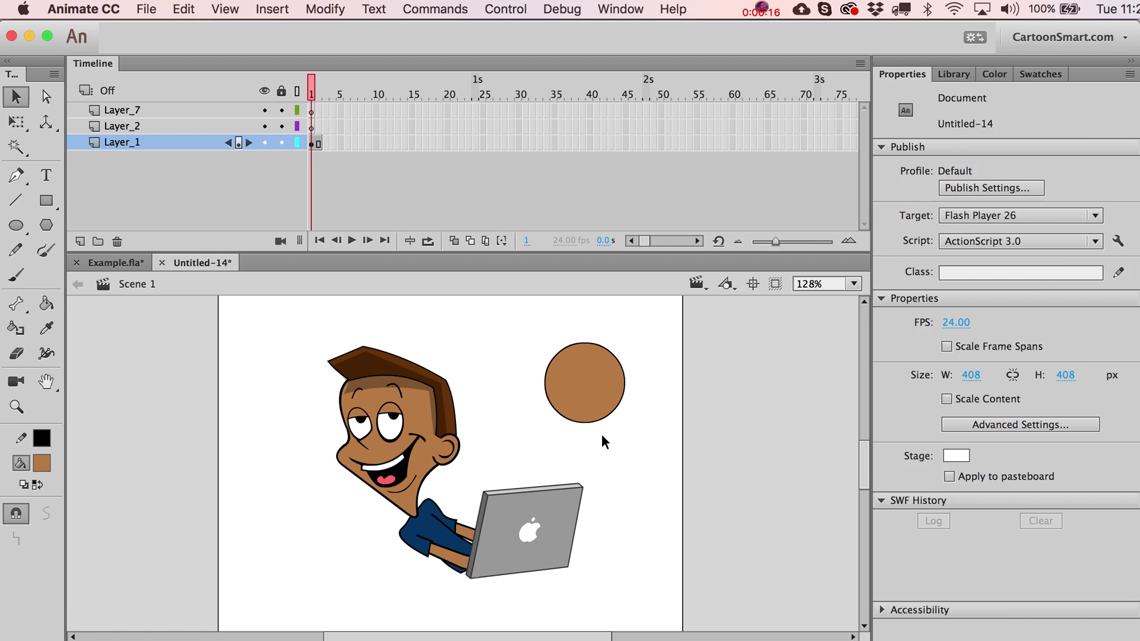
left_click(575, 393)
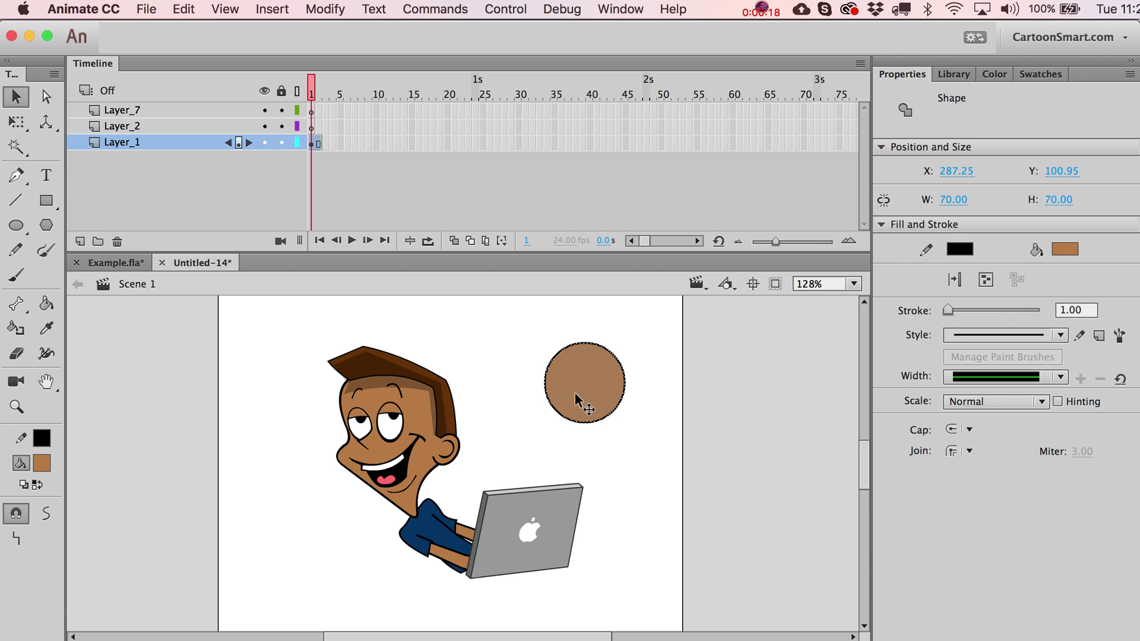
Convert the circle into a Movie Clip symbol named 'Ball'
left_click(325, 9)
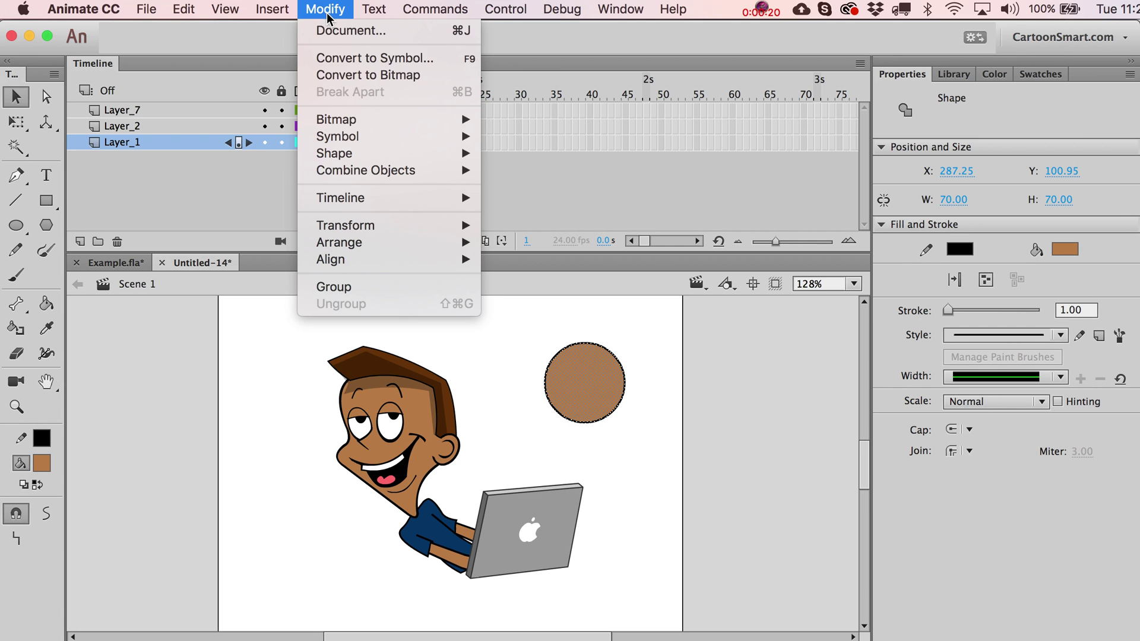
left_click(351, 63)
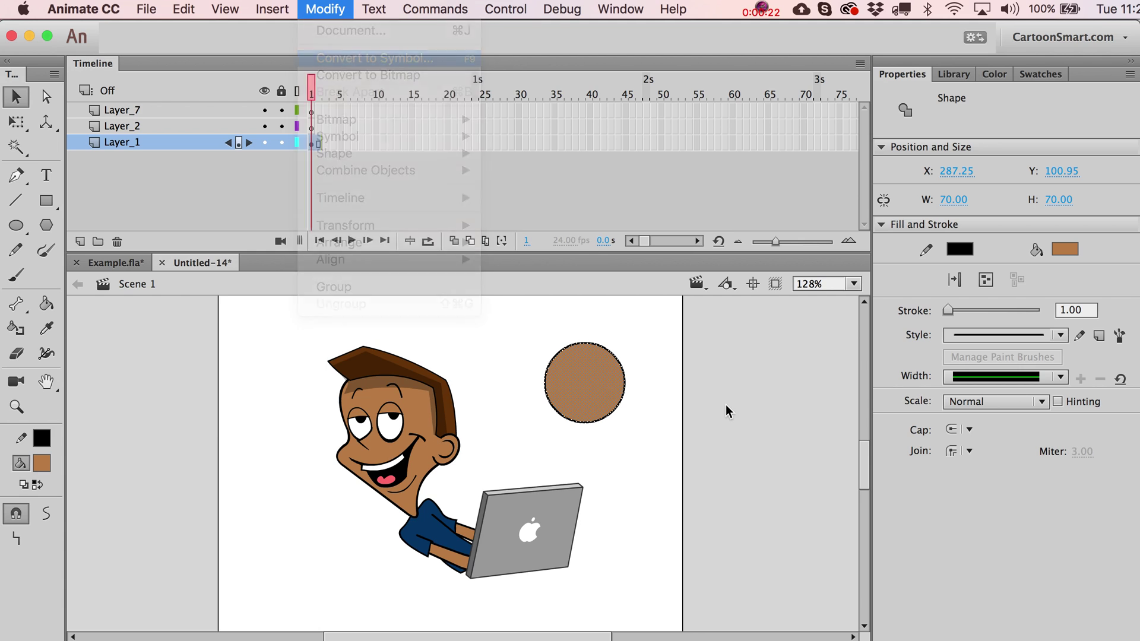
left_click(312, 299)
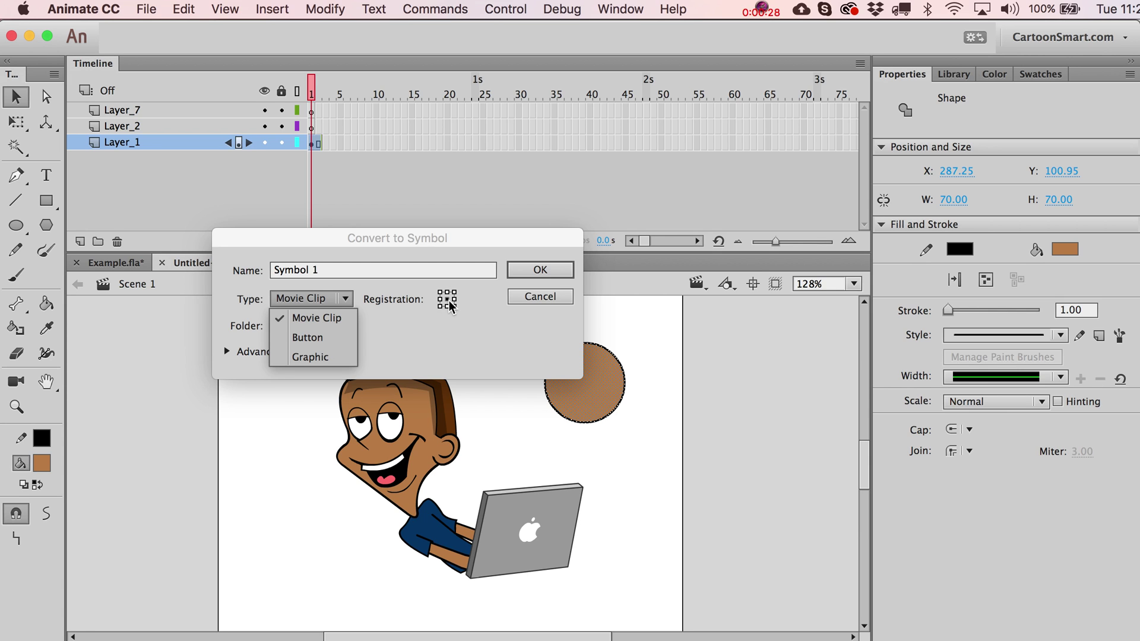
left_click(415, 336)
left_click(305, 297)
left_click(388, 236)
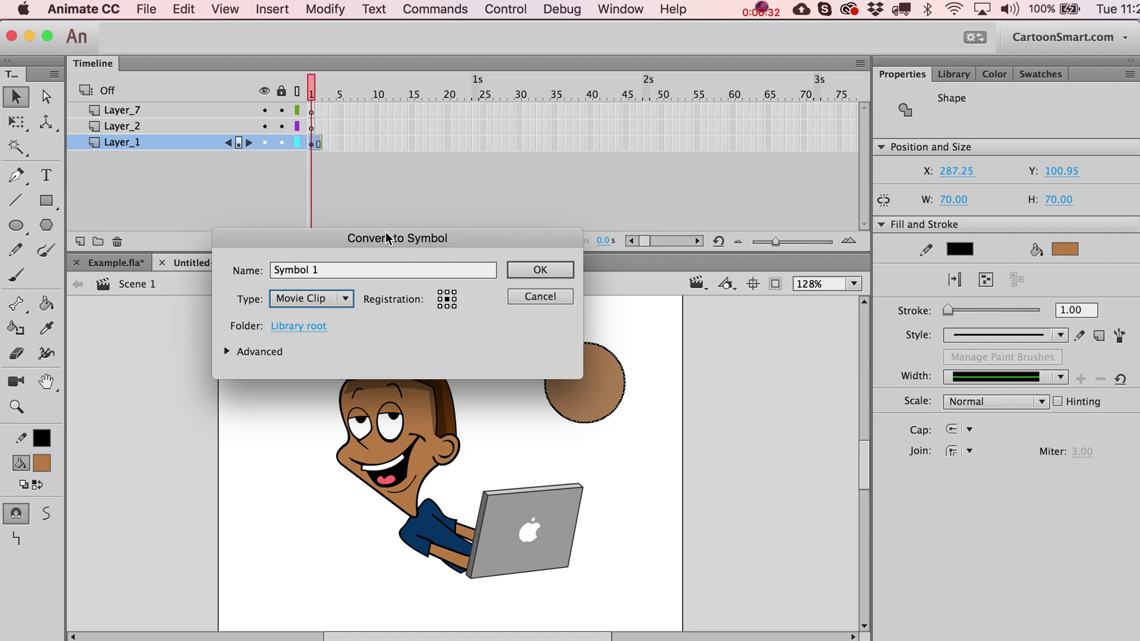
left_click_drag(371, 273, 259, 271)
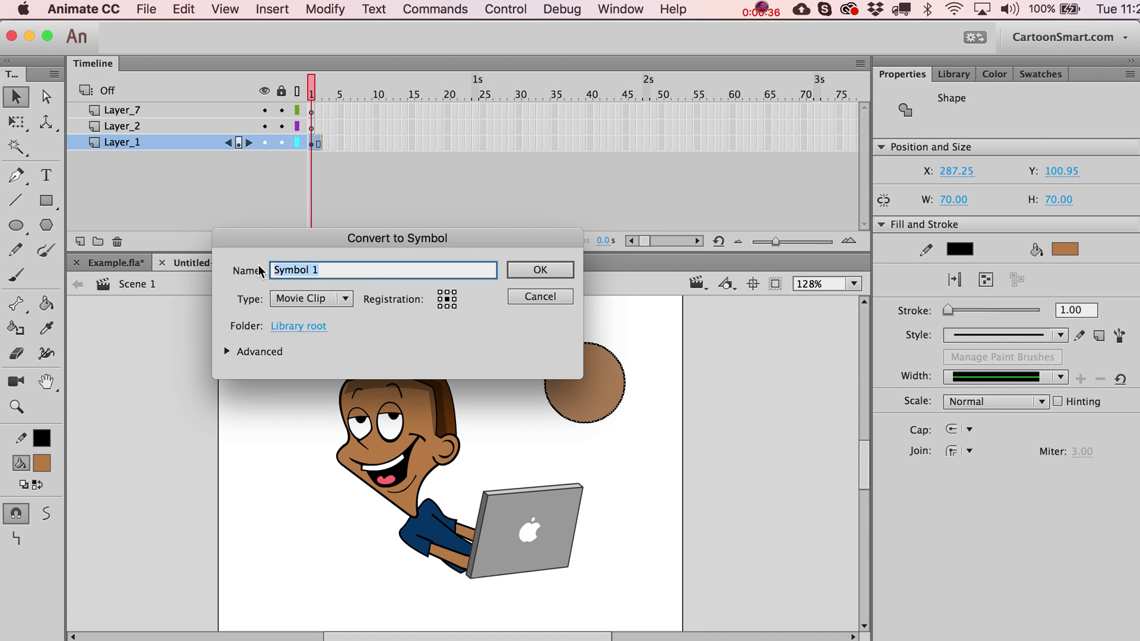
type("Ball")
key("Return")
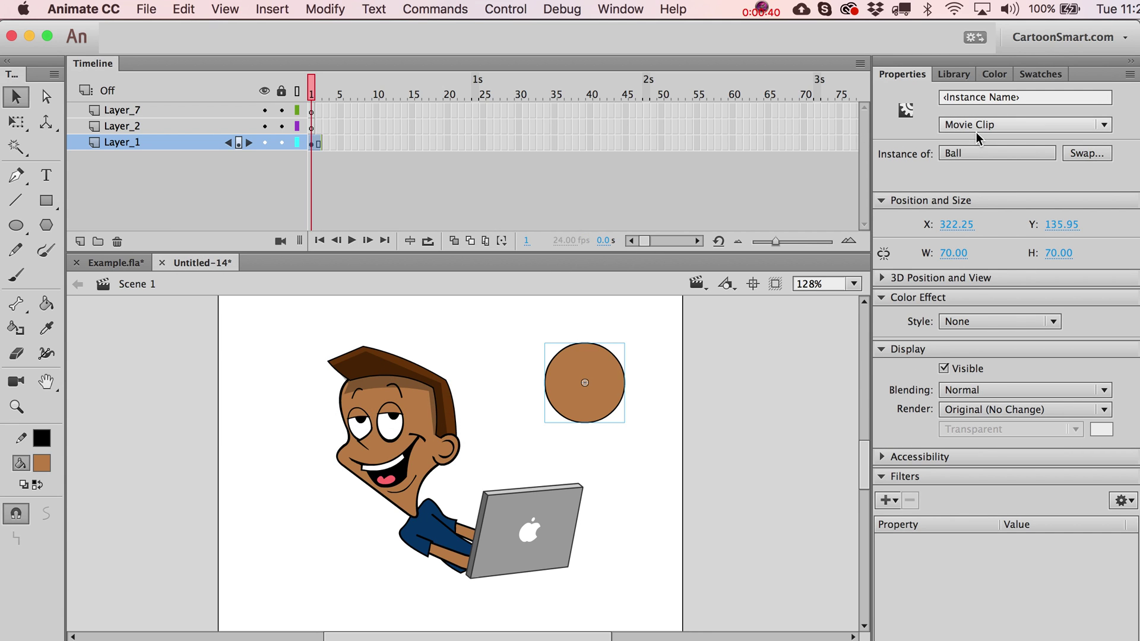
Switch the Ball instance to Graphic, then delete it from the stage
left_click(1009, 125)
left_click(977, 184)
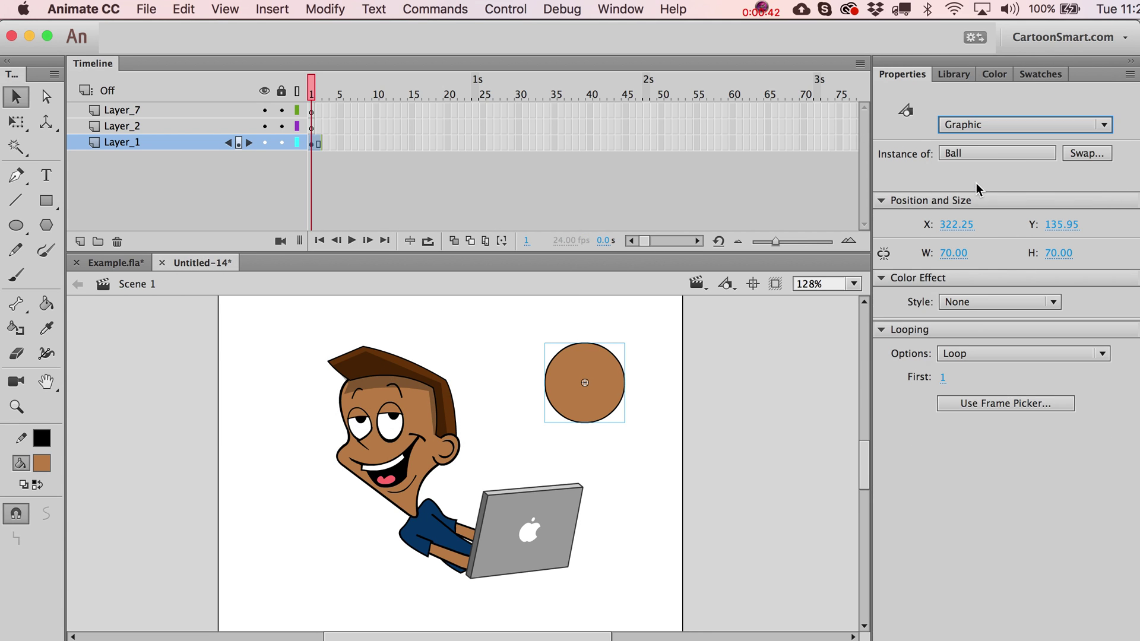
left_click(673, 425)
left_click(600, 373)
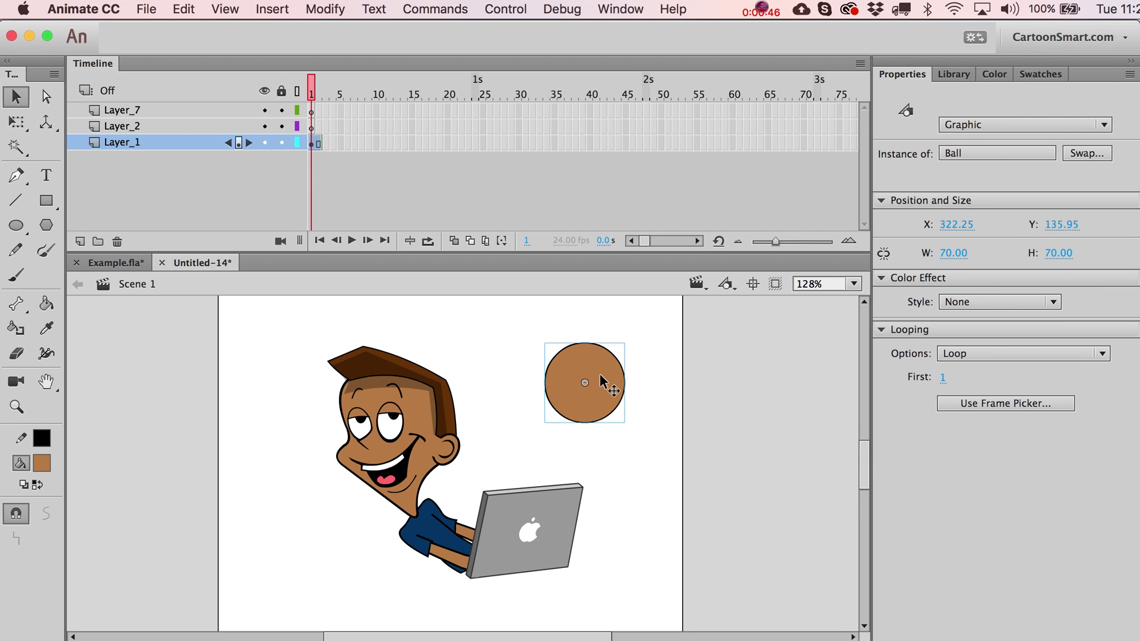
key("Delete")
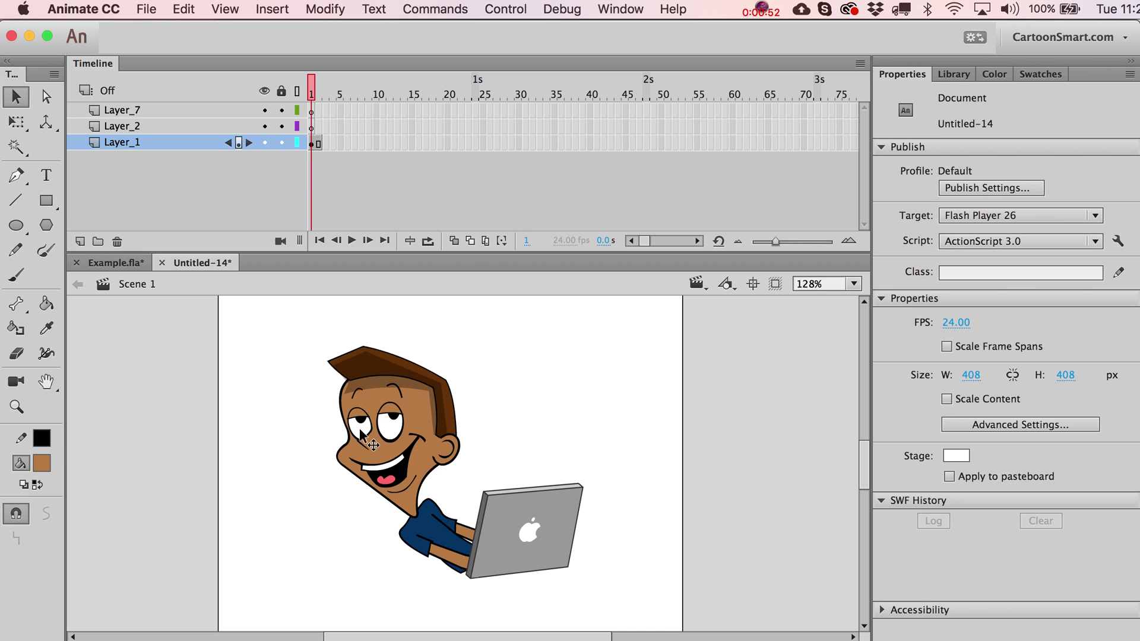
Marquee-select the character's 12 pieces and set their shared symbol type in Symbol Properties, ending as Movie Clips
left_click_drag(303, 325, 661, 609)
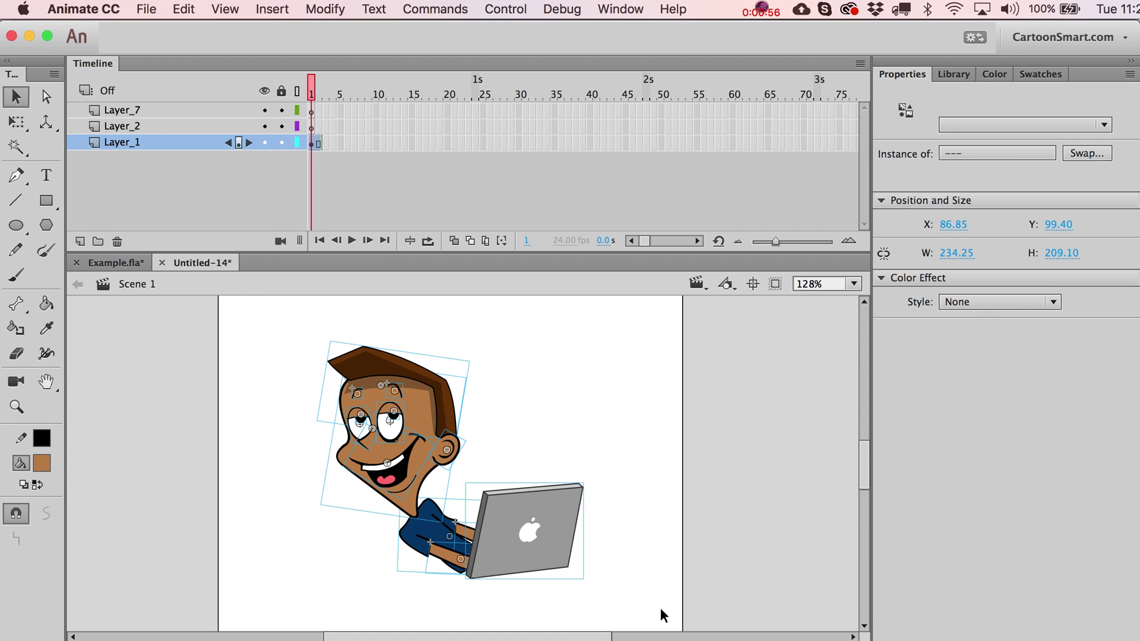
left_click(940, 155)
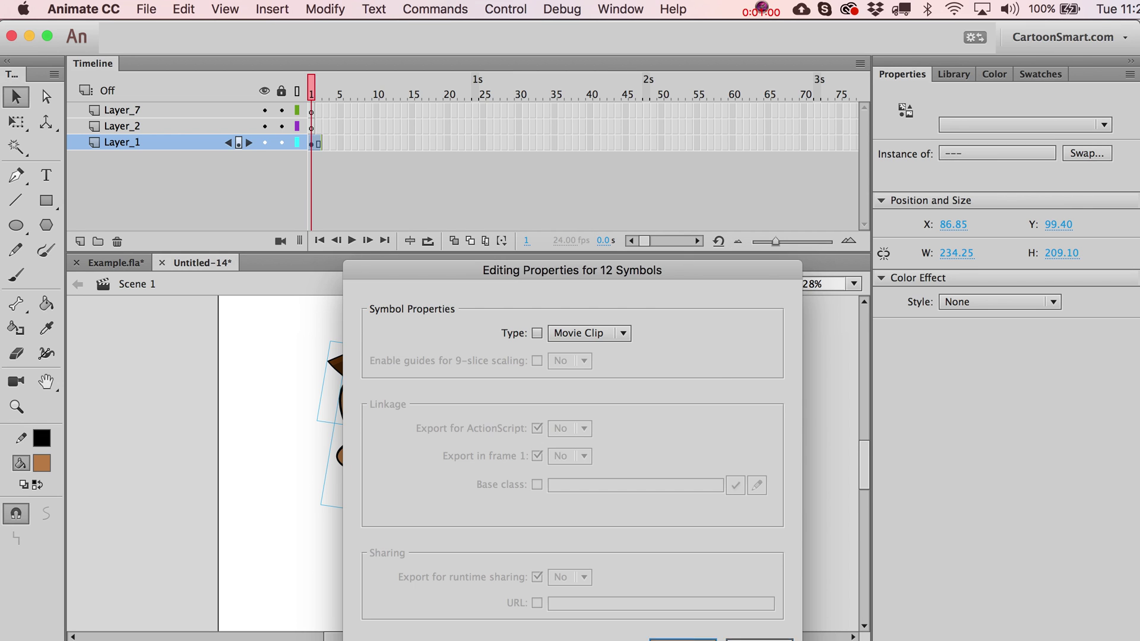
key("Escape")
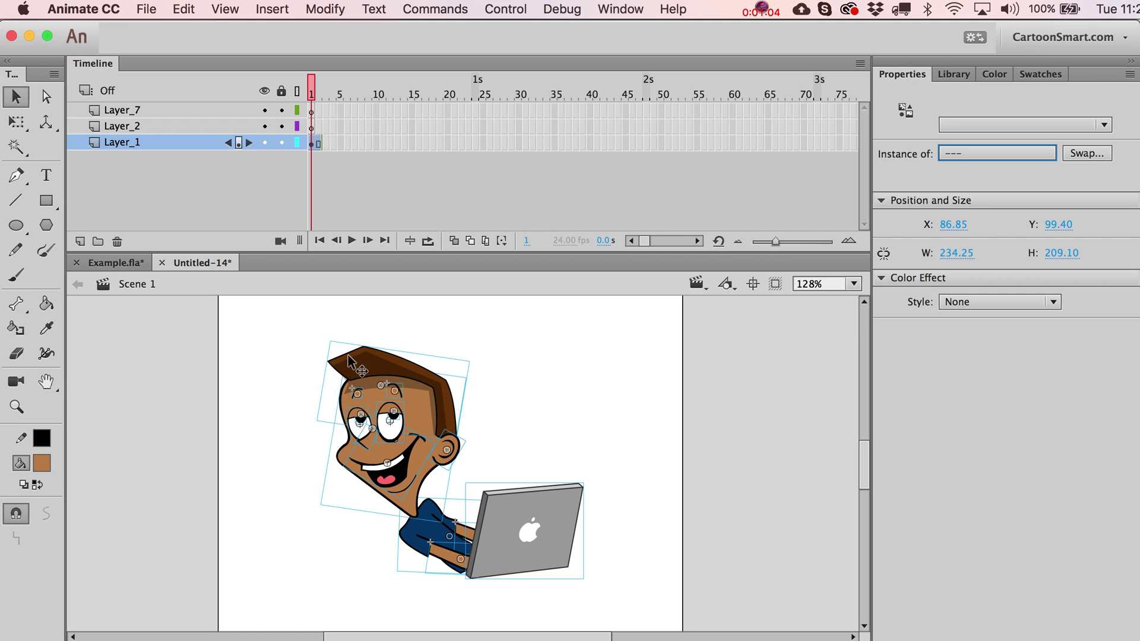
left_click(954, 148)
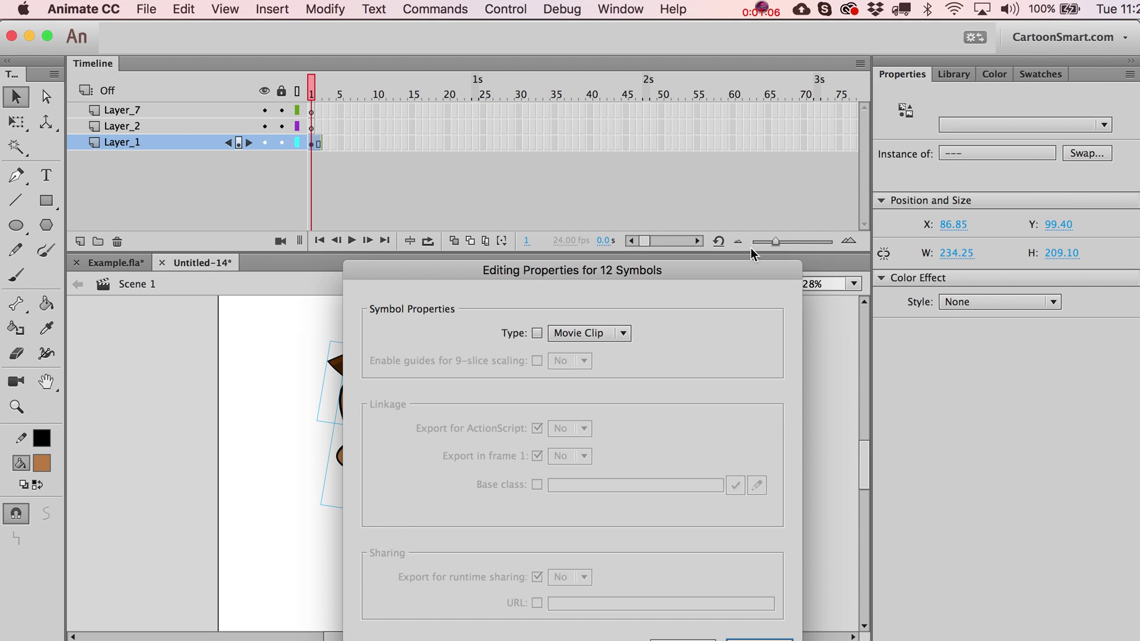
left_click(591, 333)
left_click(588, 393)
left_click(749, 640)
left_click(981, 155)
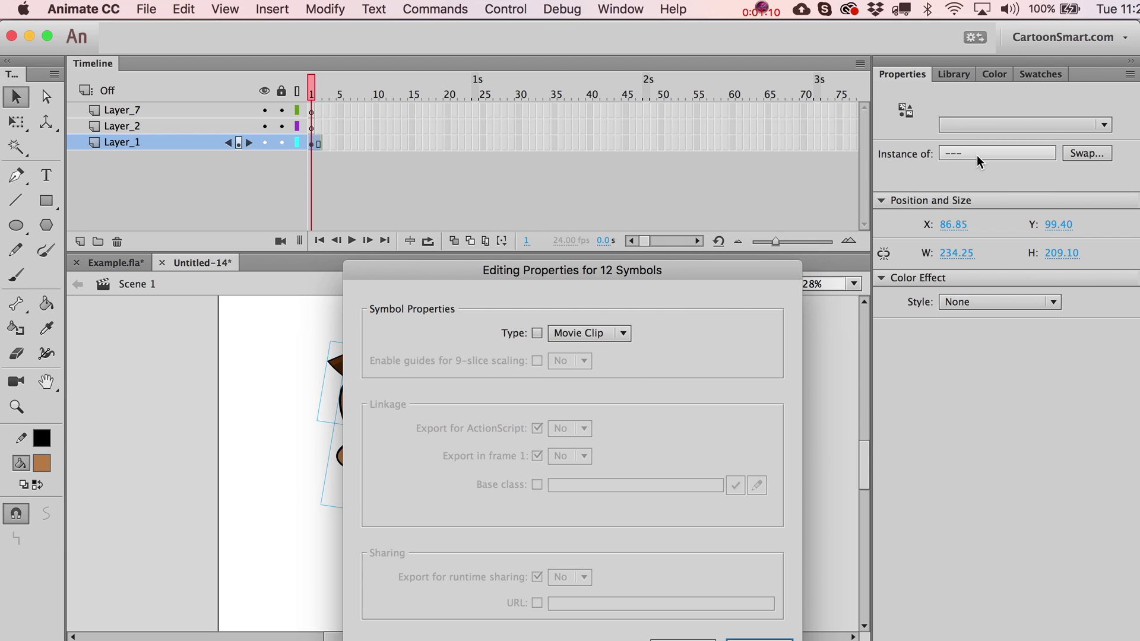
left_click(624, 333)
left_click(755, 639)
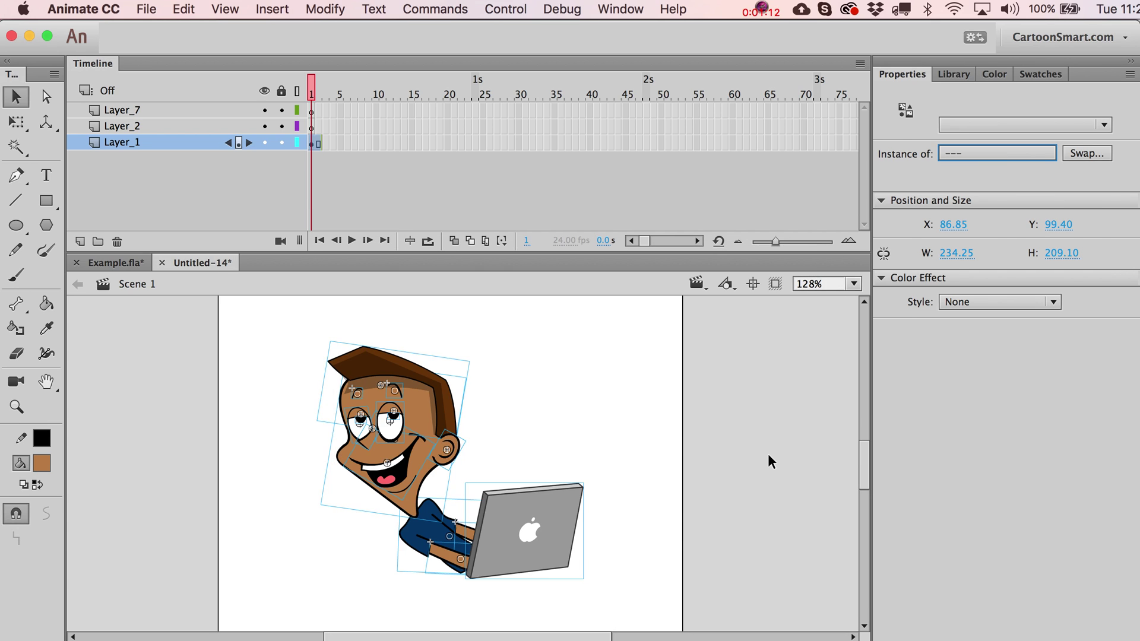
left_click(769, 455)
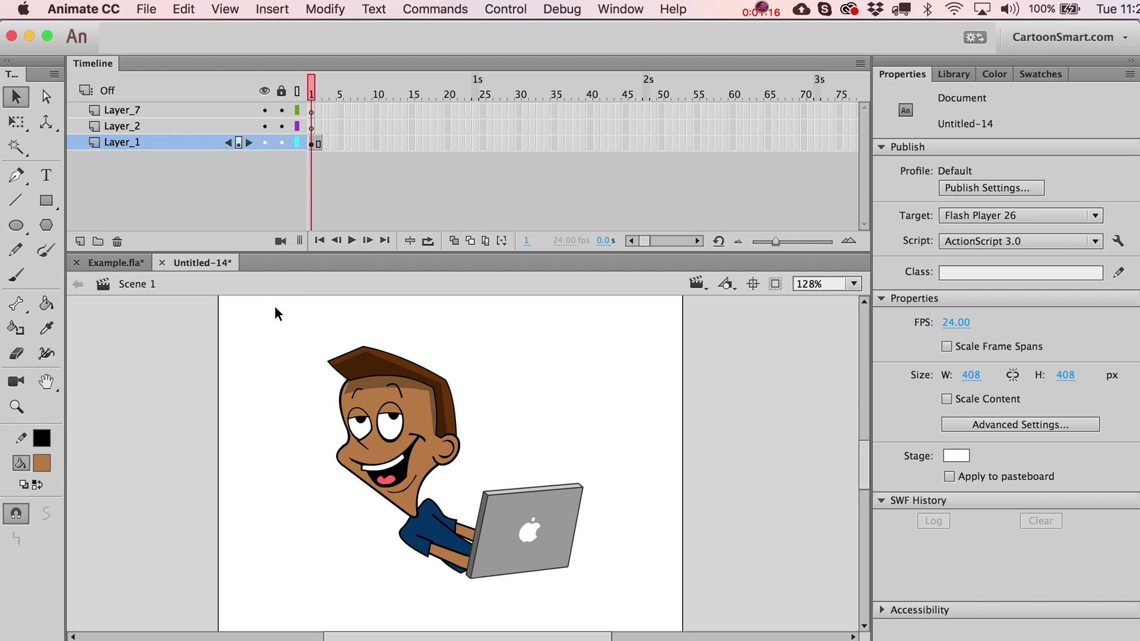
Marquee the boy and laptop and convert them with F8 into the Movie Clip 'EntireCharacter'
left_click_drag(278, 314, 641, 600)
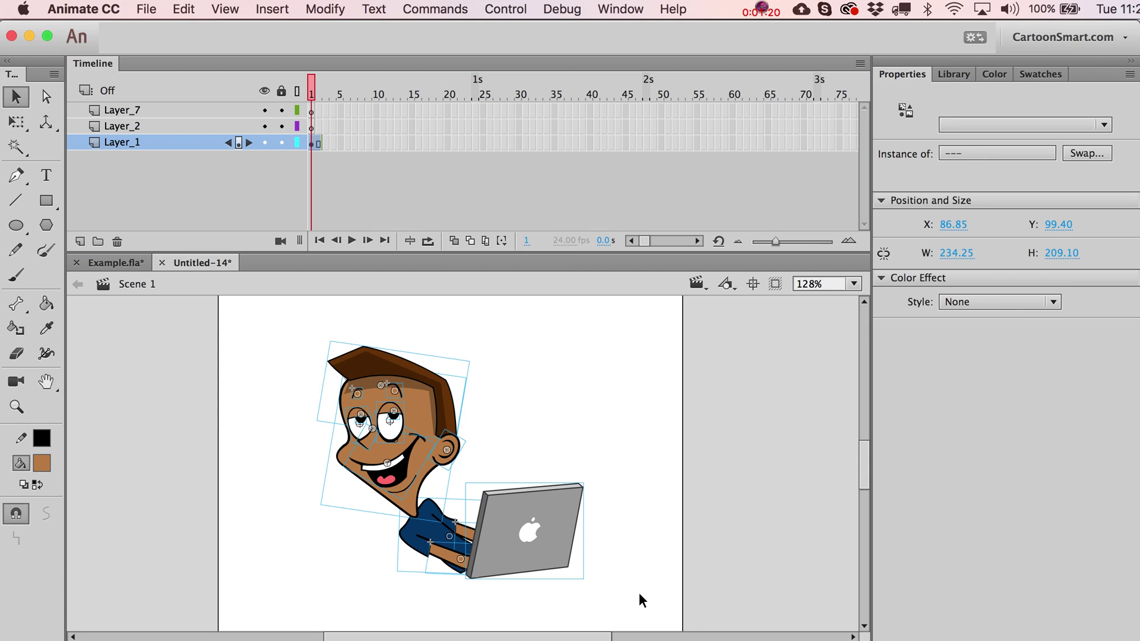
key("F8")
type("E")
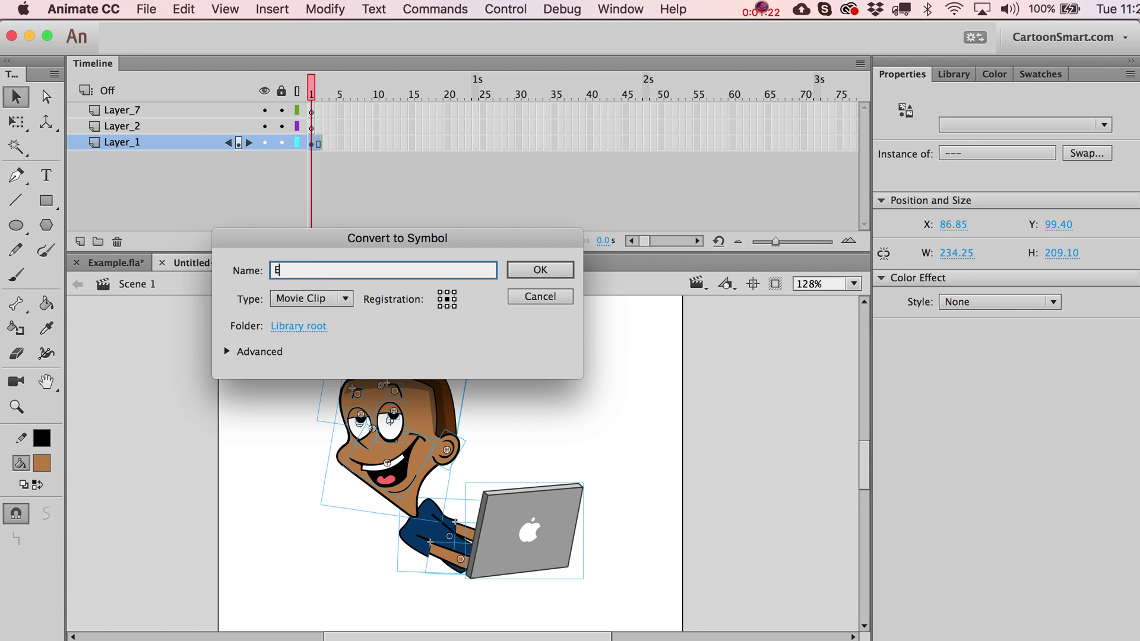
type("ntireCharacter")
key("Return")
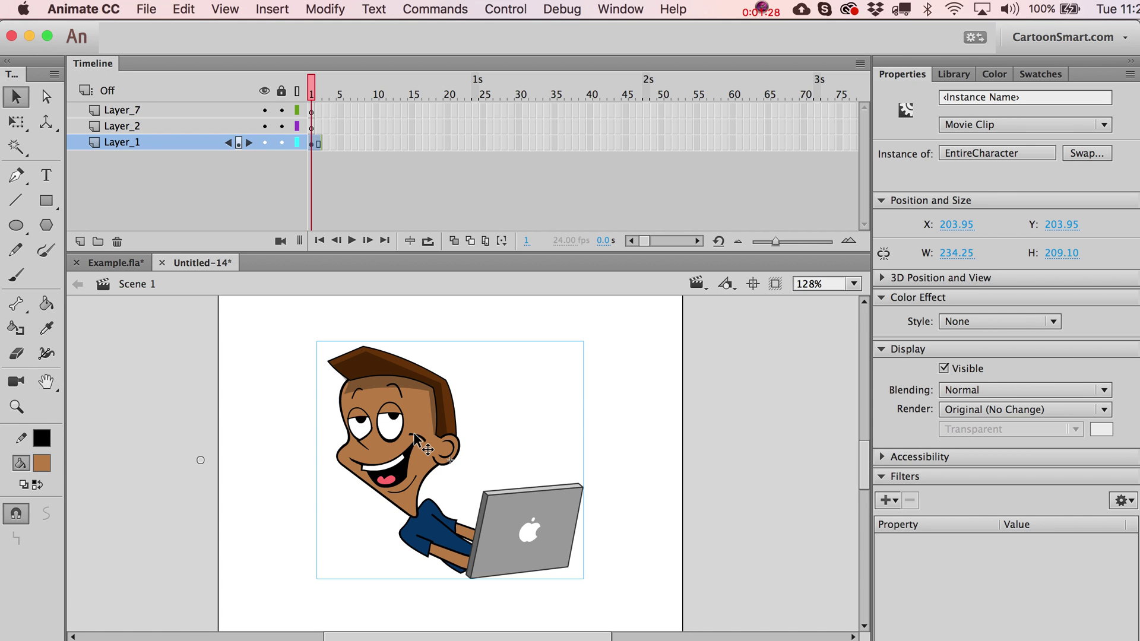
Inside EntireCharacter on frame 2, shift the eye pupils slightly to the left
double_click(432, 407)
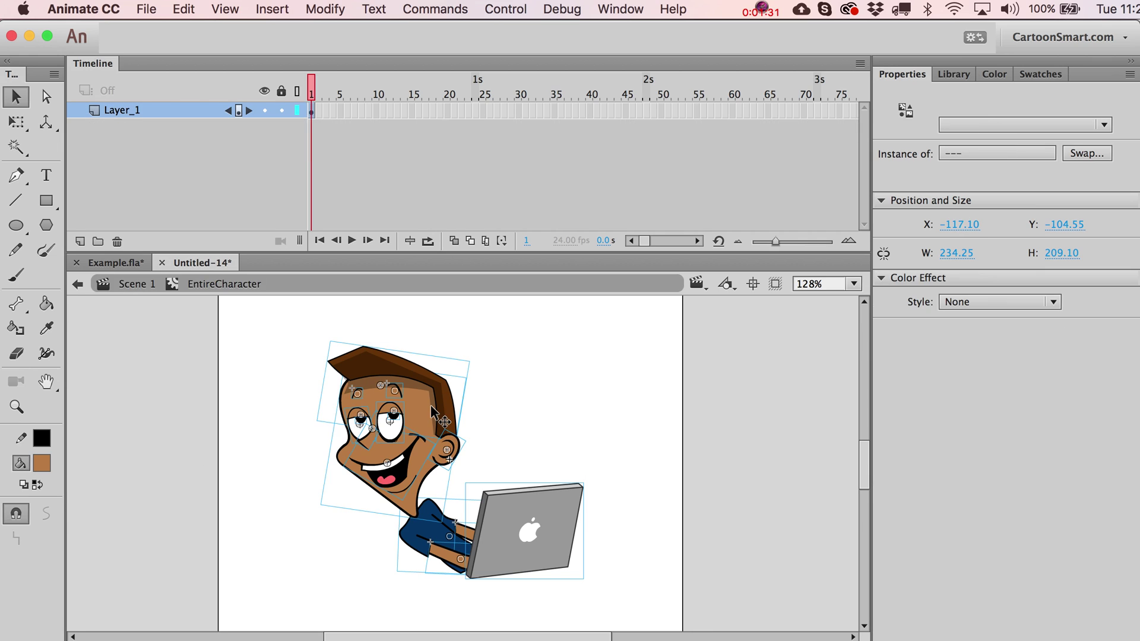
left_click(591, 449)
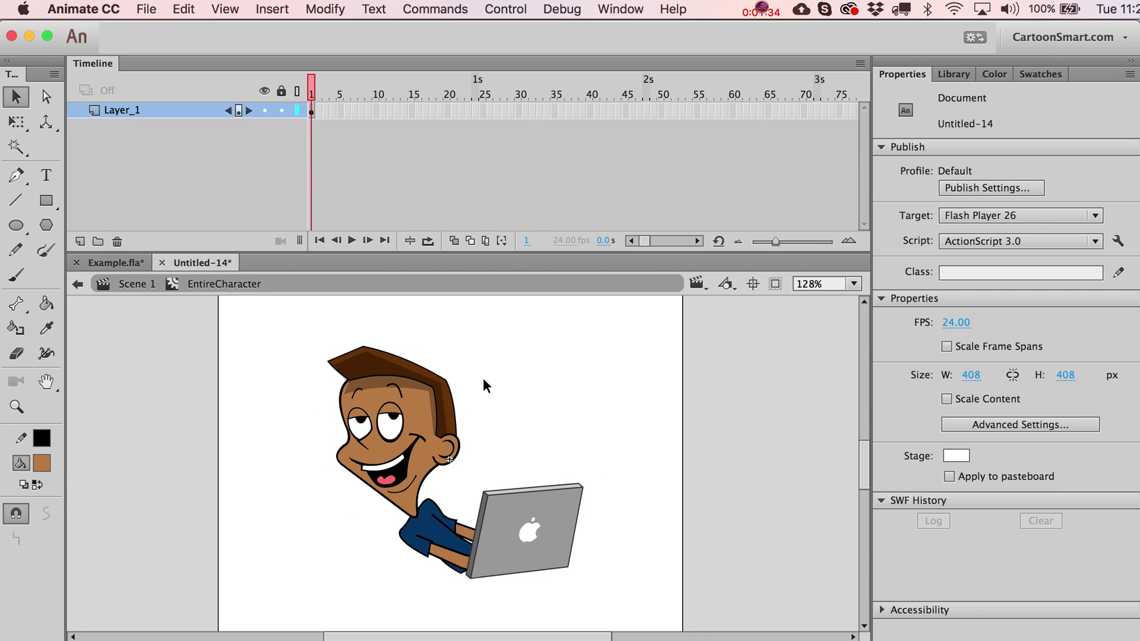
left_click(320, 112)
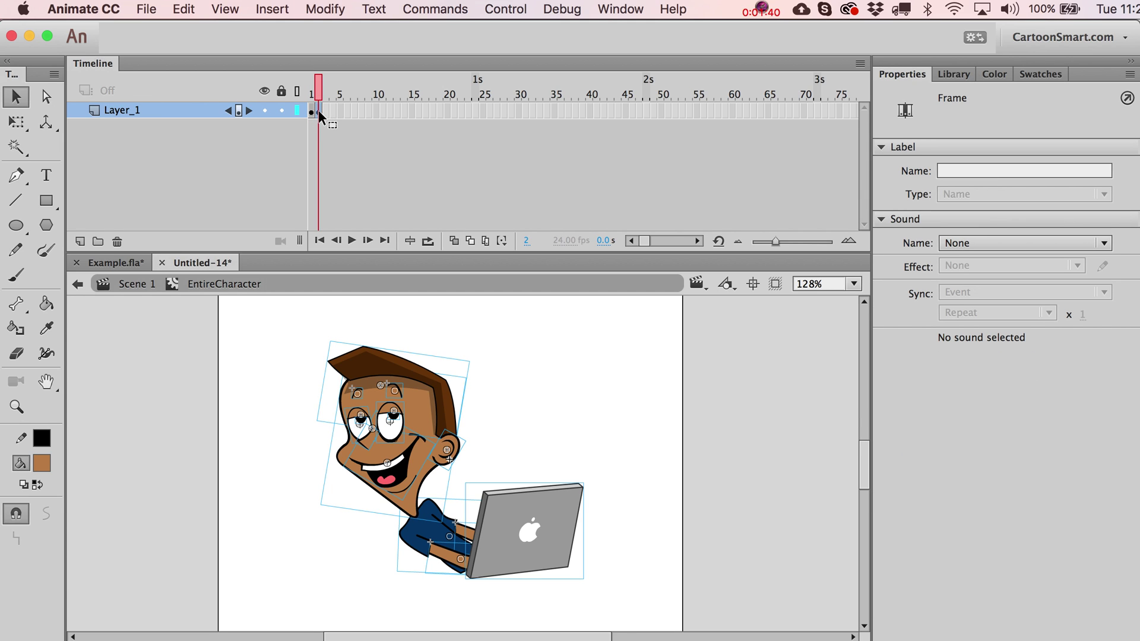
left_click(528, 426)
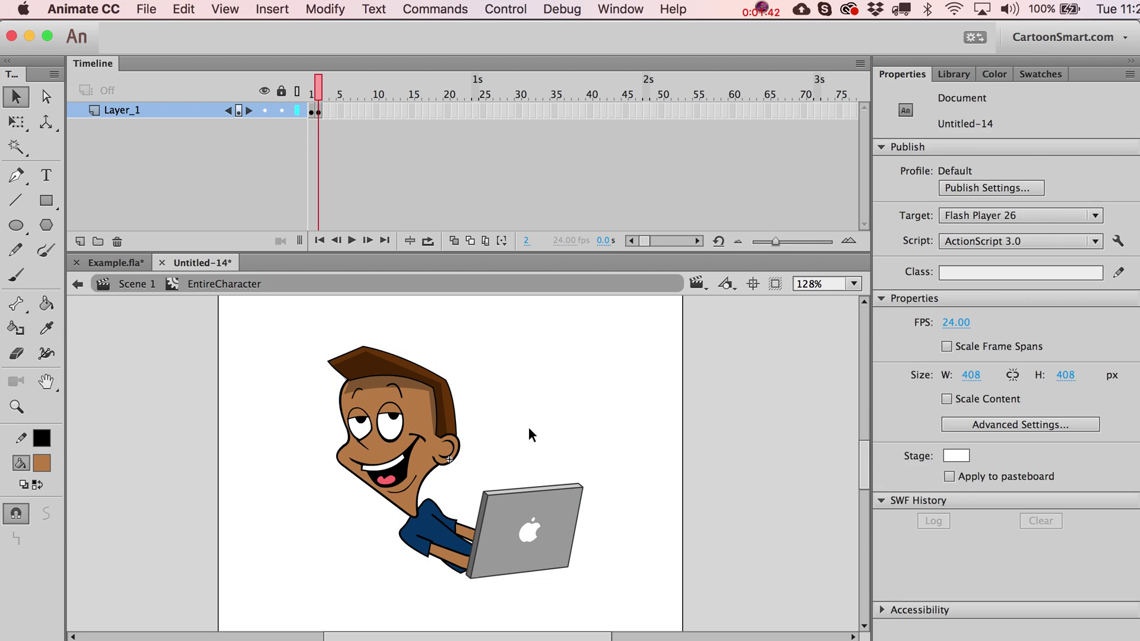
left_click(393, 422)
left_click_drag(393, 421, 389, 422)
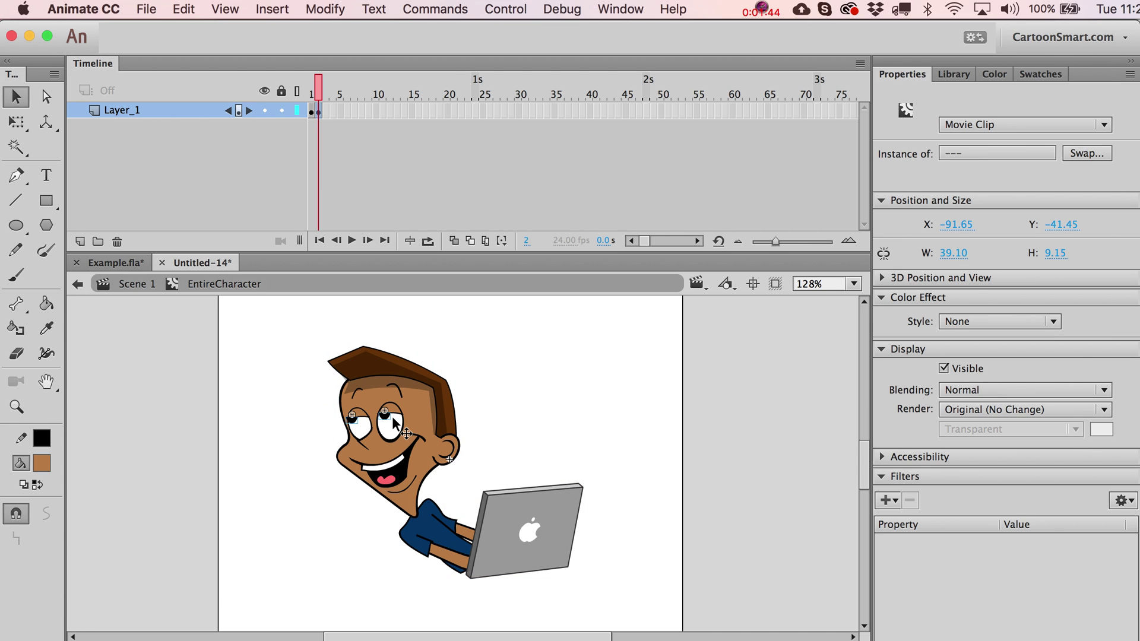
Zoom in on the face, nudge the left pupil right and down, then return to 100% view
left_click(546, 394)
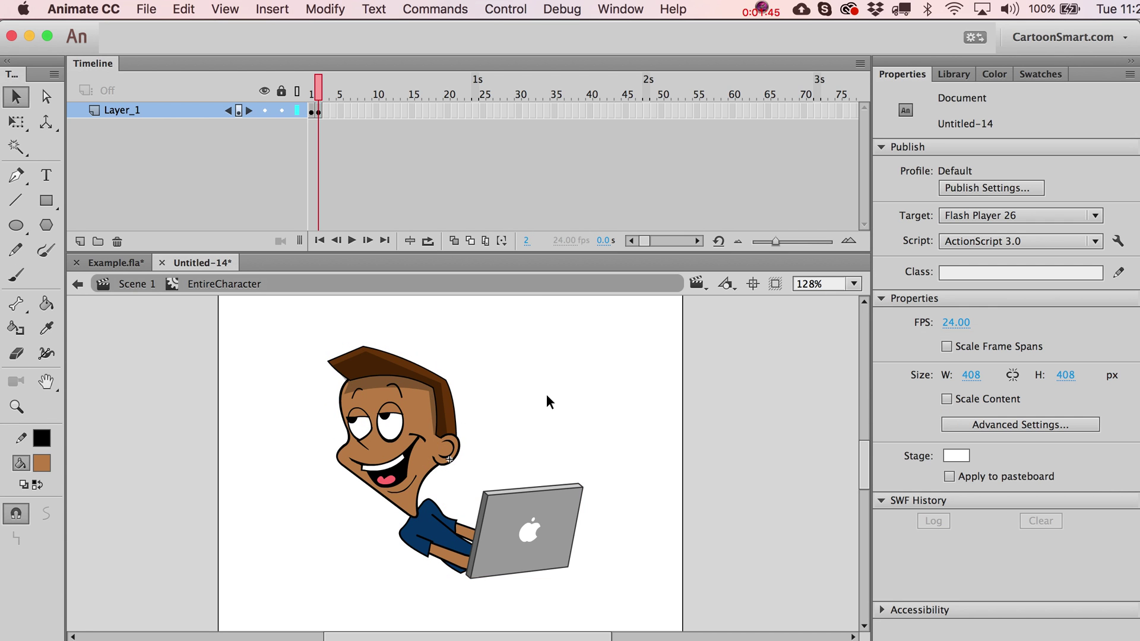
left_click(16, 407)
left_click_drag(356, 364, 590, 578)
key("v")
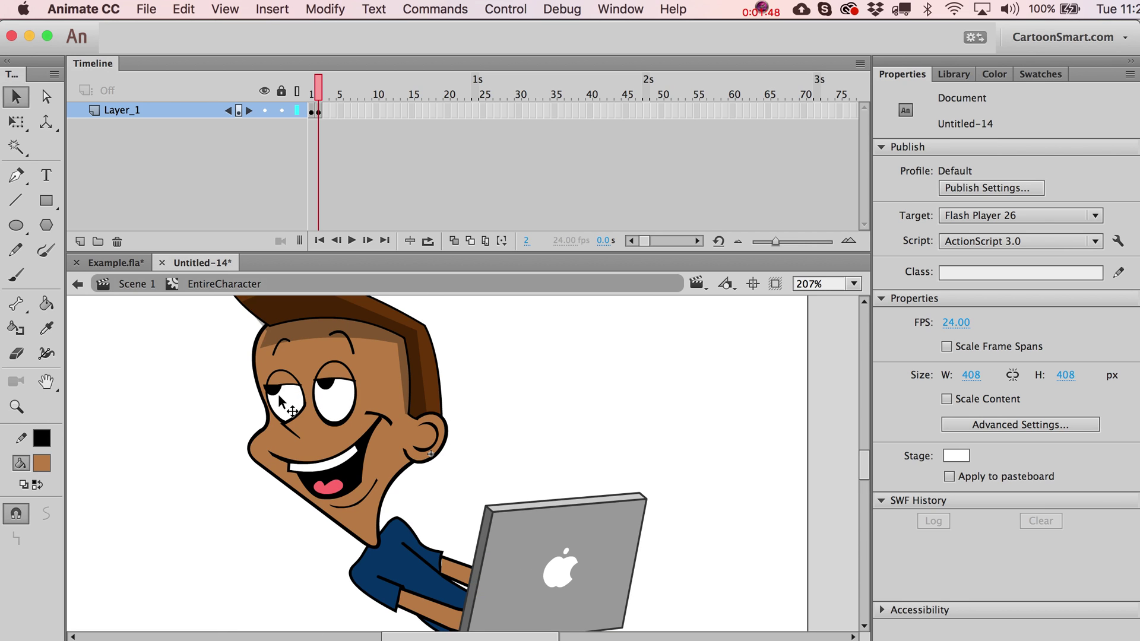
left_click(274, 393)
left_click_drag(275, 394, 300, 410)
key("q")
key("v")
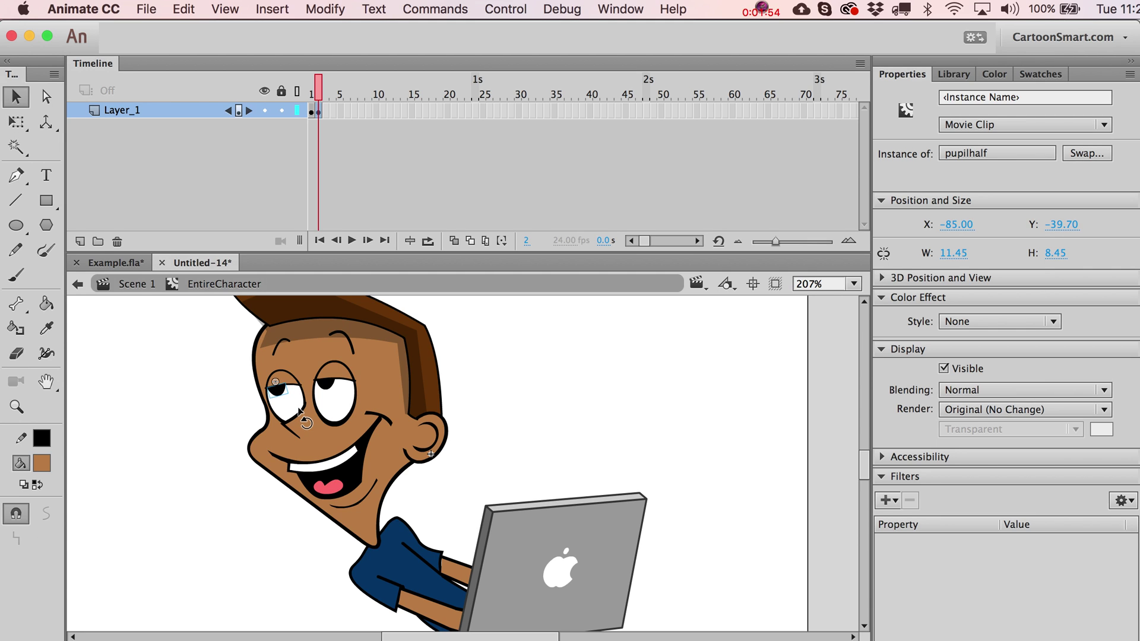
left_click(326, 386)
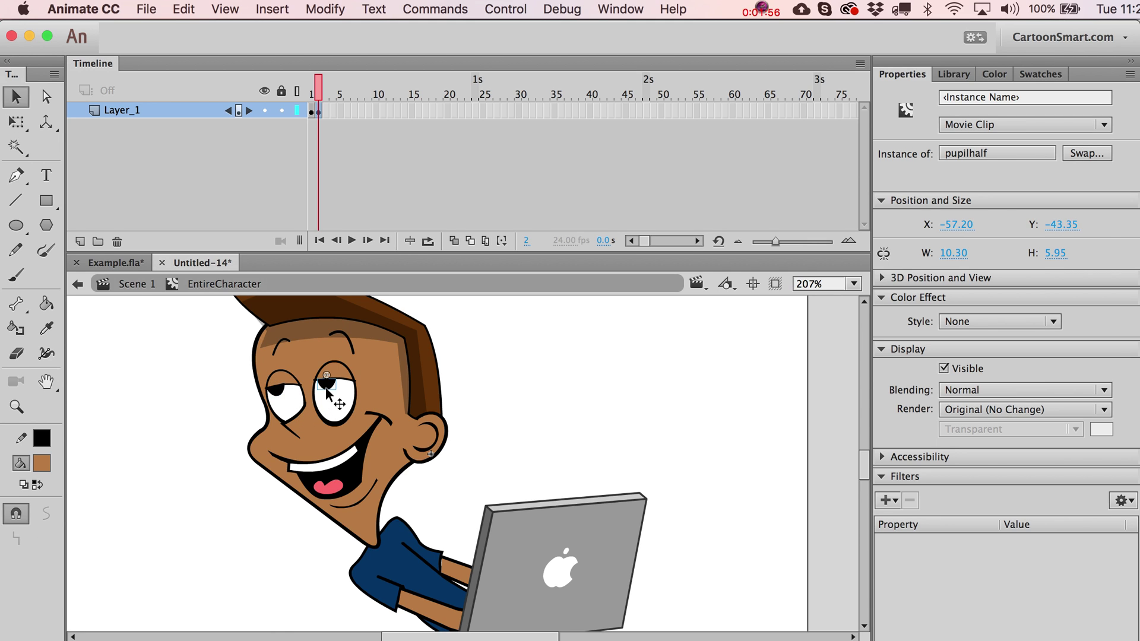
left_click(447, 377)
key("super+1")
Flip repeatedly between frames 1 and 2 to compare the eye poses, ending on frame 1
key("comma")
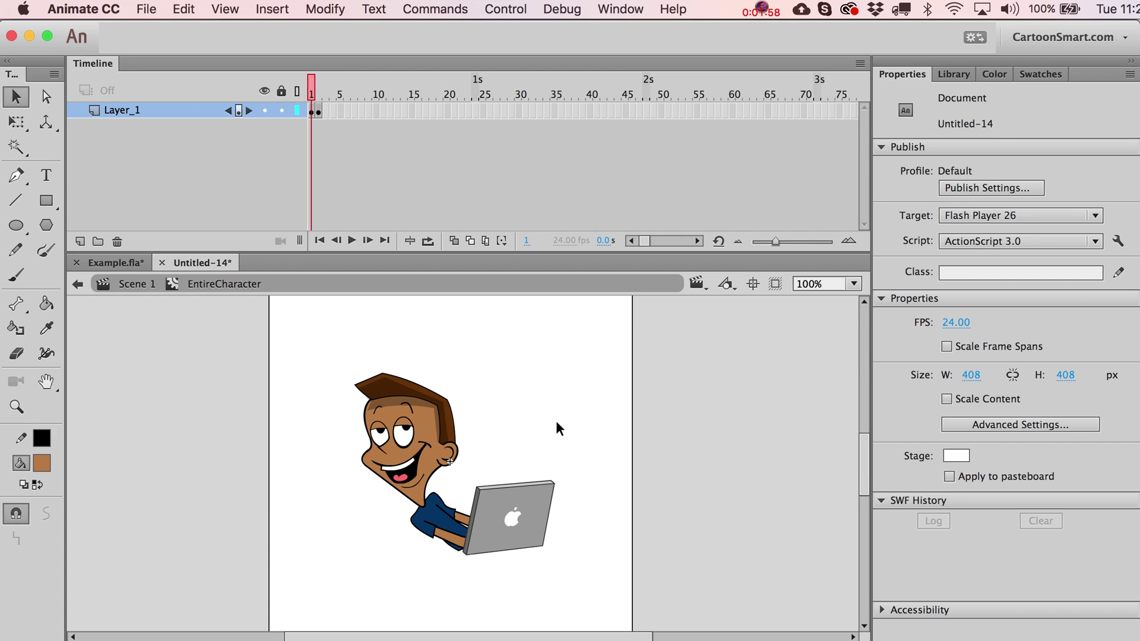
key("period")
key("comma")
key("period")
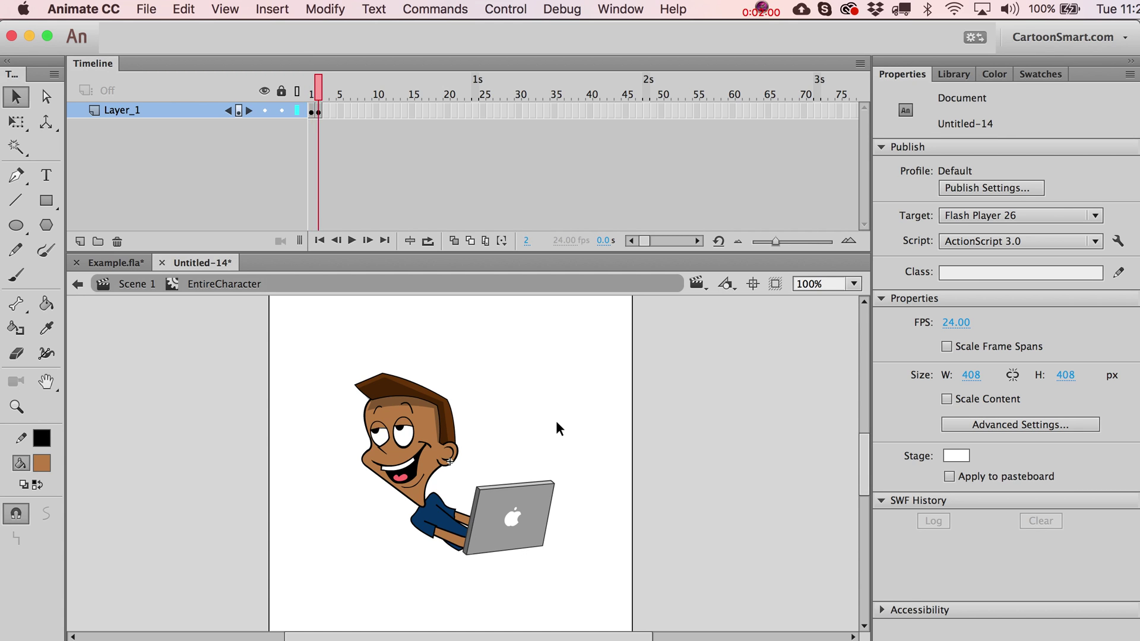
key("comma")
key("period")
key("comma")
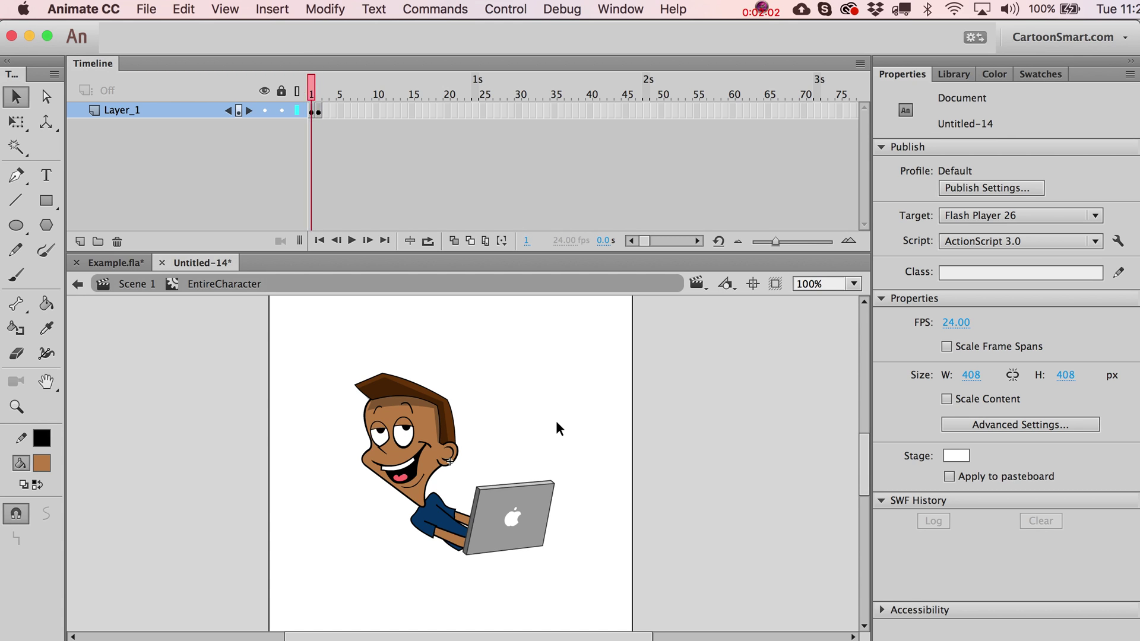
key("period")
key("comma")
key("period")
key("comma")
key("period")
key("comma")
key("period")
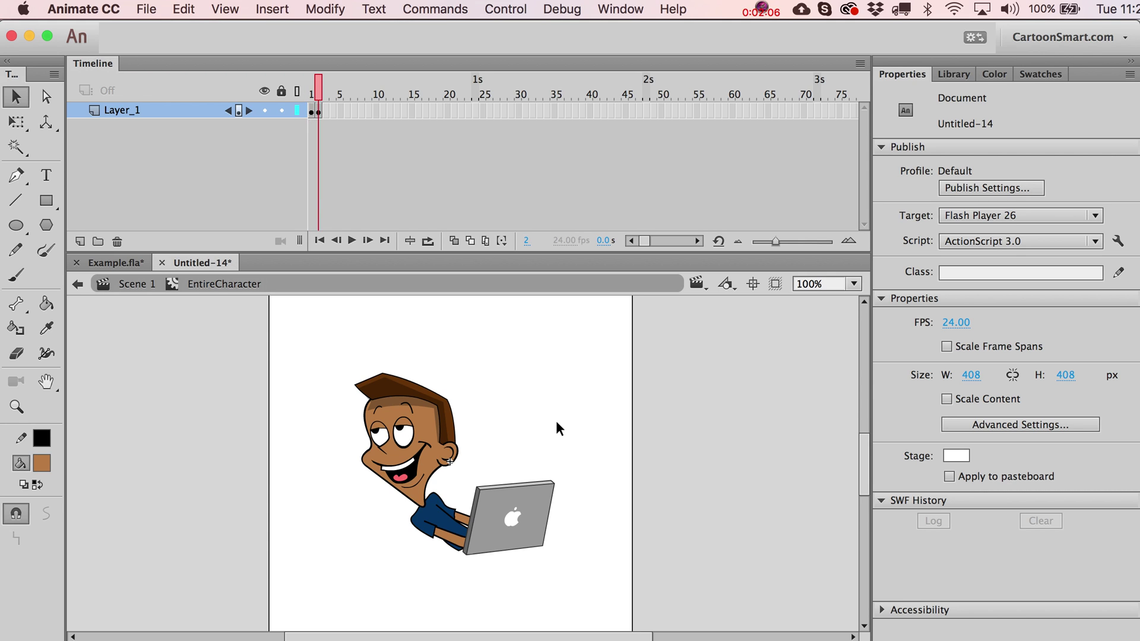
key("comma")
key("period")
key("comma")
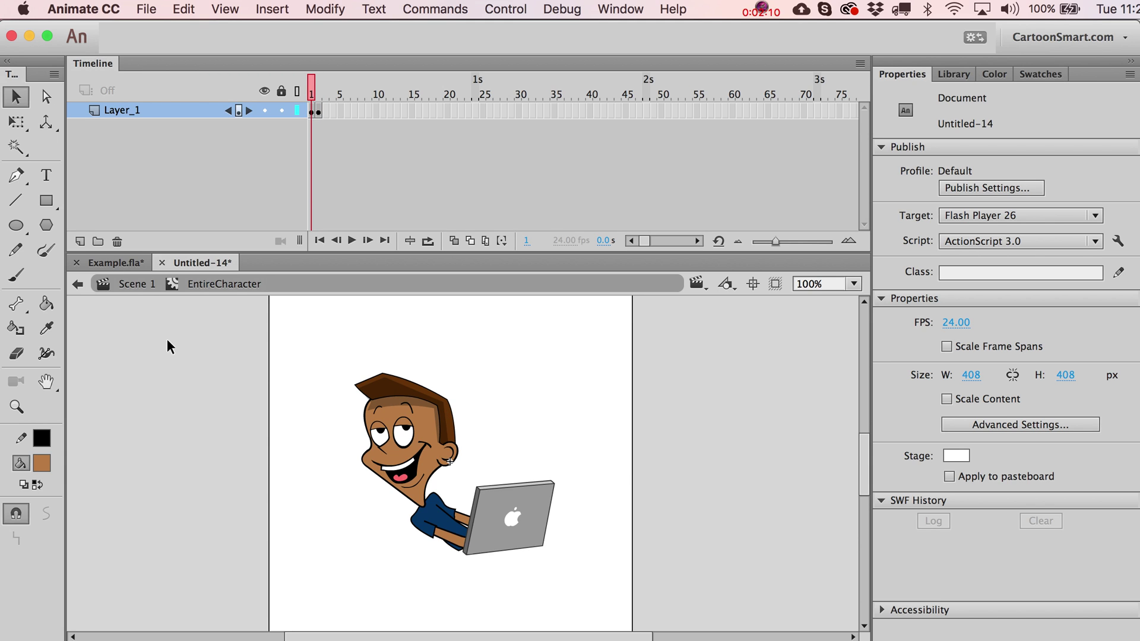
Return to Scene 1 and check Layer_1's two frames, briefly re-entering the character symbol
left_click(136, 284)
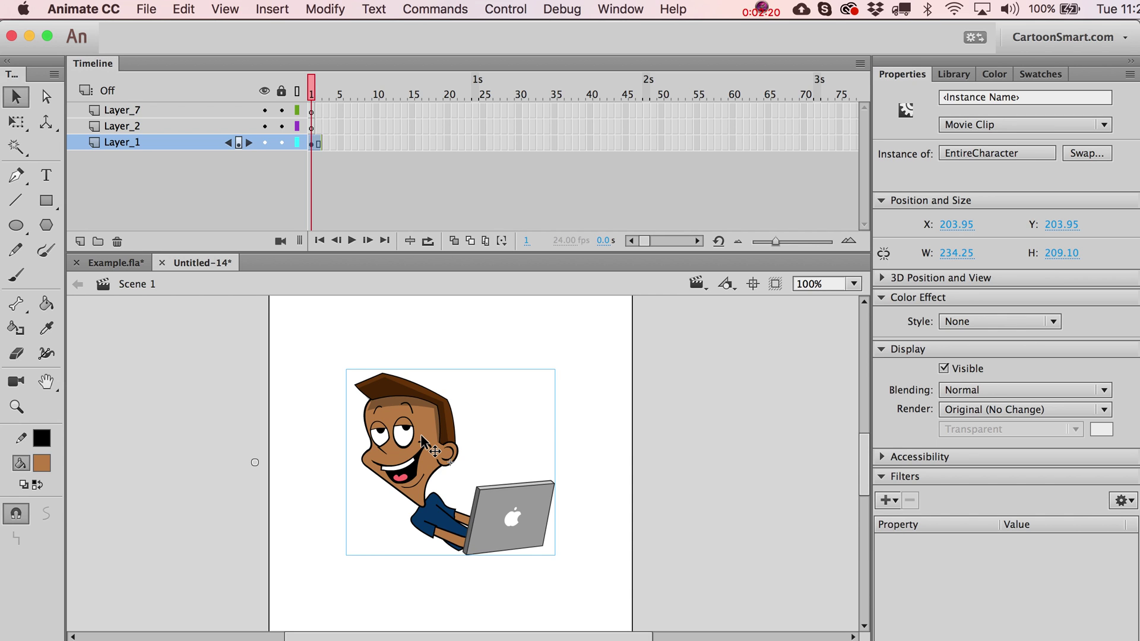
left_click_drag(421, 442, 421, 427)
key("super+z")
key("period")
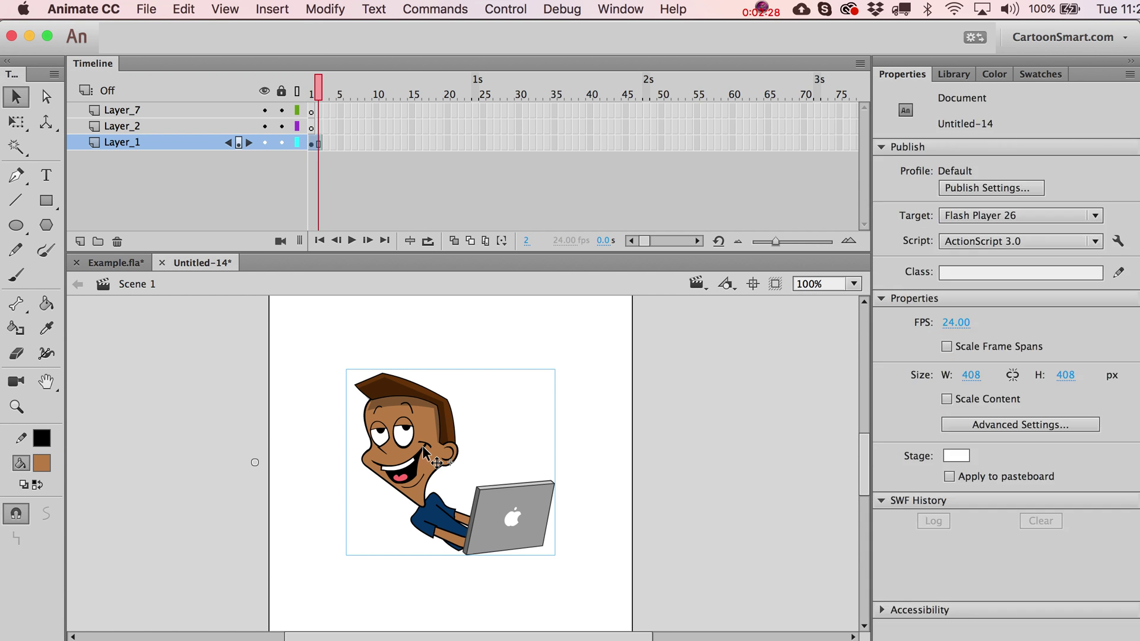
key("comma")
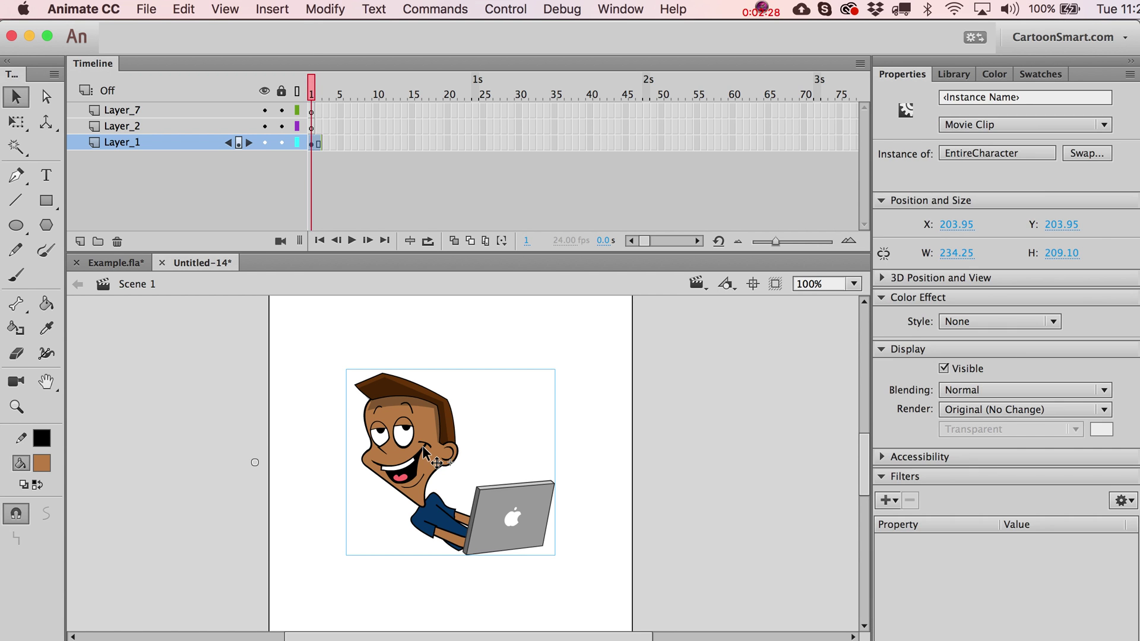
left_click(317, 141)
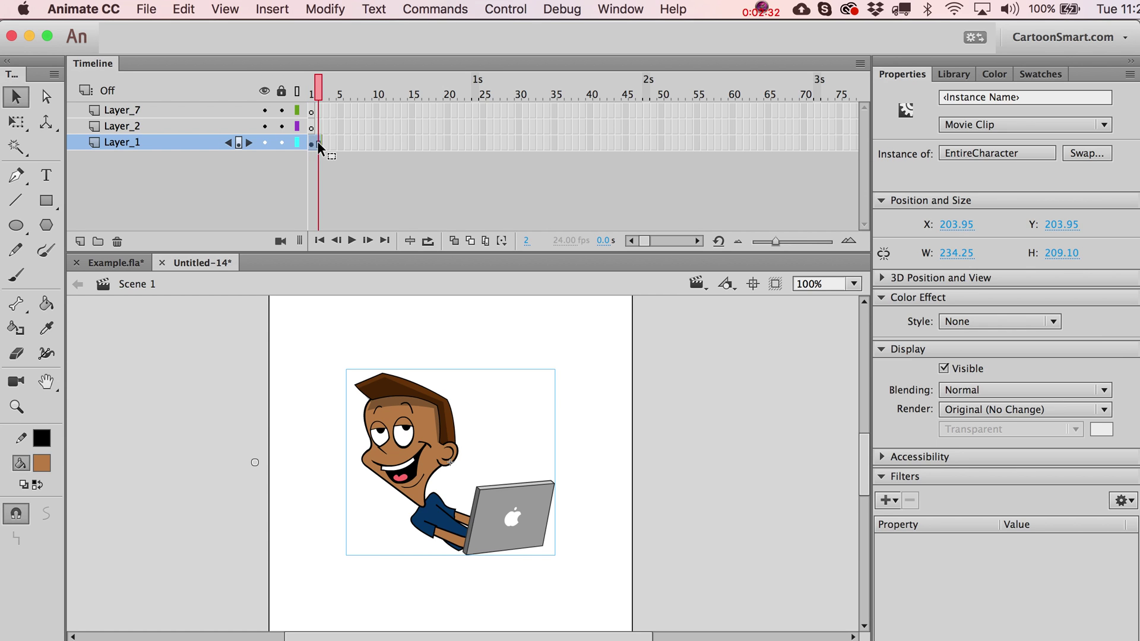
left_click(258, 413)
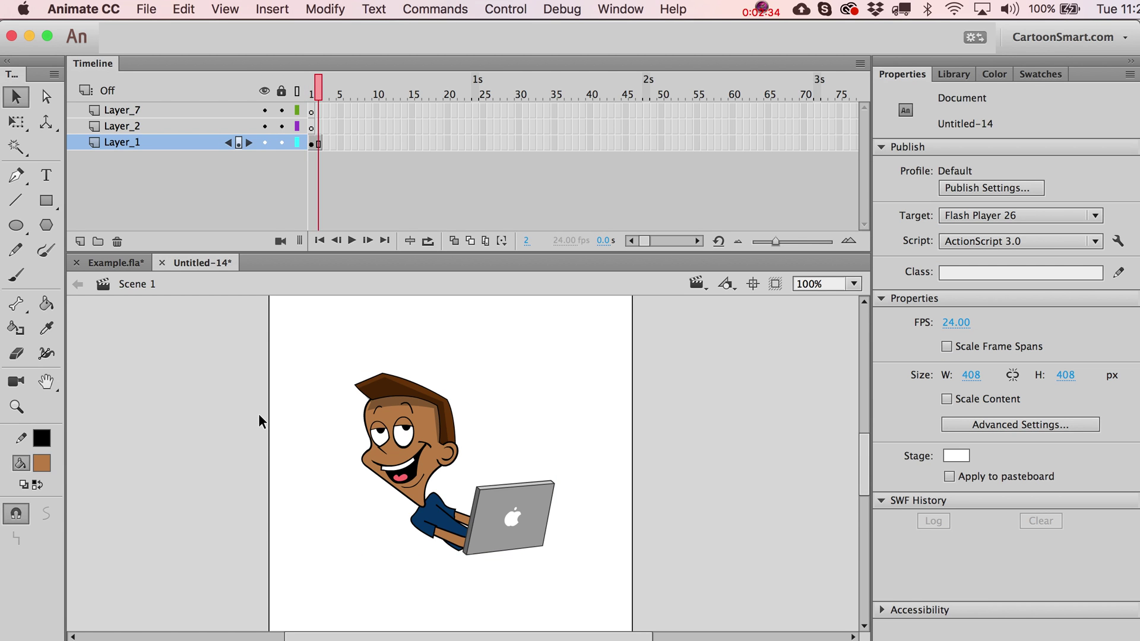
double_click(396, 426)
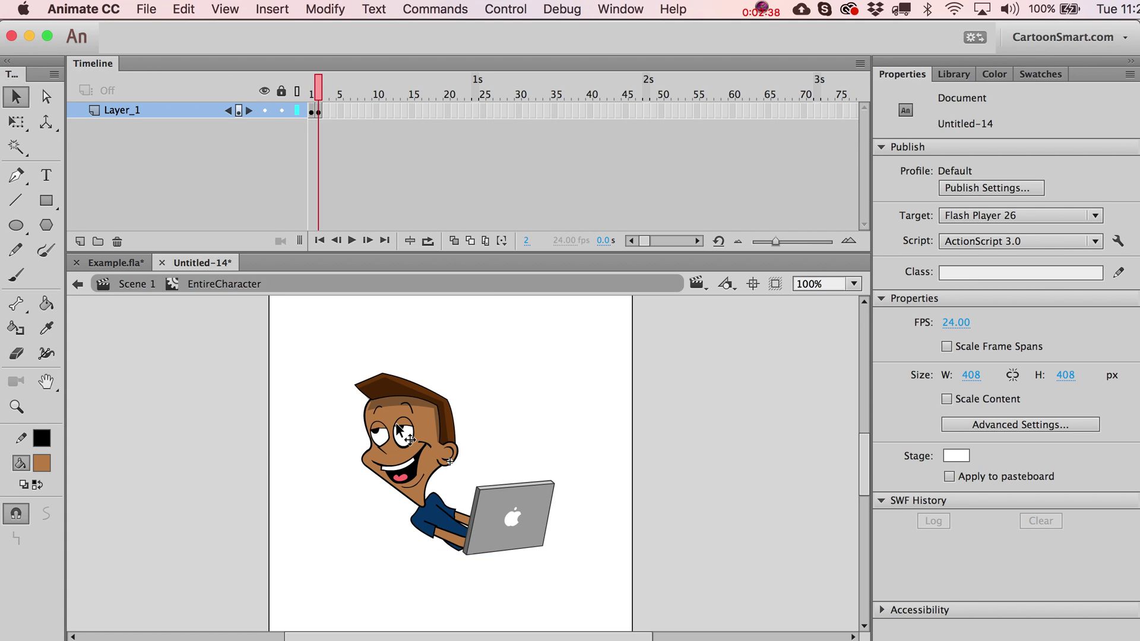
left_click(136, 285)
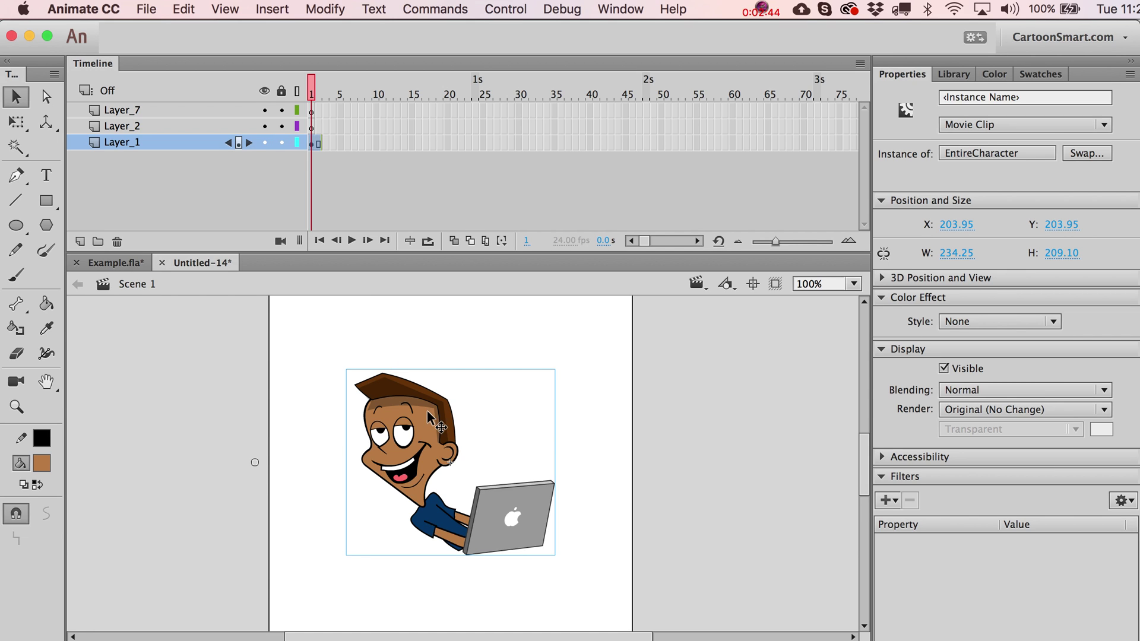
Change the character instance to Graphic and play the timeline to preview
left_click(974, 125)
left_click(990, 185)
left_click(557, 391)
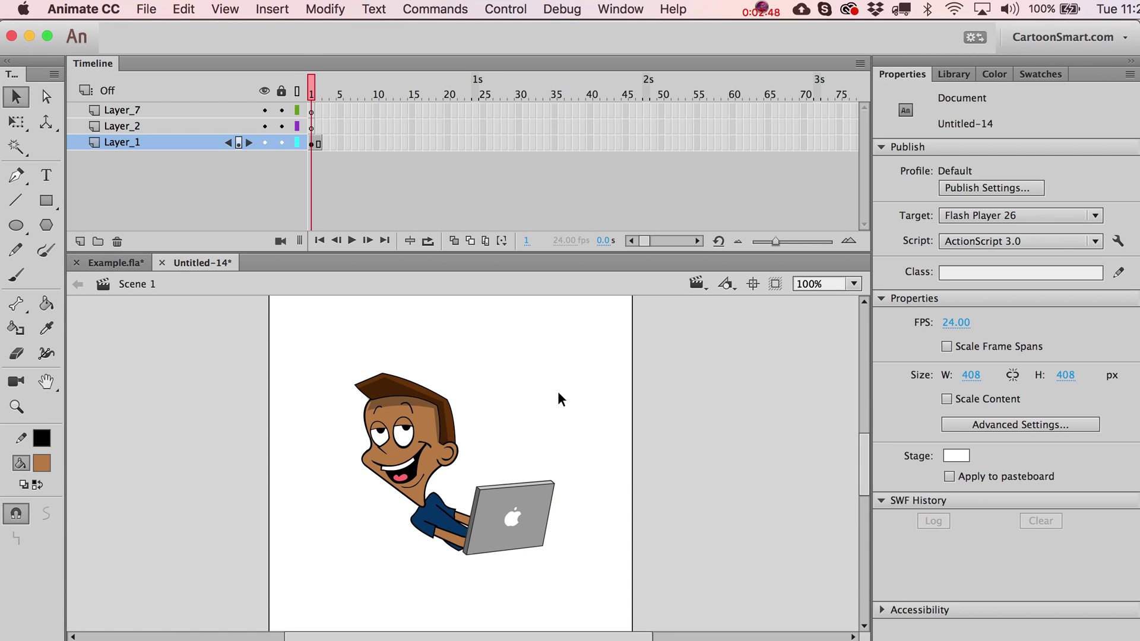
key("Return")
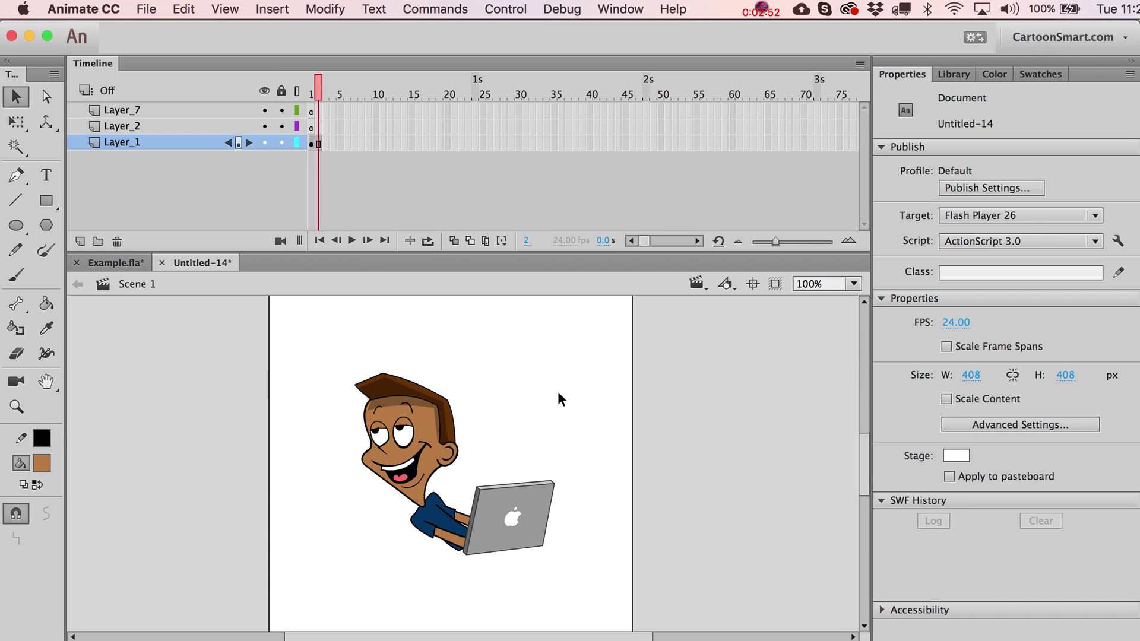
Extend Layer_1 to frame 34 and play the animation through
left_click_drag(326, 142, 547, 145)
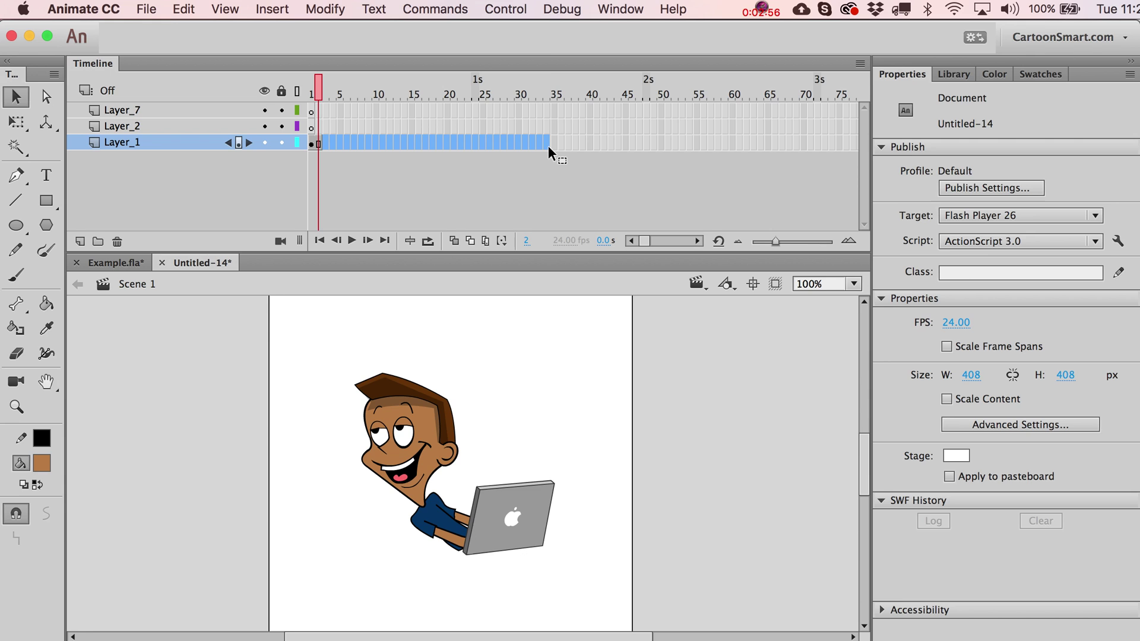
left_click(548, 145)
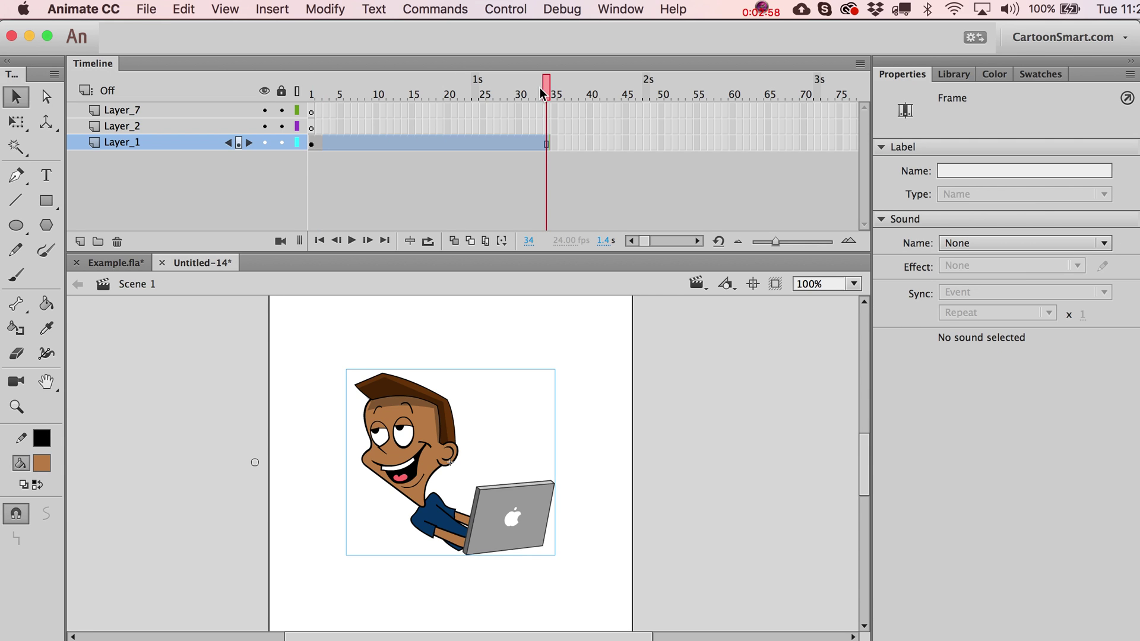
left_click_drag(541, 92, 320, 105)
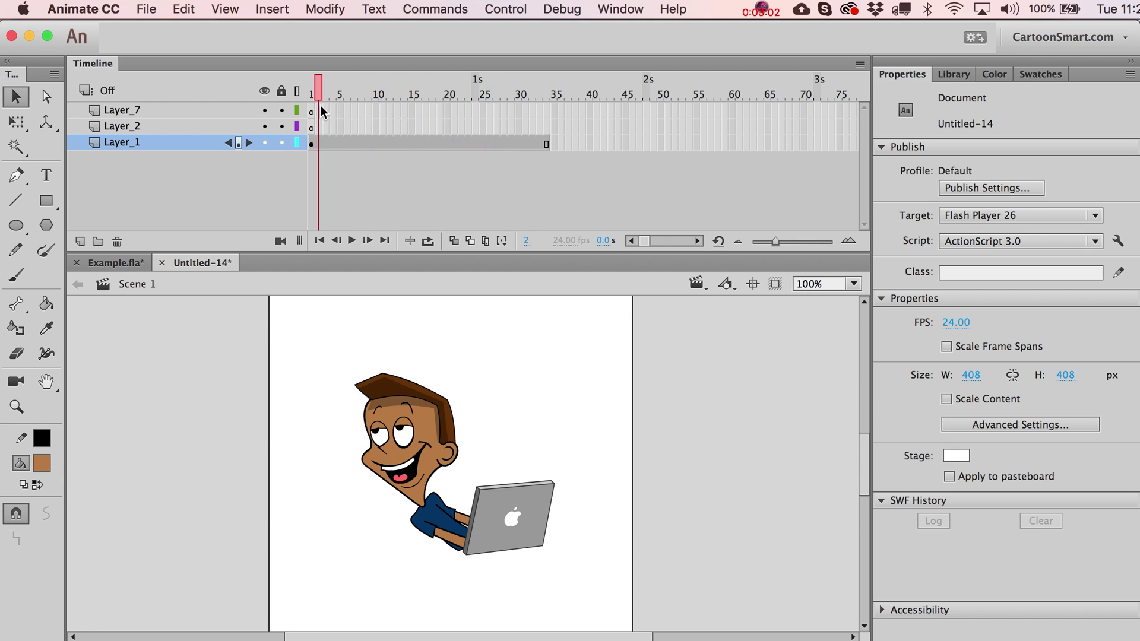
key("Return")
key("Return")
Open the character symbol and extend its timeline across frames 2 through 36
left_click(400, 393)
double_click(400, 393)
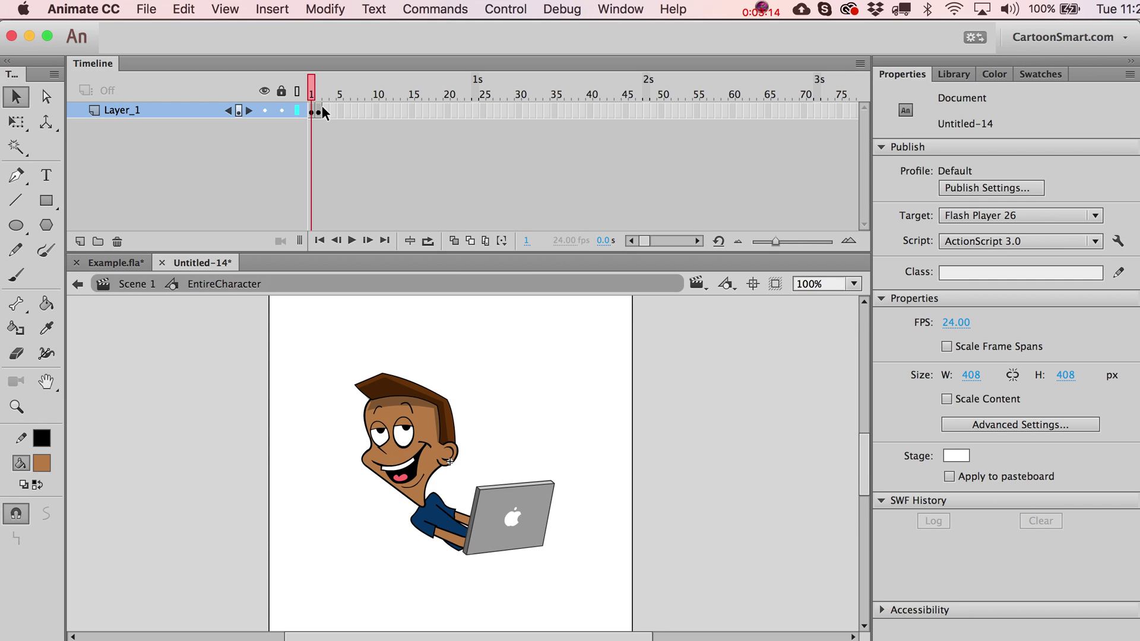
left_click_drag(323, 108, 564, 108)
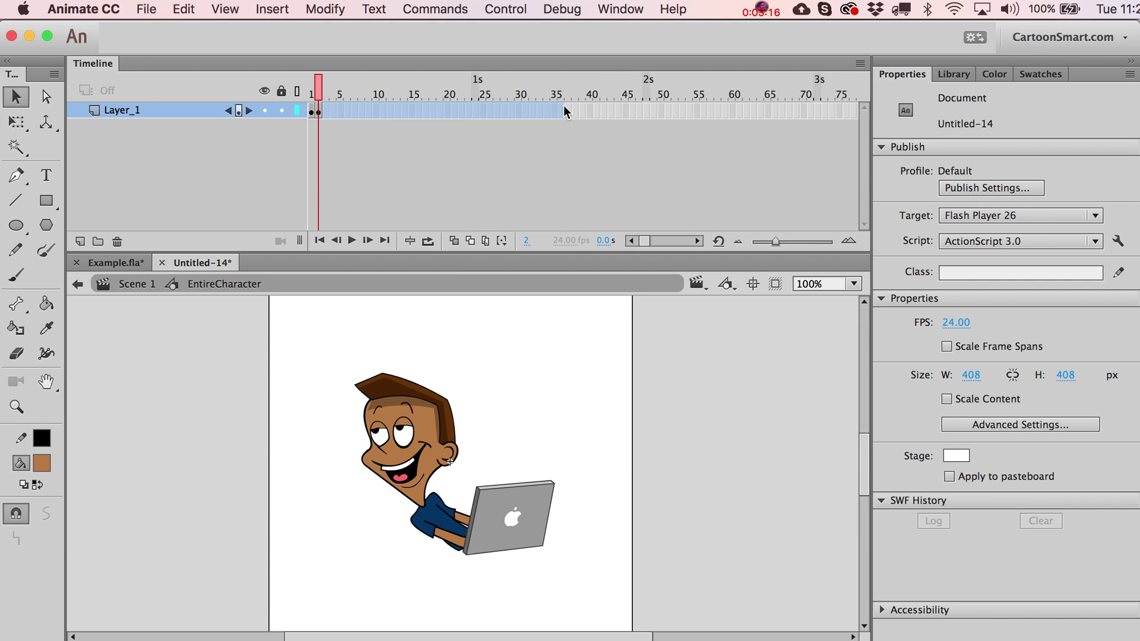
Back in Scene 1, step through the opening frames, then re-enter and exit the character symbol
left_click(141, 285)
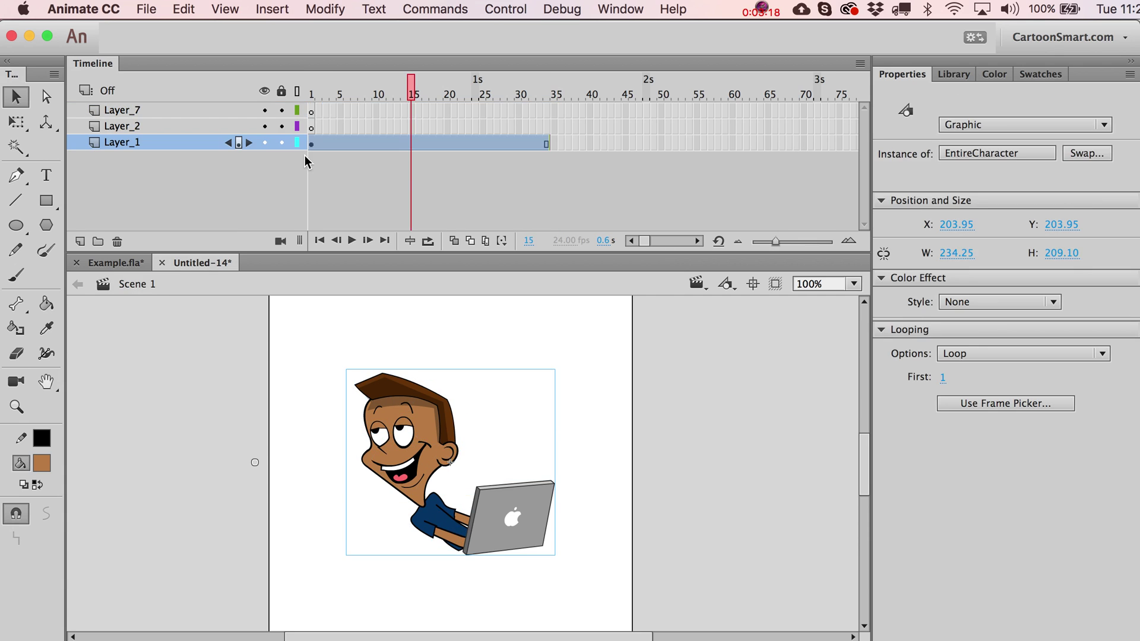
left_click(310, 95)
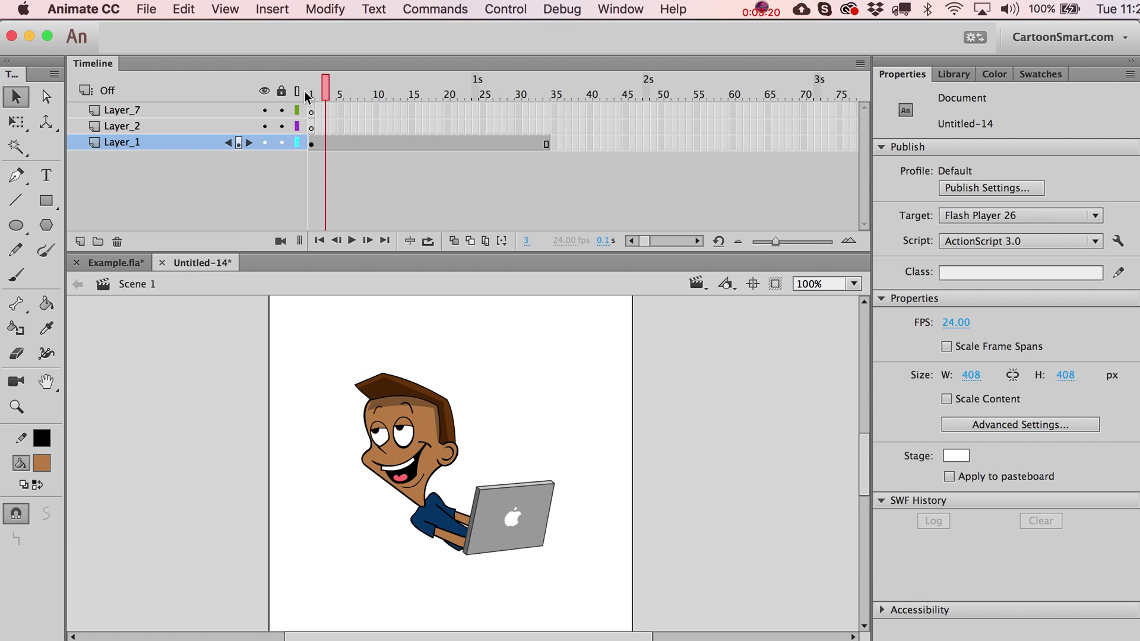
key("comma")
key("comma")
key("period")
key("period")
key("period")
key("period")
key("period")
key("period")
key("period")
key("period")
key("period")
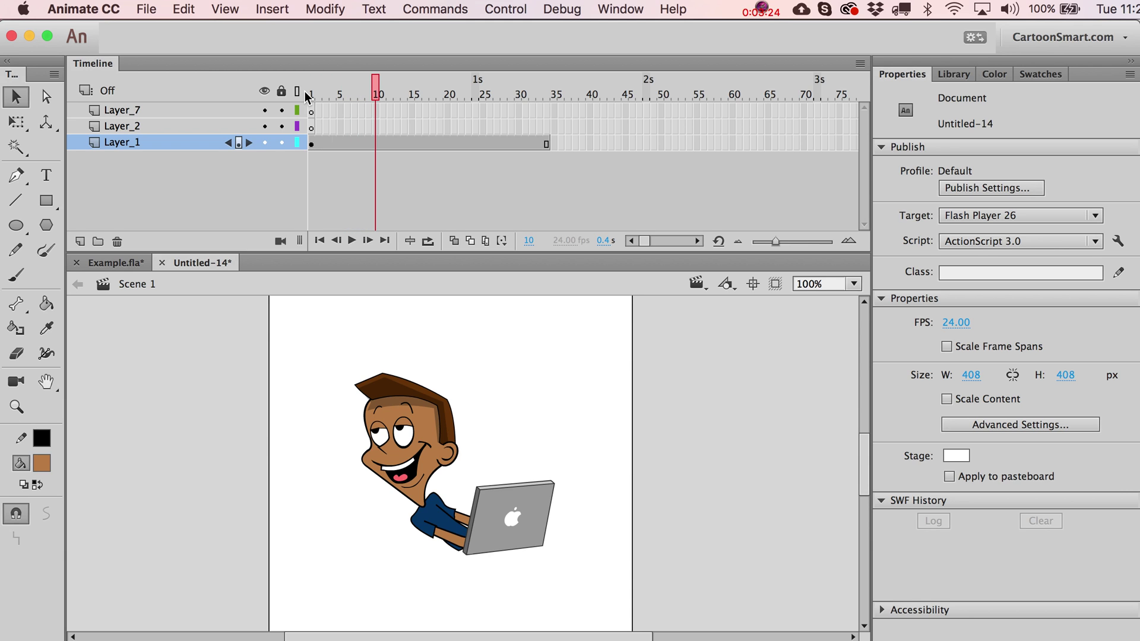
double_click(440, 423)
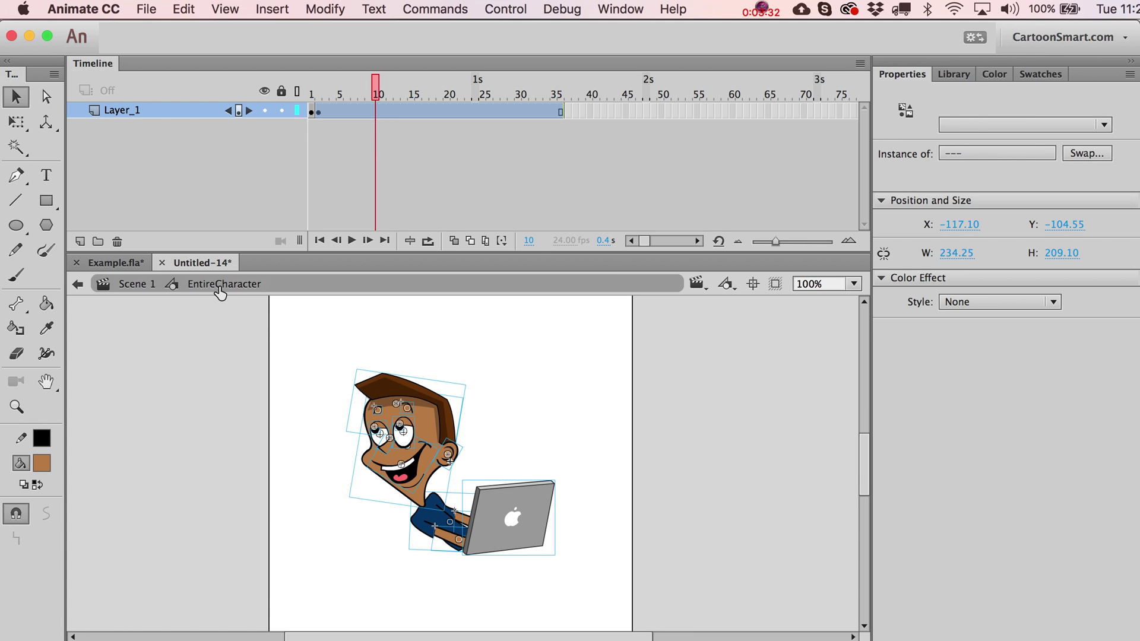
left_click(130, 287)
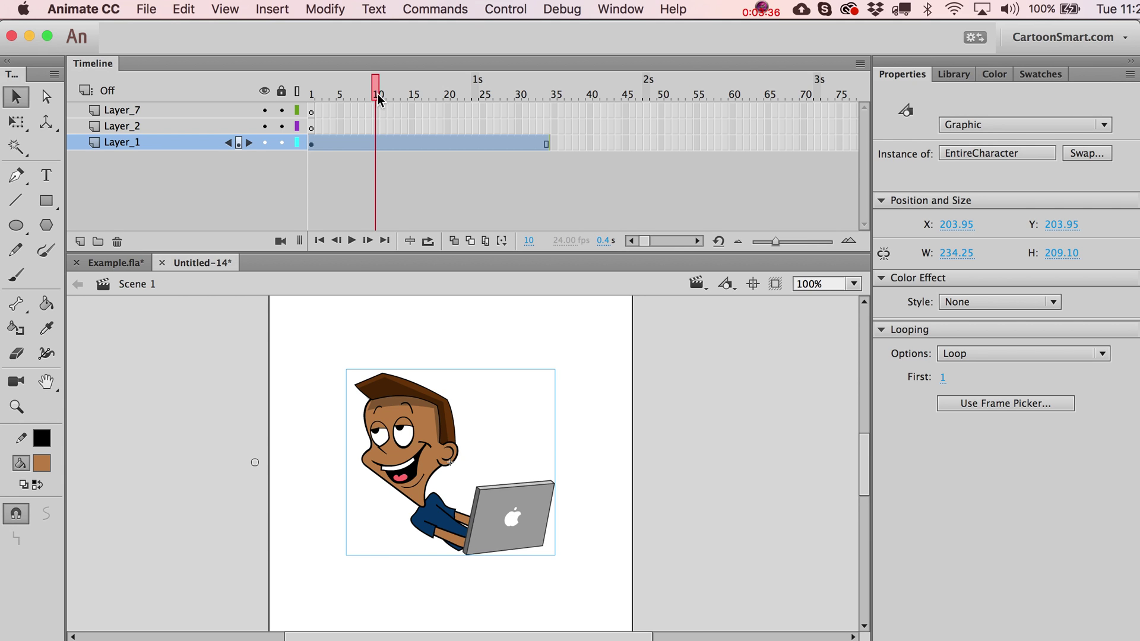
double_click(396, 416)
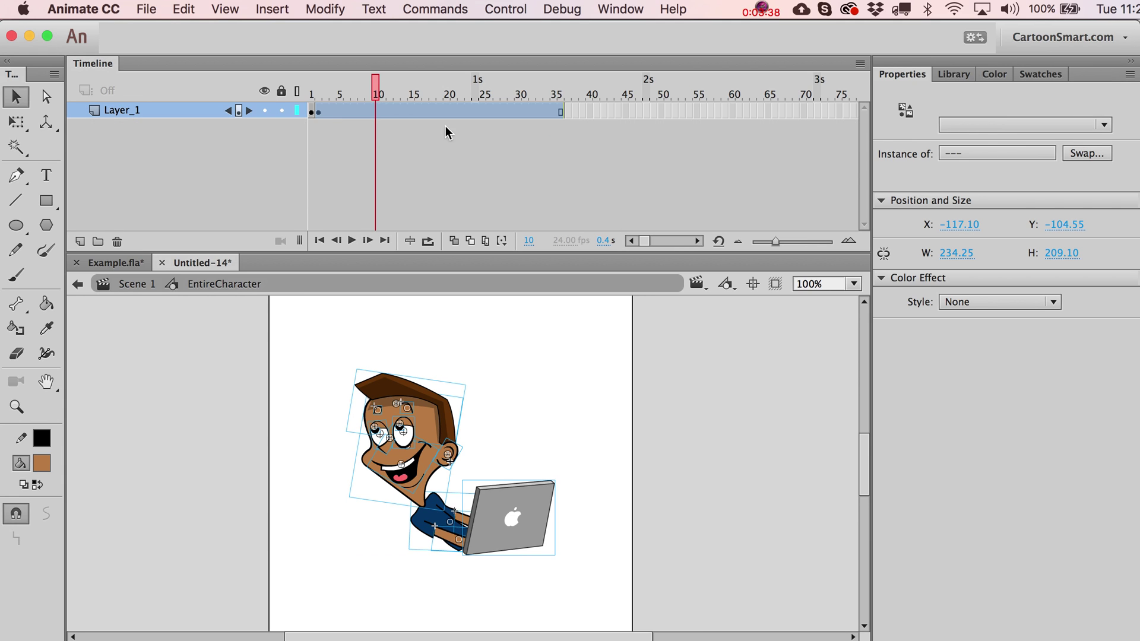
left_click(378, 110)
key("F6")
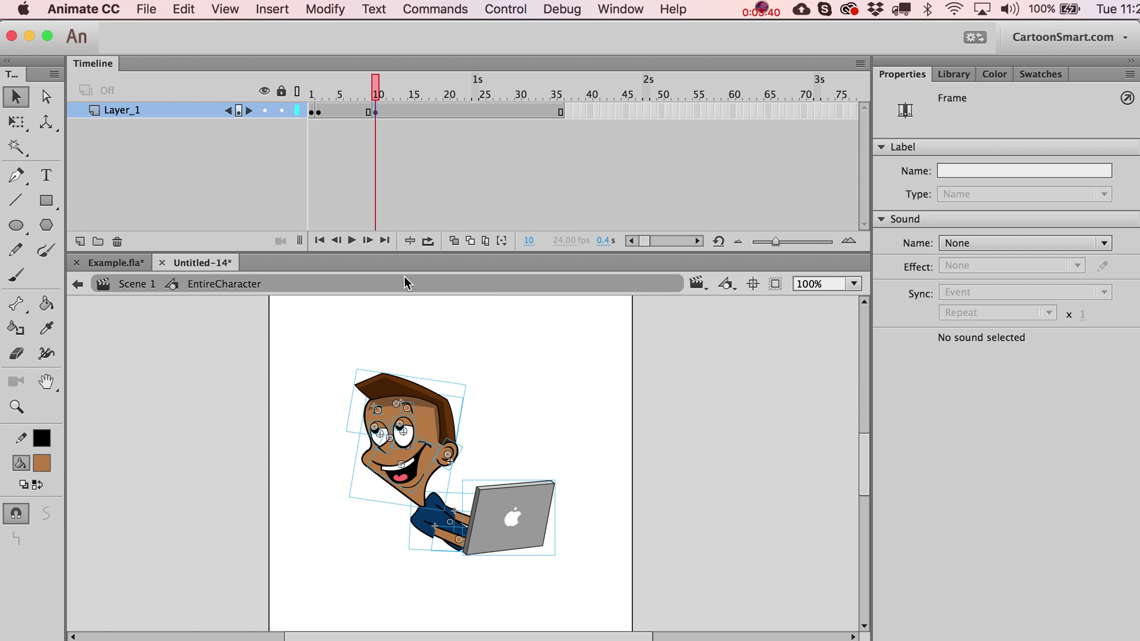
left_click_drag(330, 360, 468, 404)
left_click(397, 379)
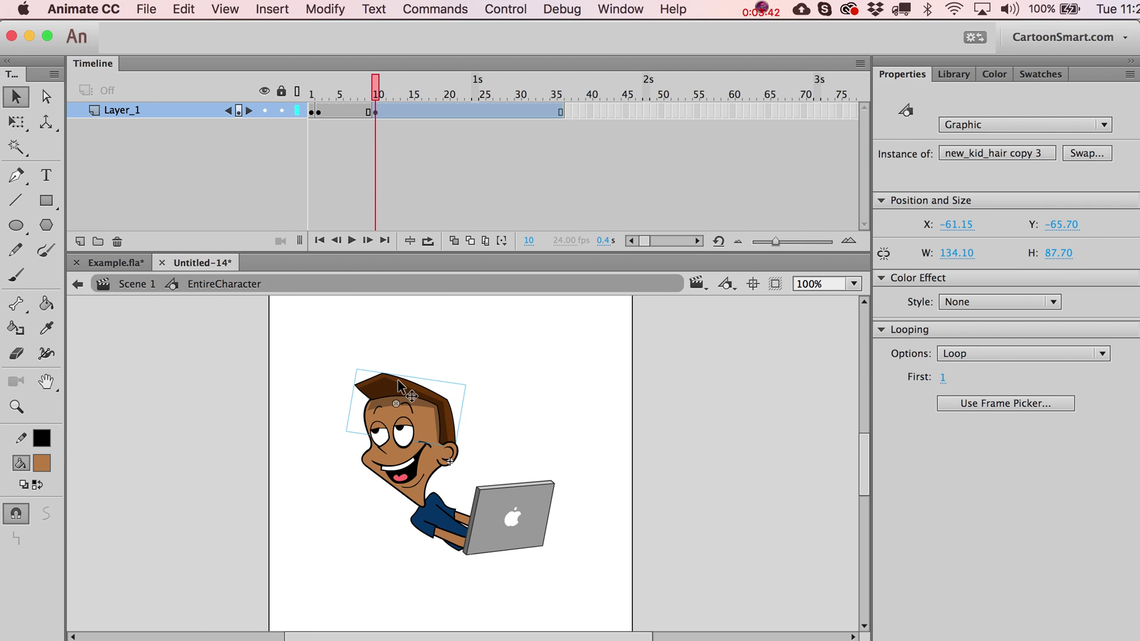
key("Delete")
left_click(143, 284)
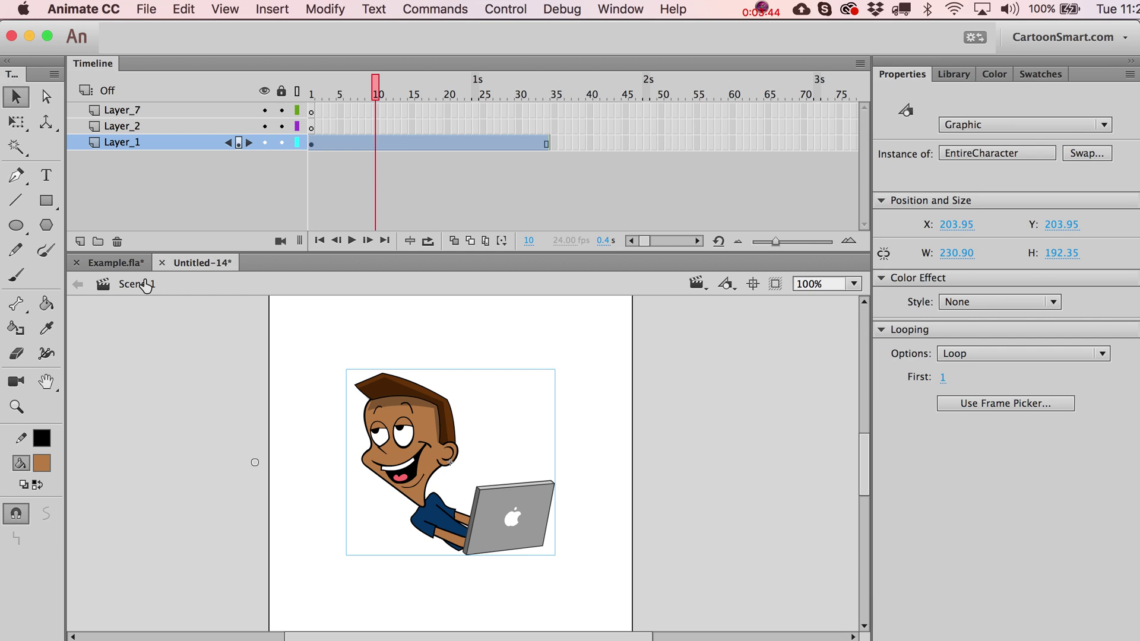
key("comma")
key("comma")
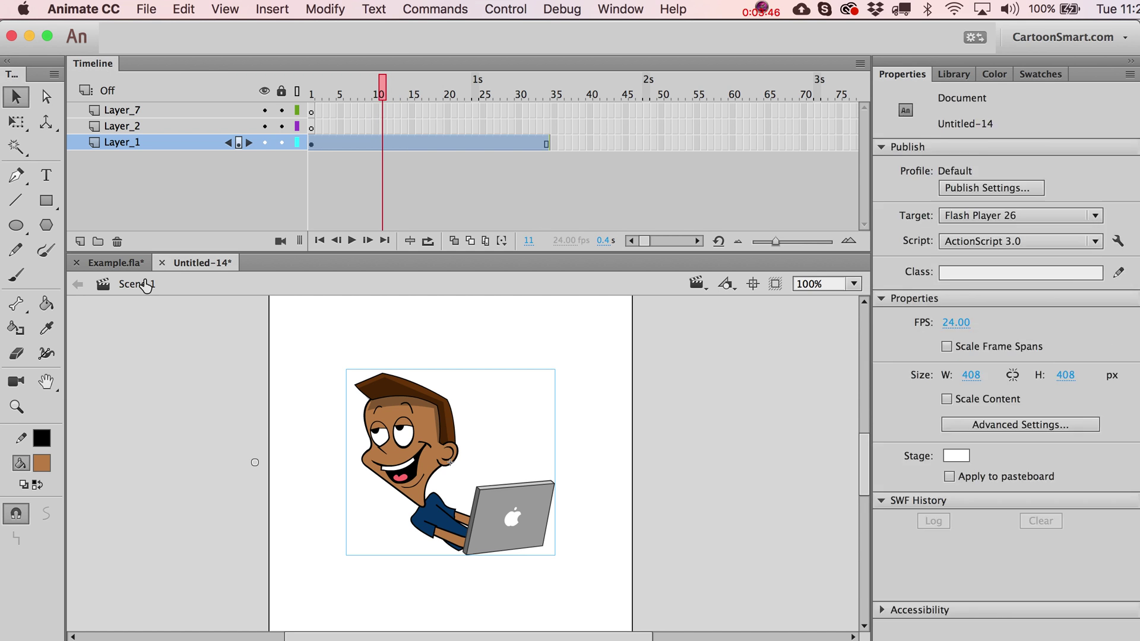
key("comma")
key("comma")
key("comma")
key("comma")
key("comma")
key("comma")
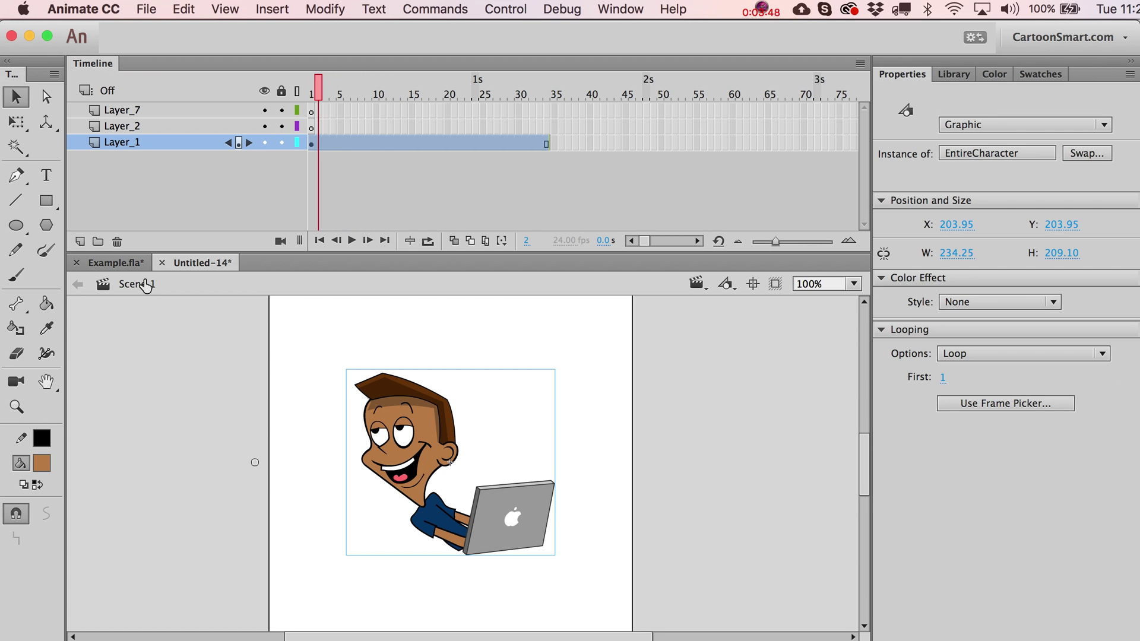
key("period")
key("period")
key("period")
key("period")
key("period")
key("period")
key("period")
key("period")
key("period")
key("period")
key("period")
key("period")
key("period")
key("period")
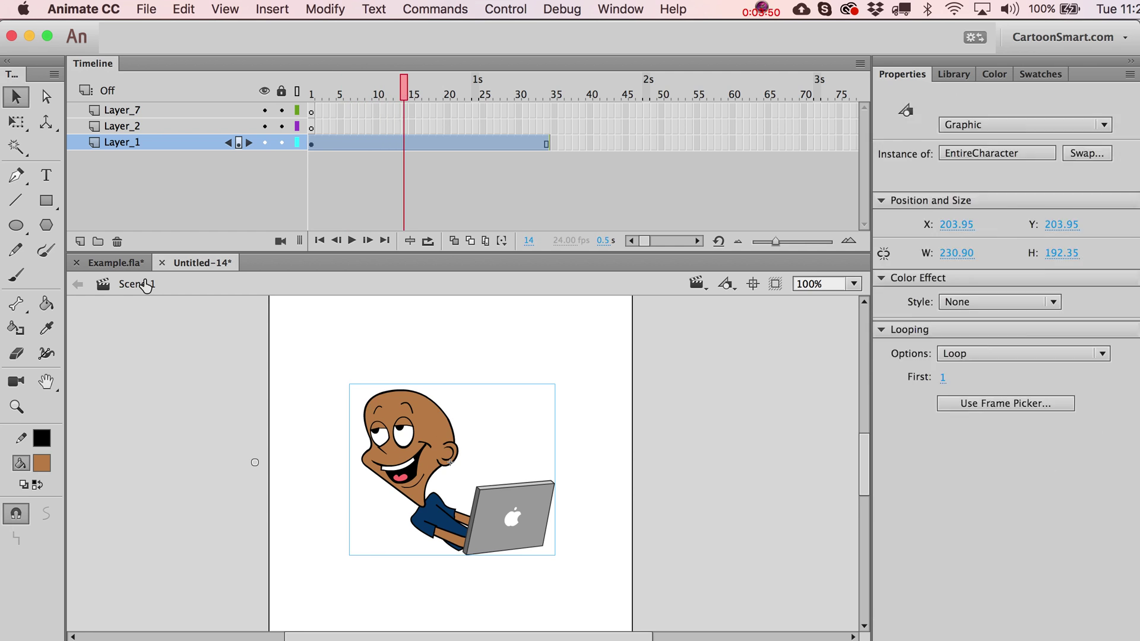
key("comma")
key("comma")
key("comma")
key("comma")
key("comma")
key("comma")
key("comma")
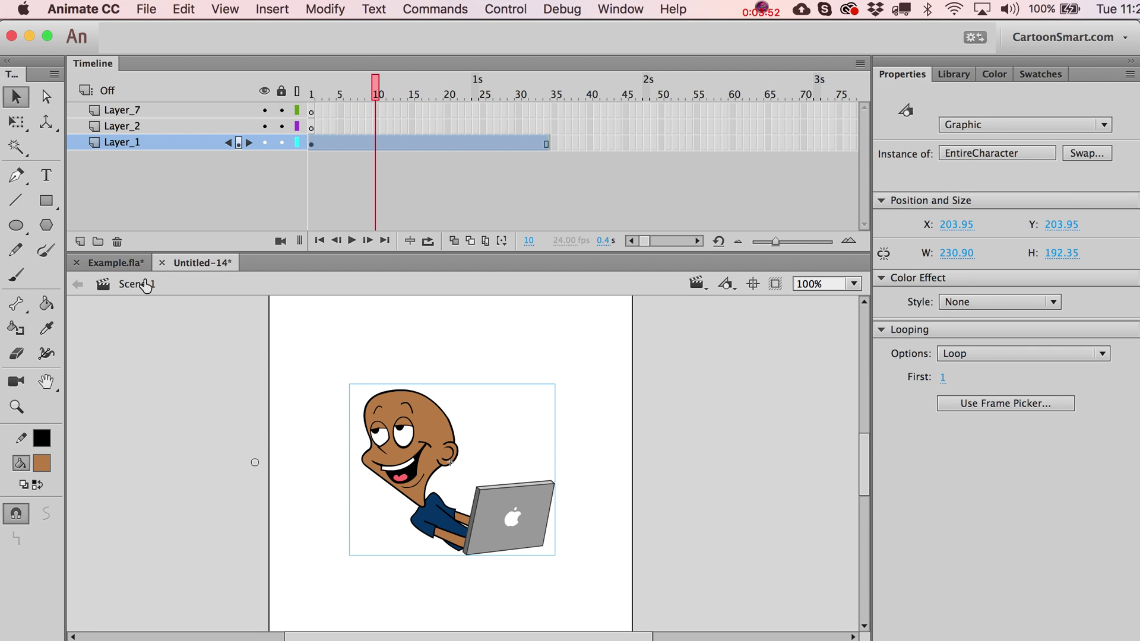
key("period")
key("comma")
key("period")
key("comma")
key("period")
key("comma")
key("period")
left_click(253, 442)
left_click(412, 464)
Set the character instance's Looping First frame to 10 and scrub to preview
left_click(311, 94)
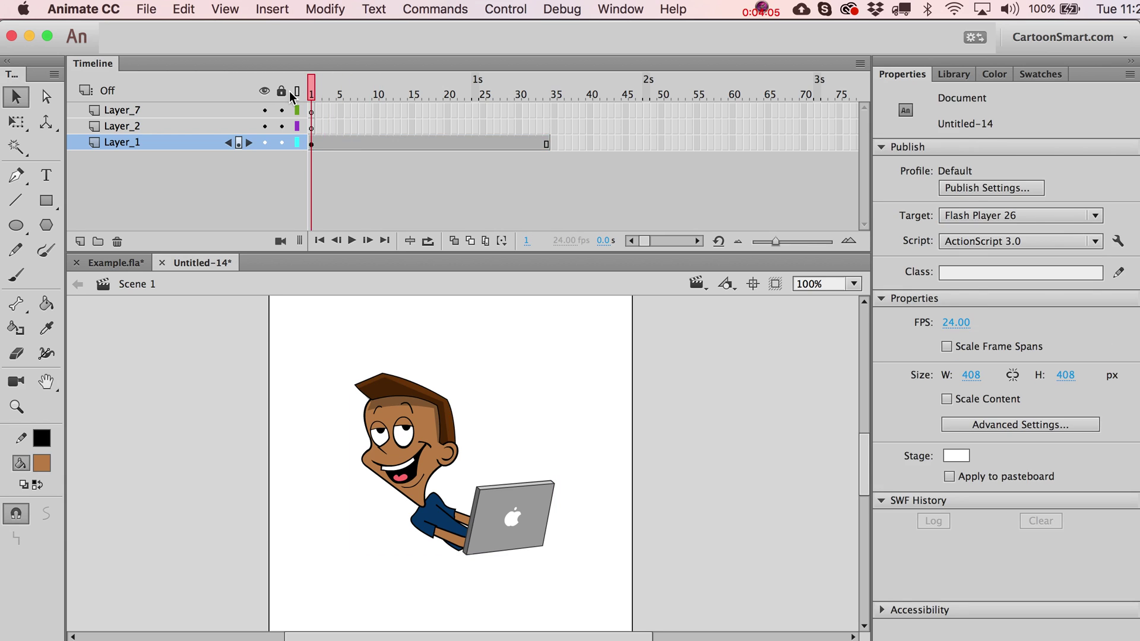
left_click(390, 415)
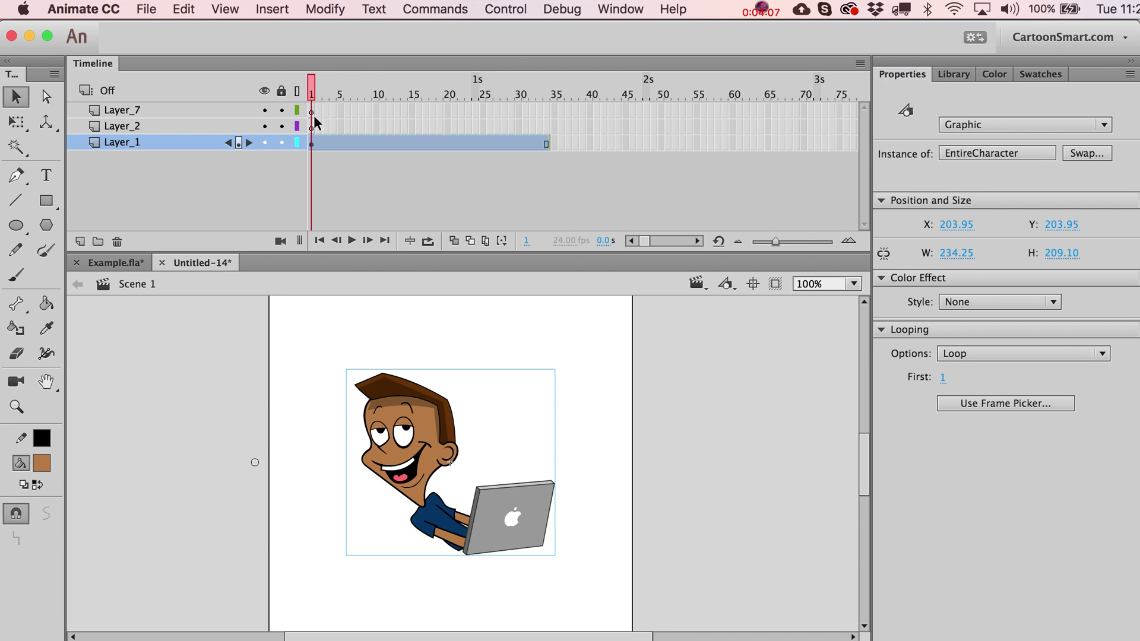
left_click(944, 379)
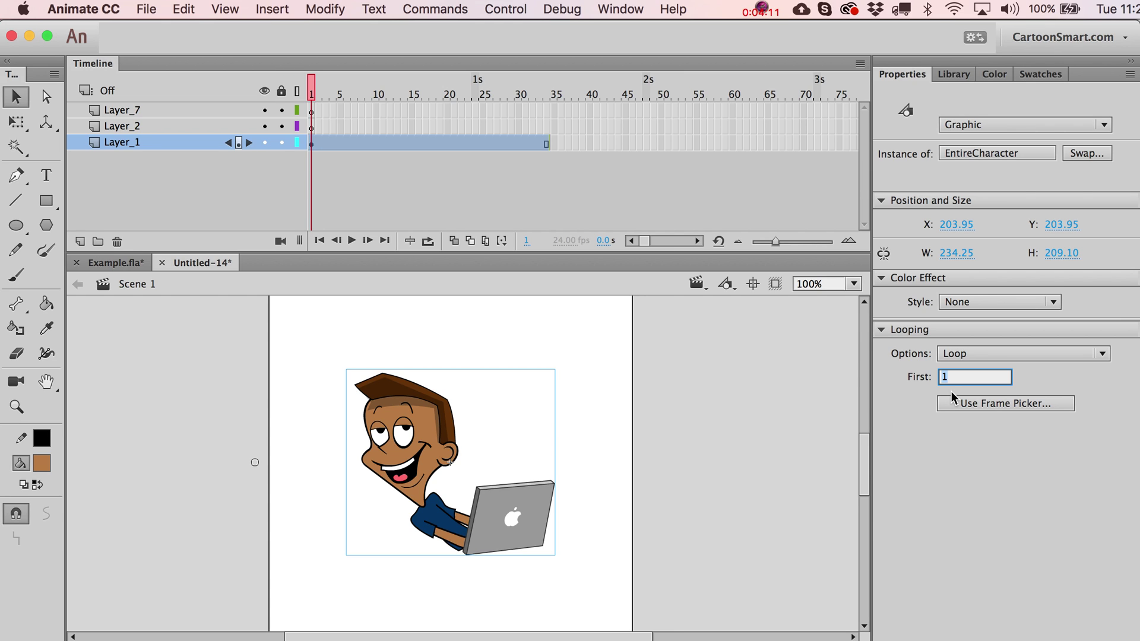
type("10")
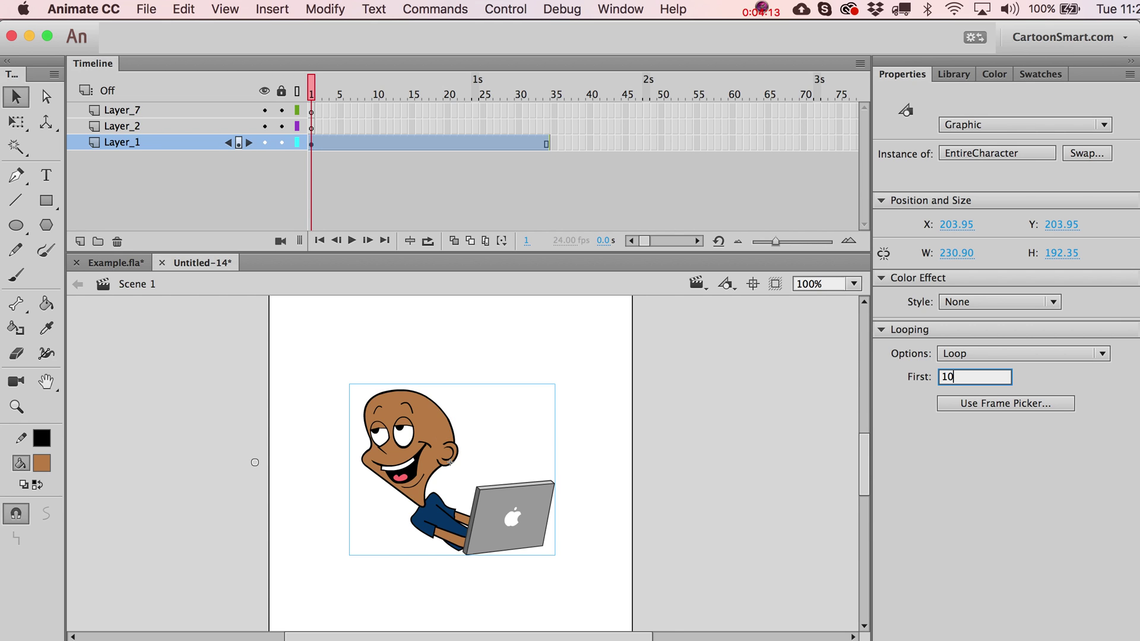
key("Return")
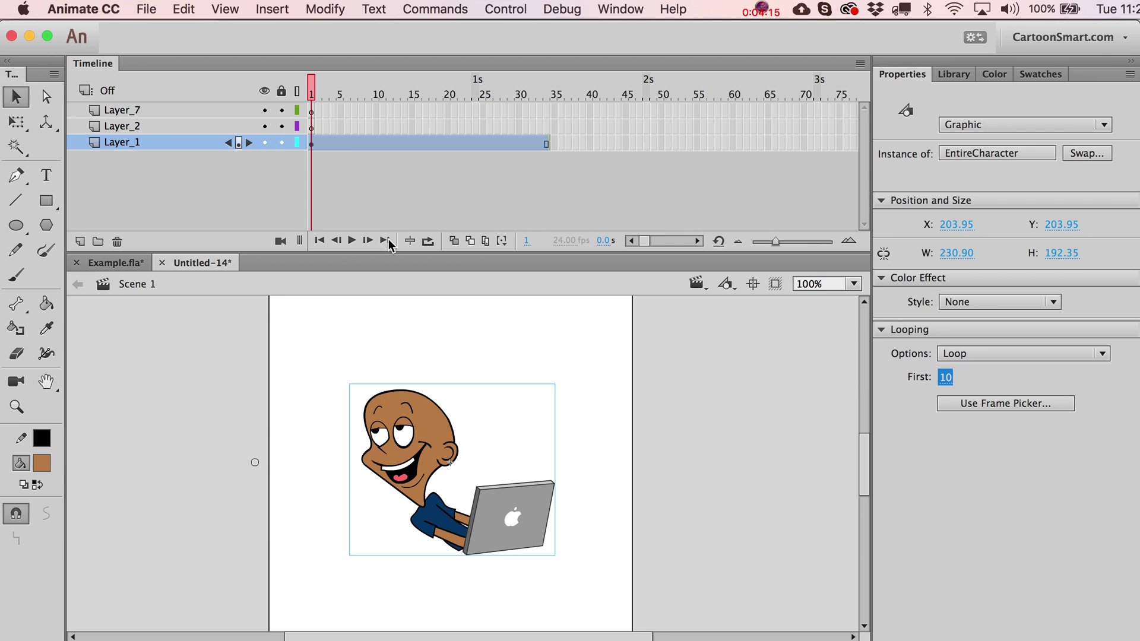
left_click_drag(313, 87, 510, 99)
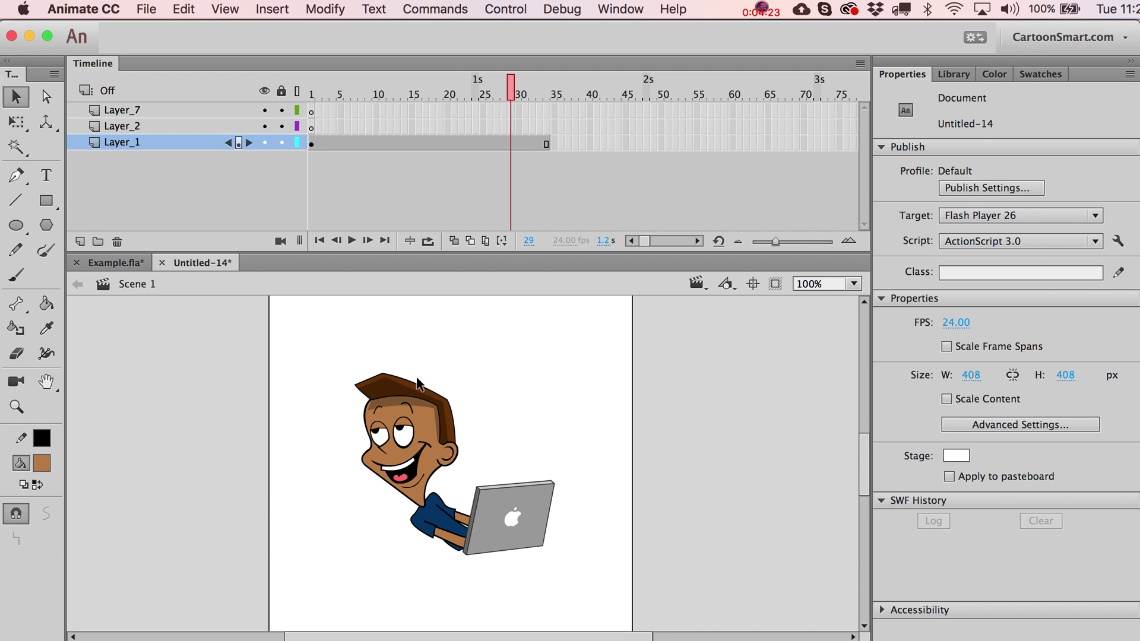
Try the instance's Play Once option and check the animation's early and last frames
left_click(403, 421)
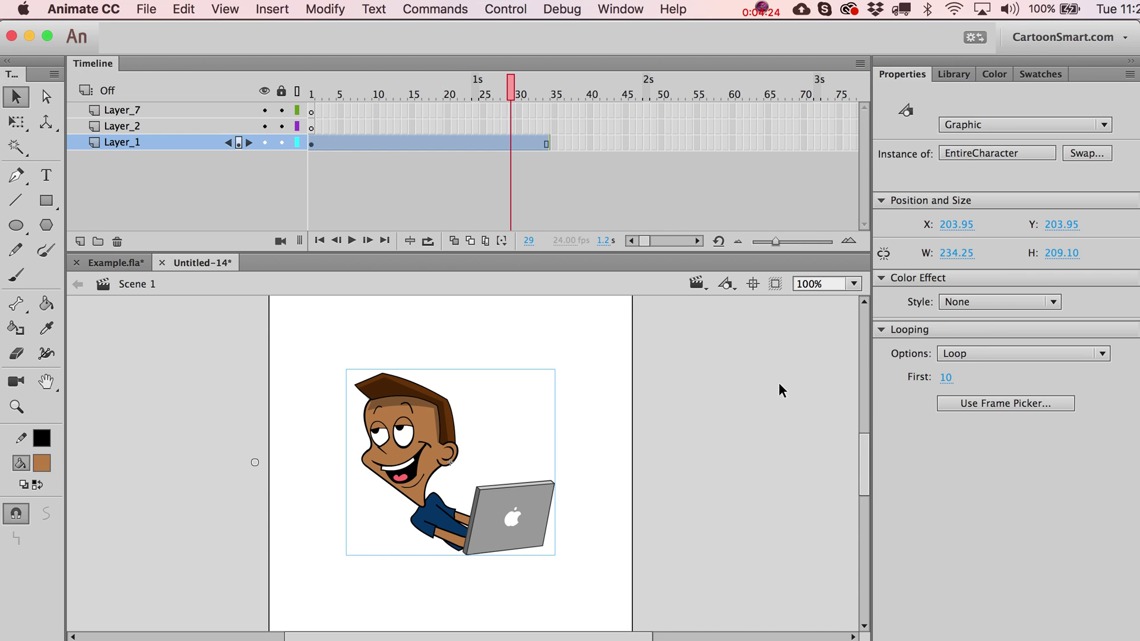
left_click(969, 353)
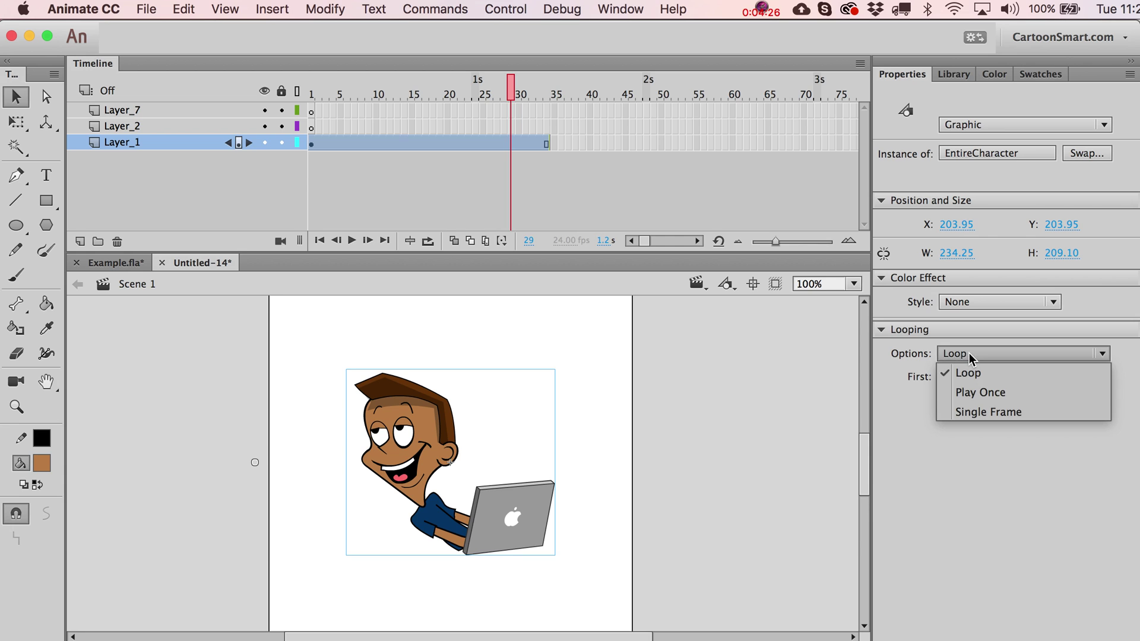
left_click(978, 395)
left_click_drag(474, 84, 309, 96)
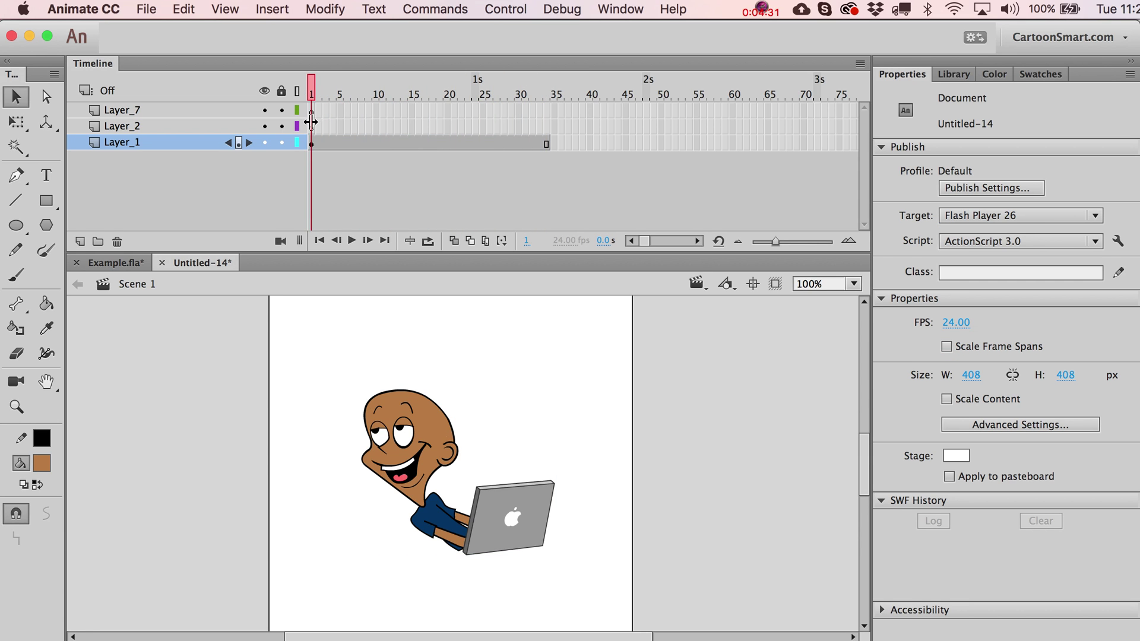
left_click(450, 482)
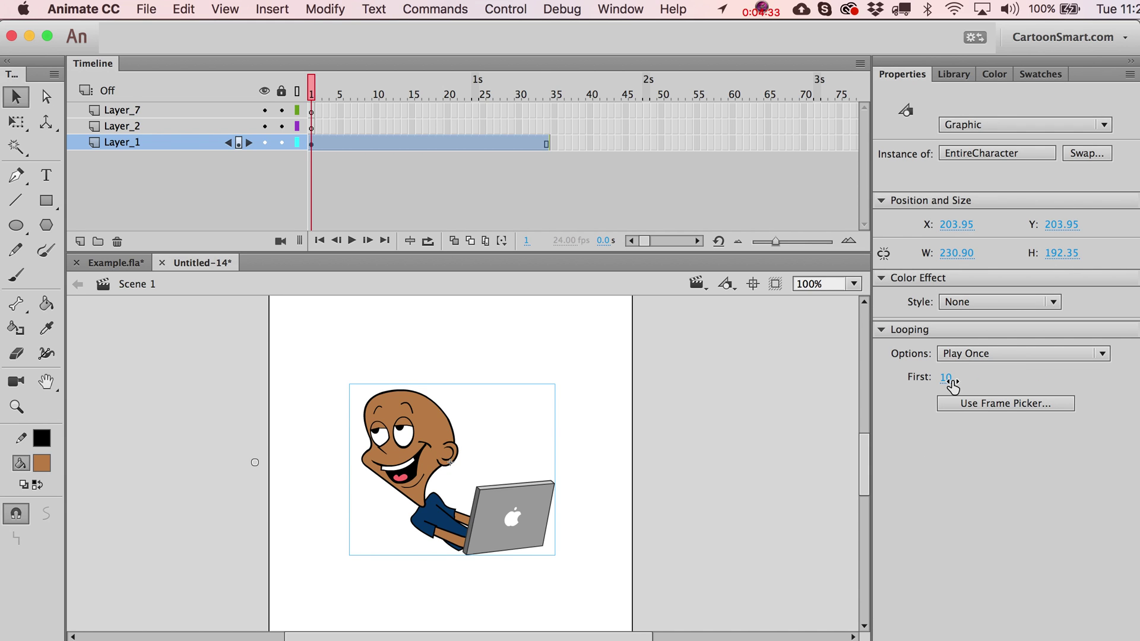
left_click(546, 92)
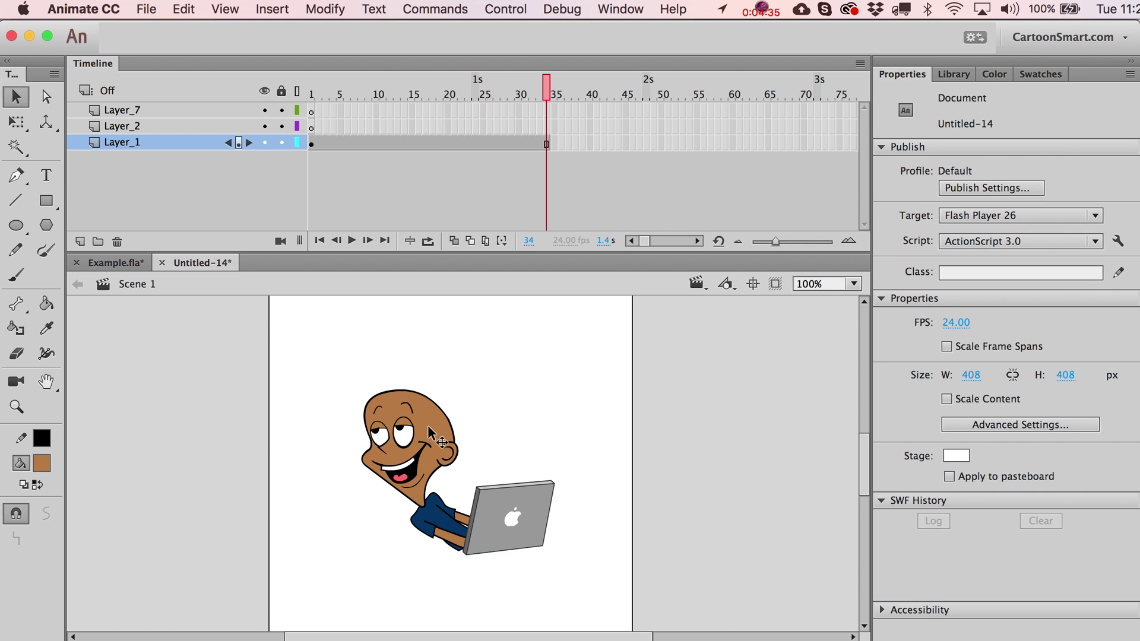
Set the instance's playback option back to Loop and return to frame 1
left_click(438, 442)
left_click(956, 353)
left_click(974, 369)
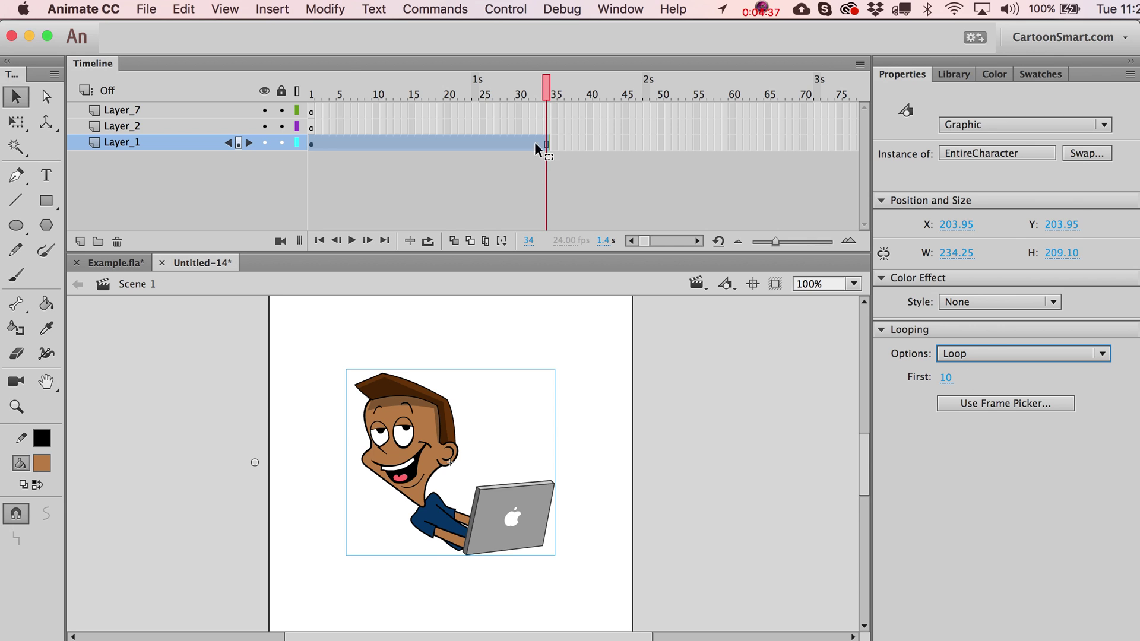
left_click_drag(538, 89, 310, 117)
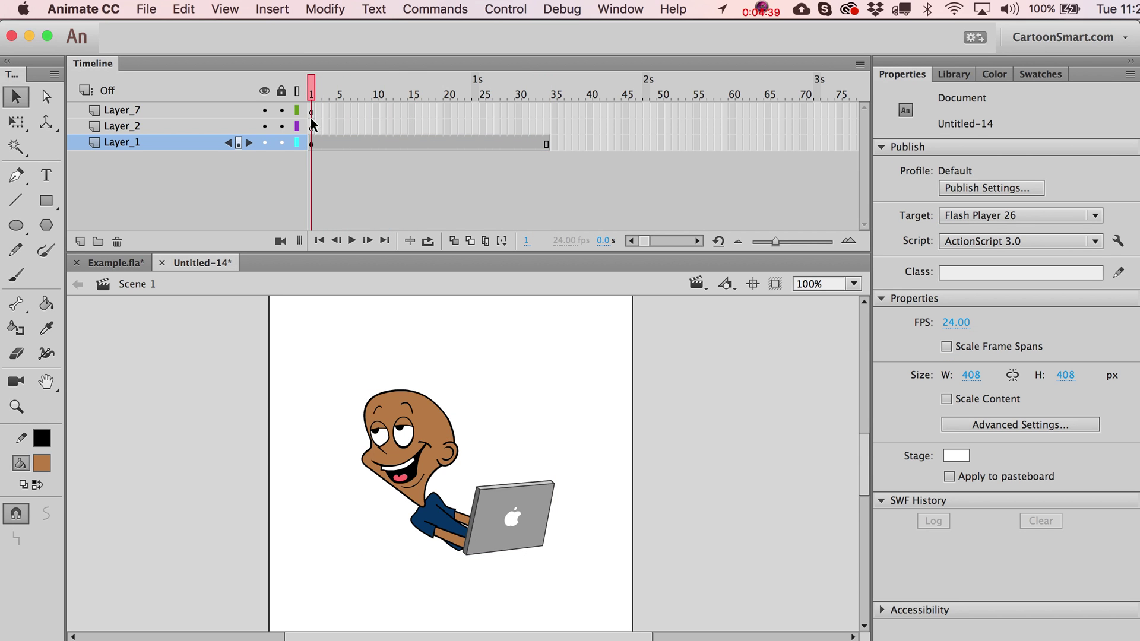
left_click(418, 425)
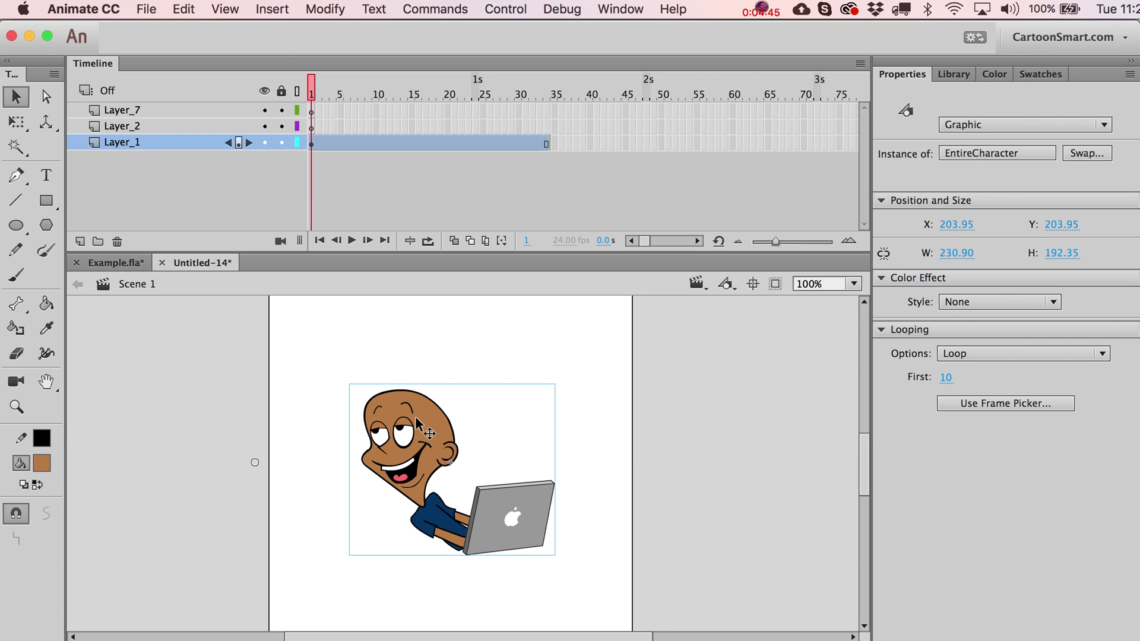
left_click(146, 9)
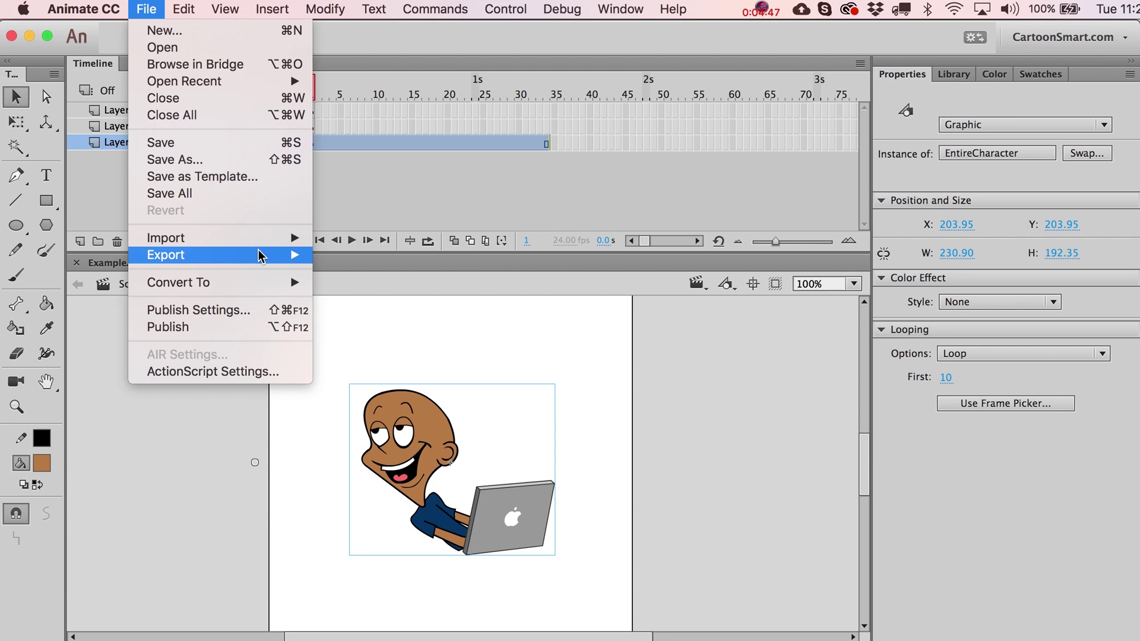
mouse_move(309, 261)
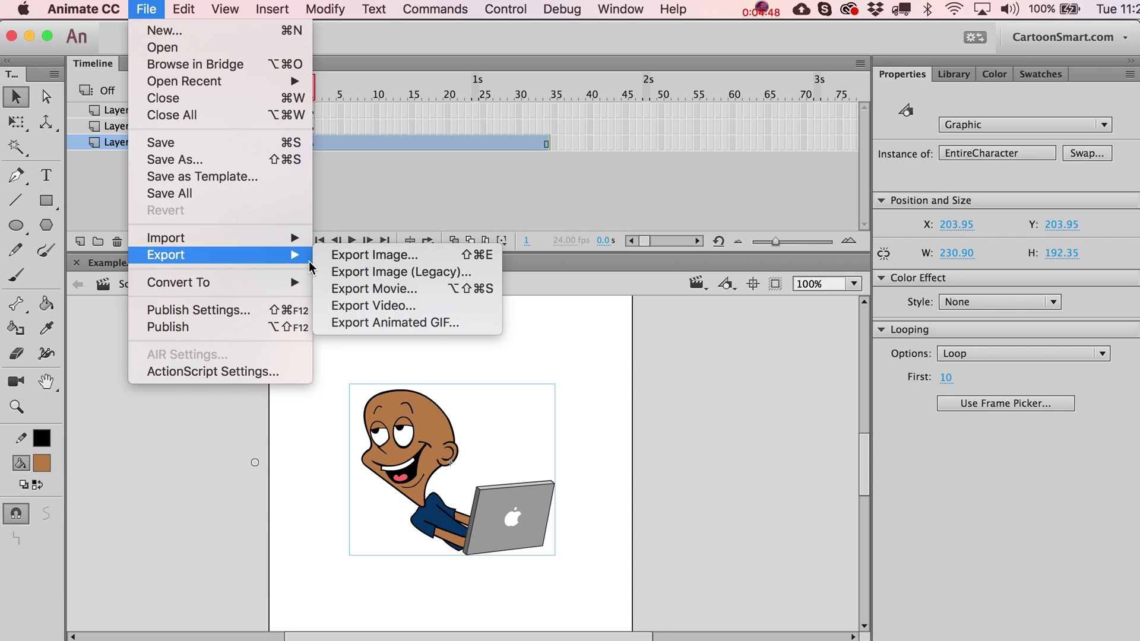
left_click(400, 293)
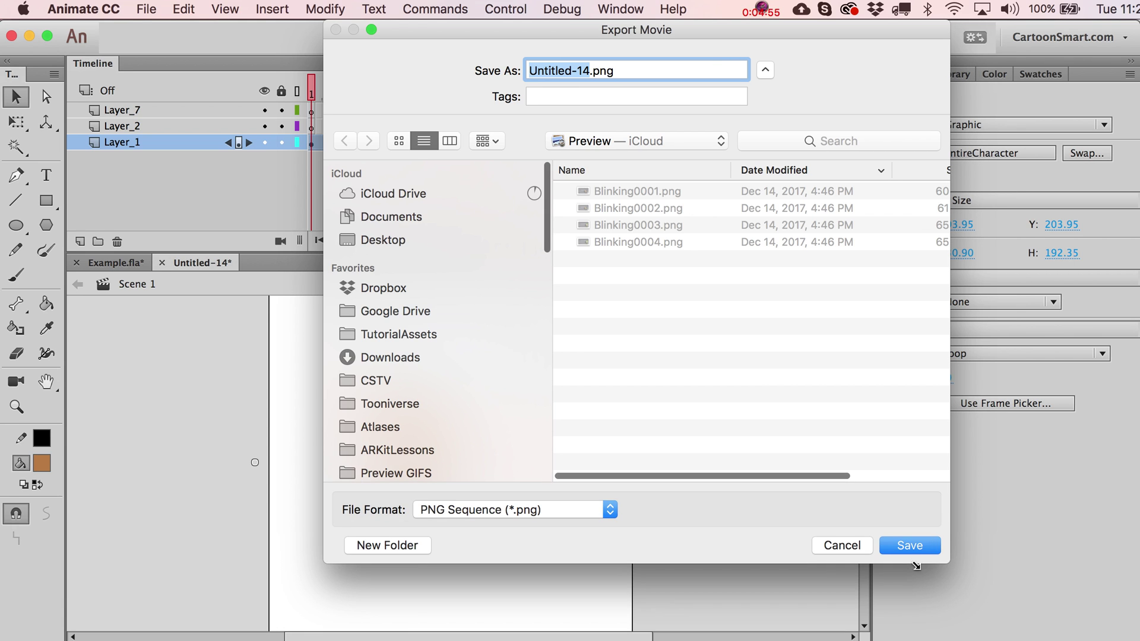
left_click(491, 508)
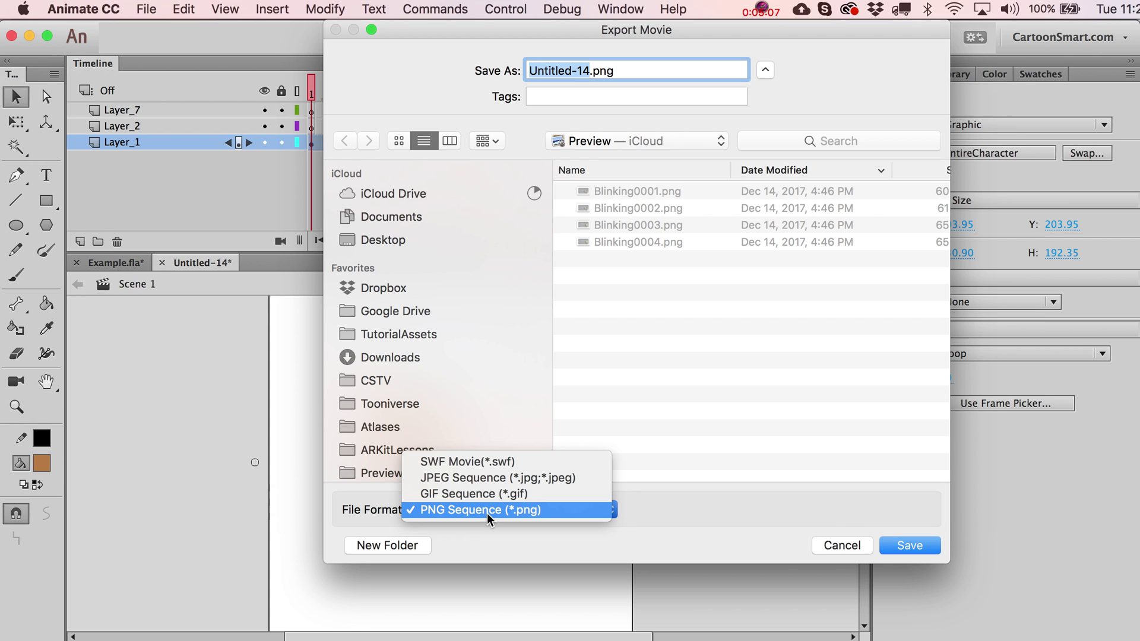
left_click(483, 514)
Cancel the movie export and scrub the animation from frame 5
left_click(840, 546)
left_click(346, 86)
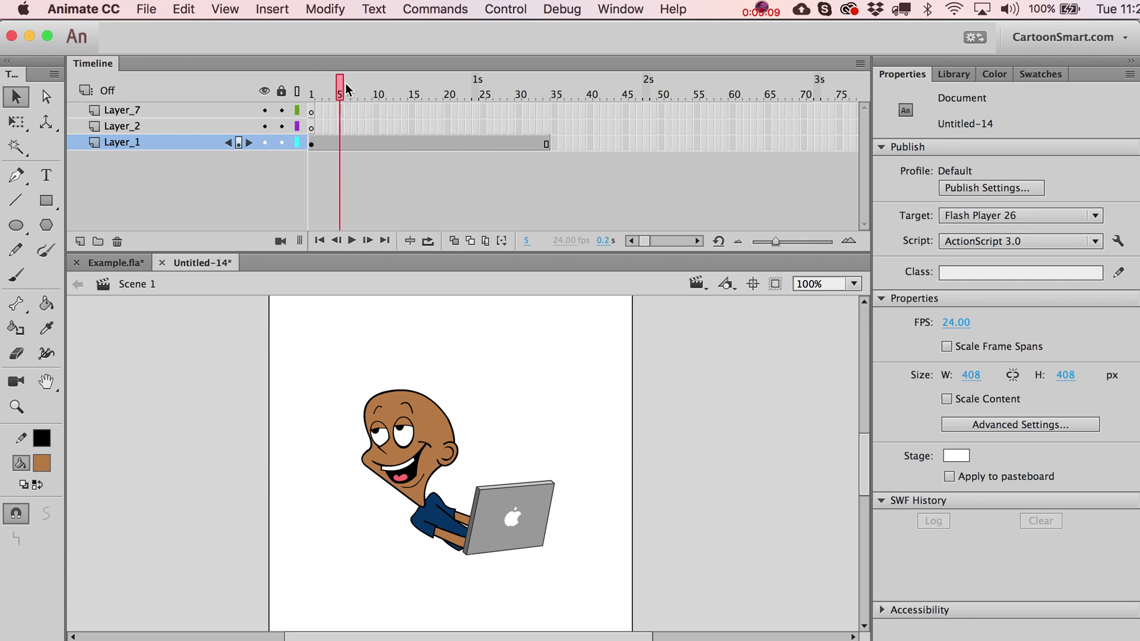
left_click_drag(345, 86, 322, 173)
Change the character instance from Graphic to Movie Clip, then check its timeline and the main animation
left_click(430, 417)
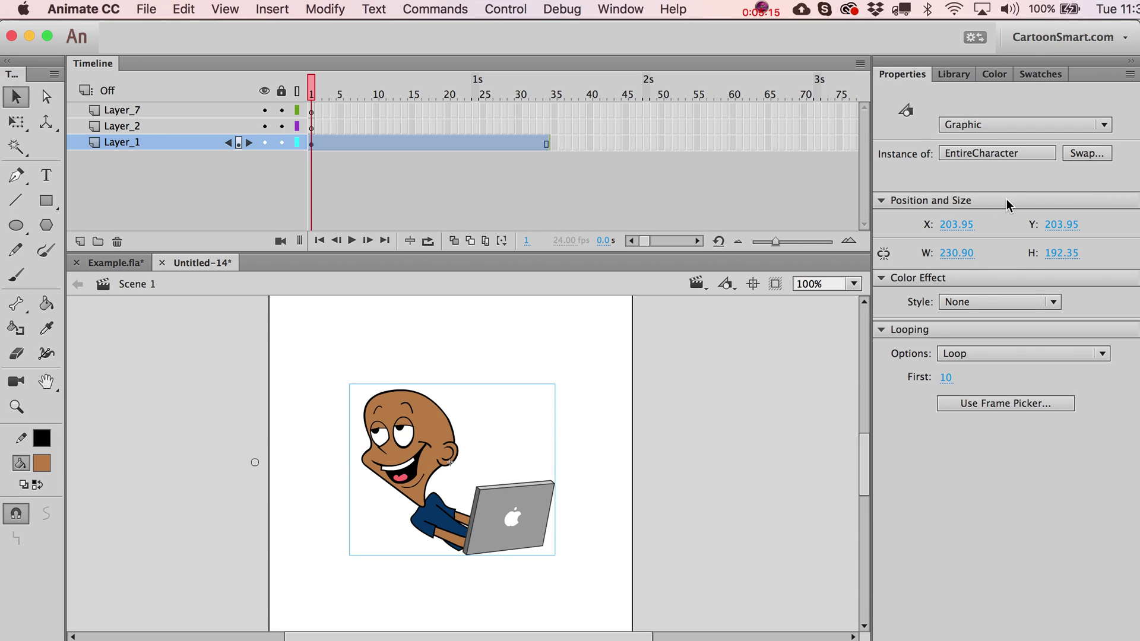
left_click(988, 121)
left_click(982, 140)
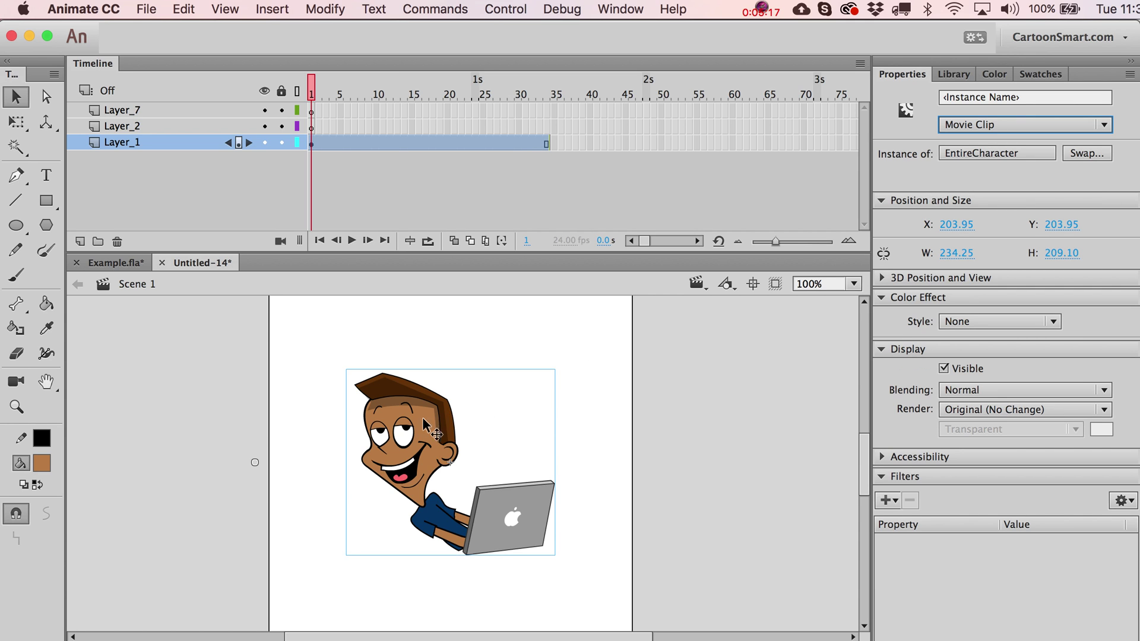
double_click(406, 450)
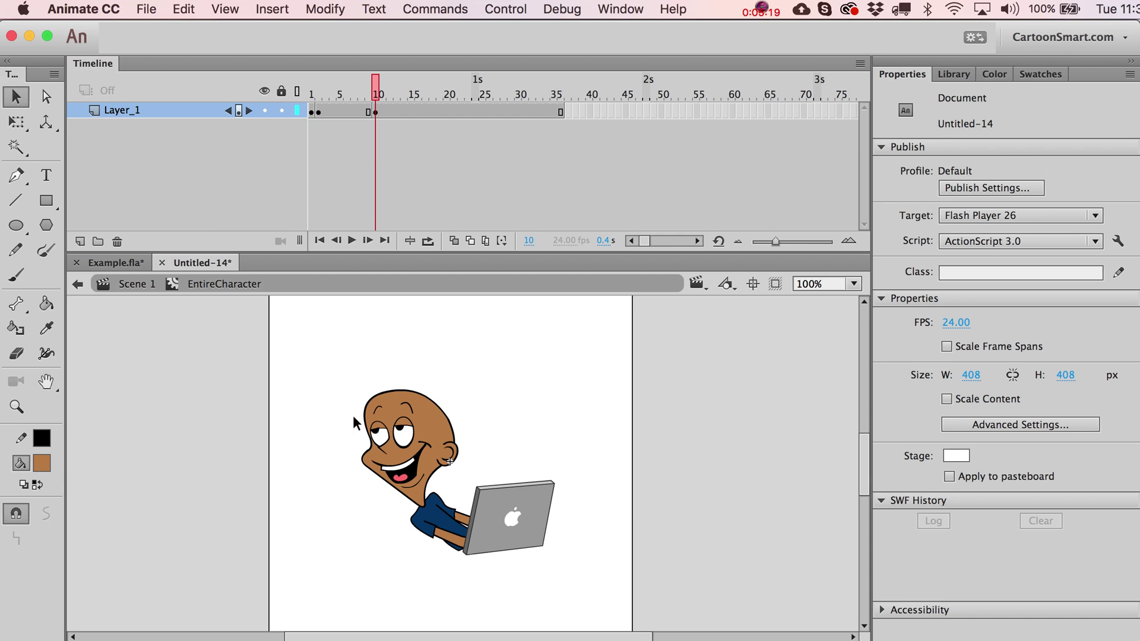
left_click(140, 284)
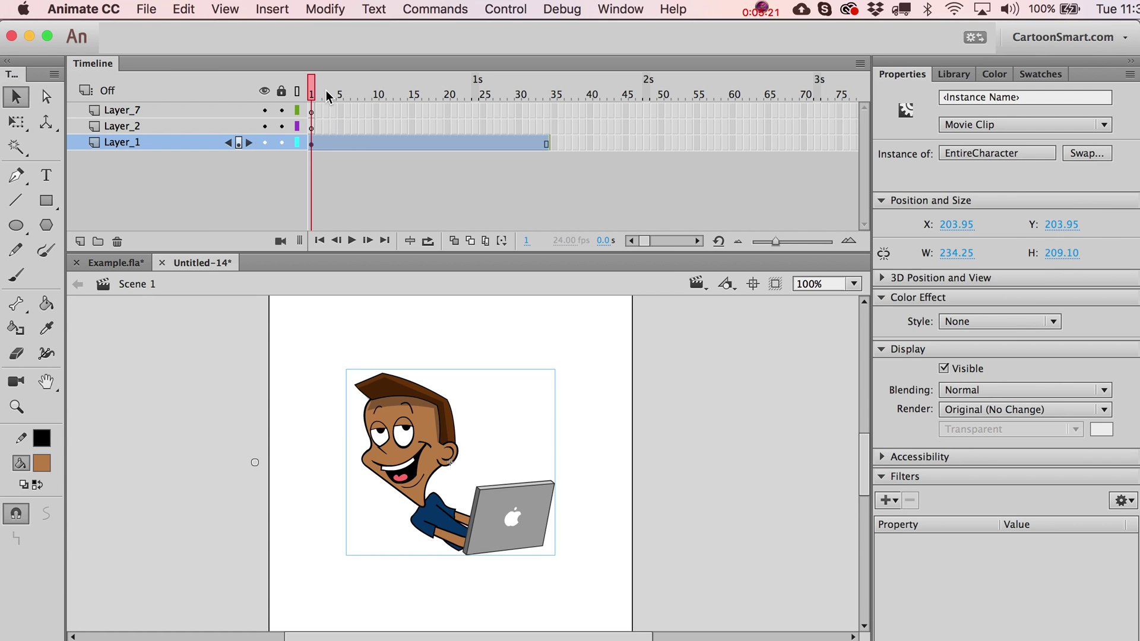
mouse_move(326, 90)
left_mouse_down()
mouse_move(415, 91)
mouse_move(311, 91)
left_mouse_up()
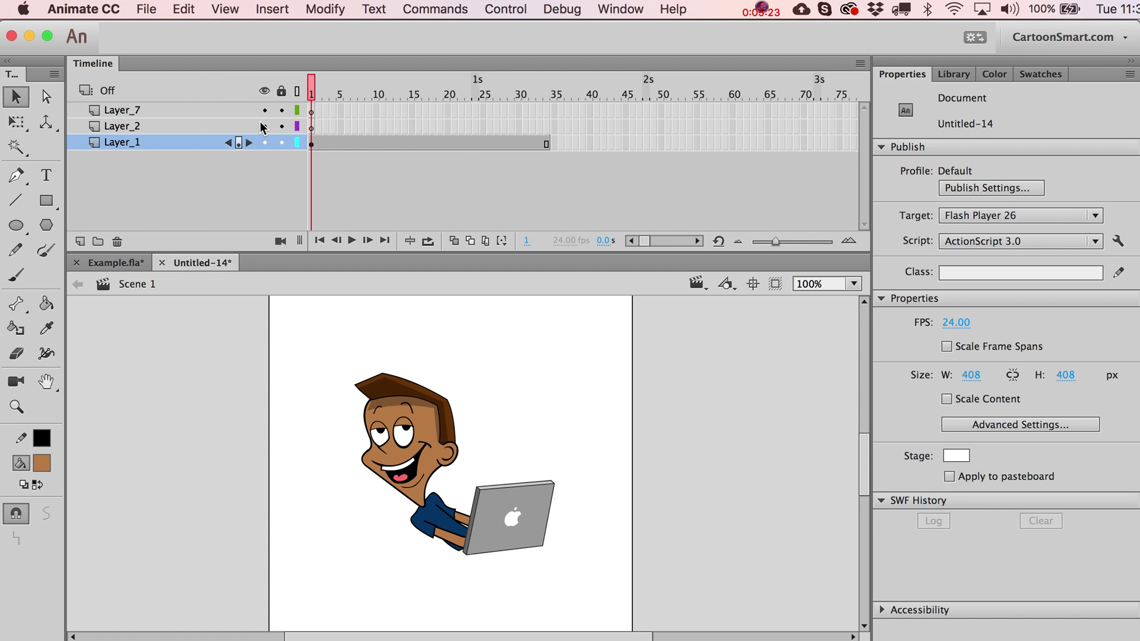
left_click(149, 10)
mouse_move(261, 257)
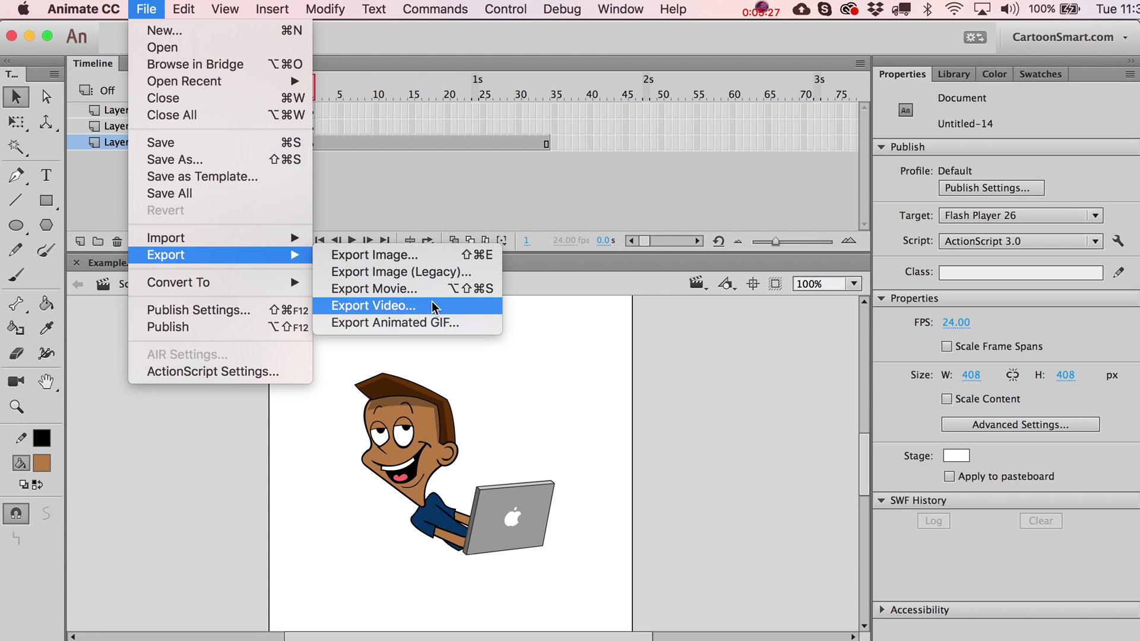
left_click(582, 438)
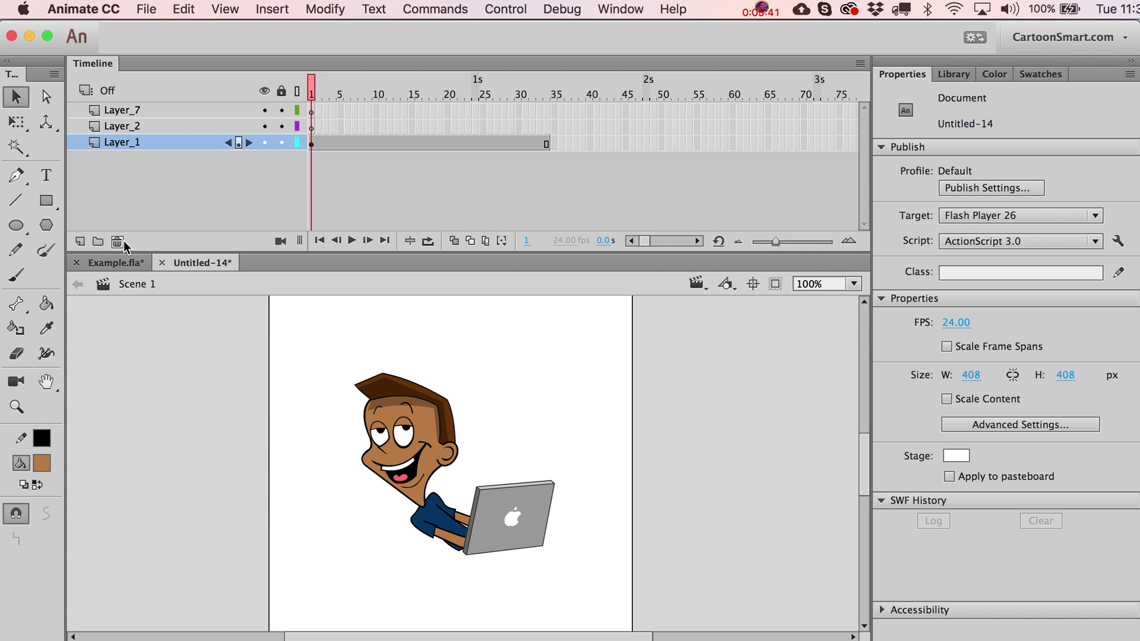
Convert the selected character with F8 into a Button symbol, keeping the default name Symbol 1
left_click(413, 426)
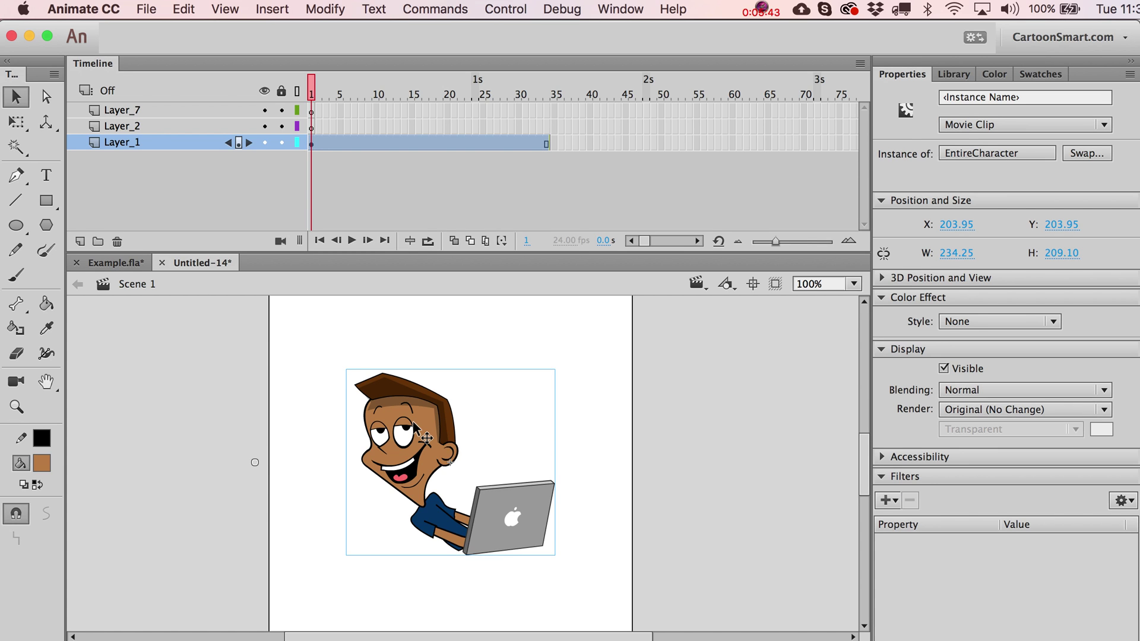
key("F8")
left_click(318, 303)
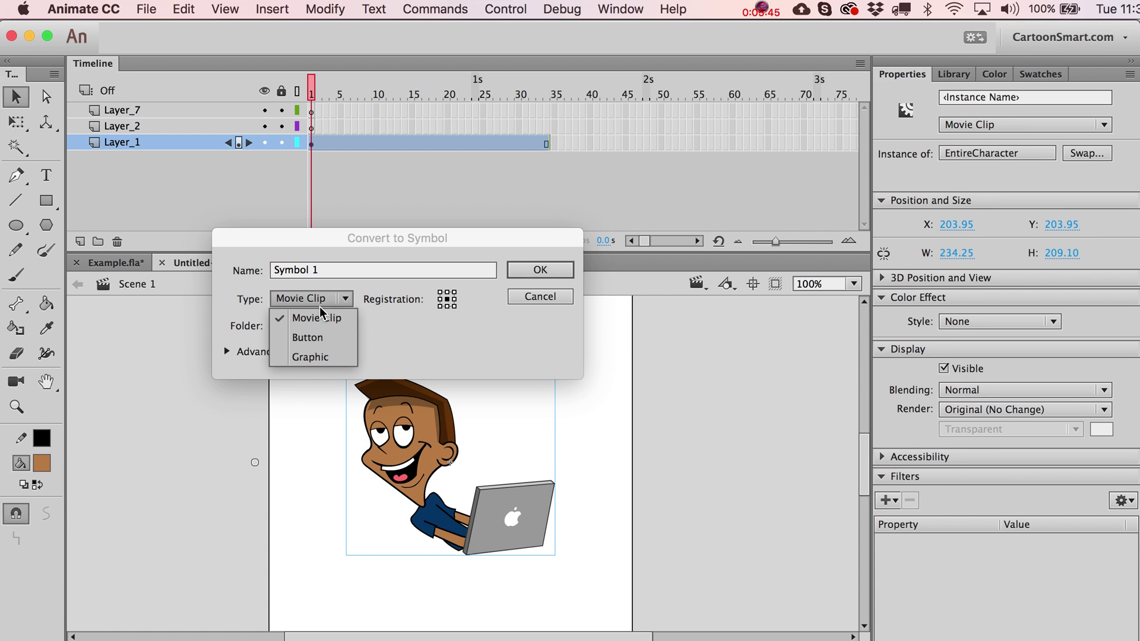
left_click(322, 336)
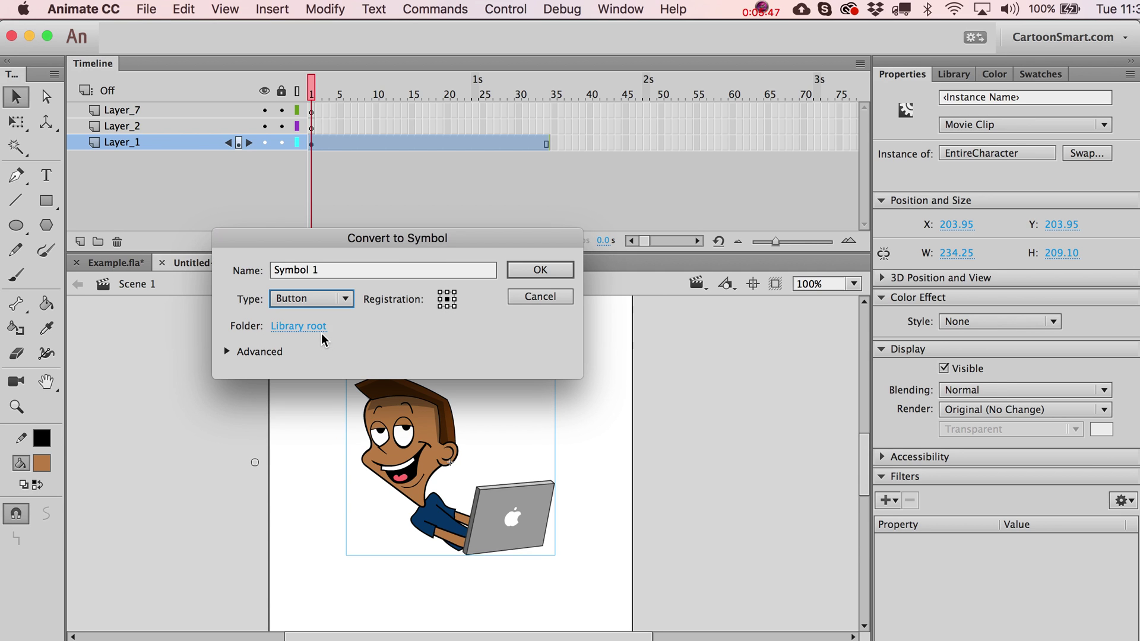
left_click(542, 270)
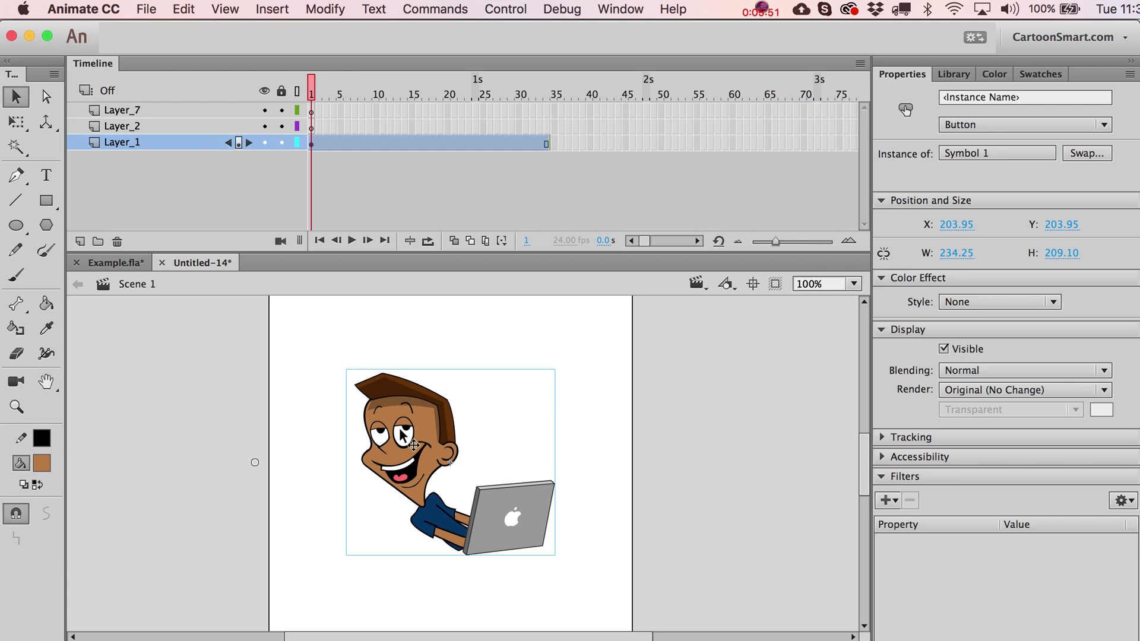
Enter the Symbol 1 button and inspect the EntireCharacter clip's animation frames inside it
double_click(403, 436)
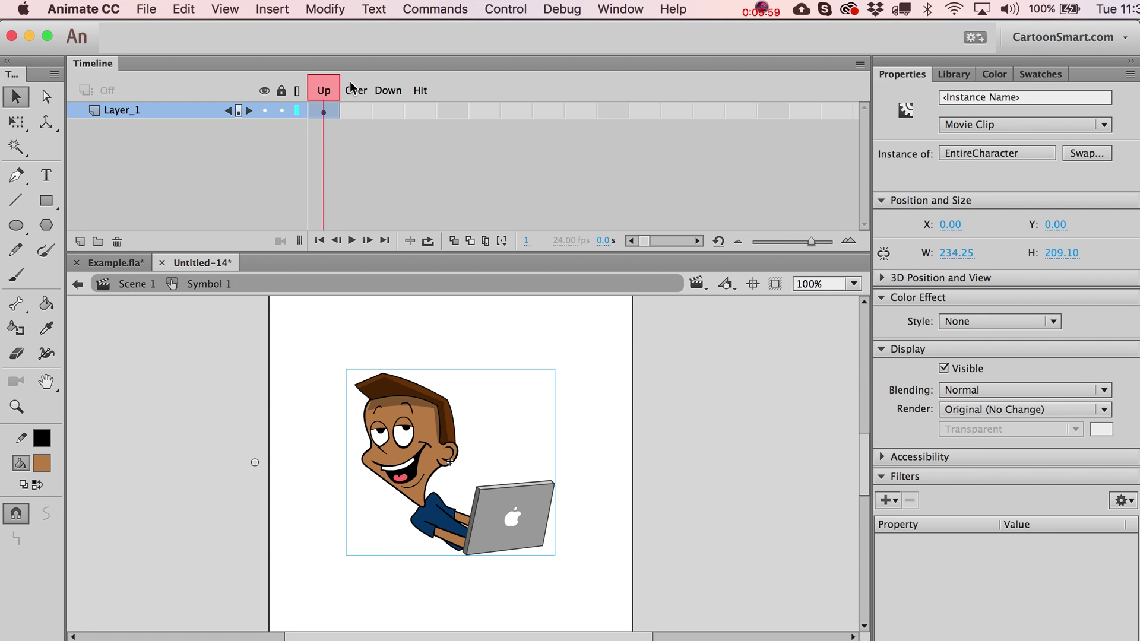
left_click(330, 114)
left_click(425, 443)
double_click(406, 430)
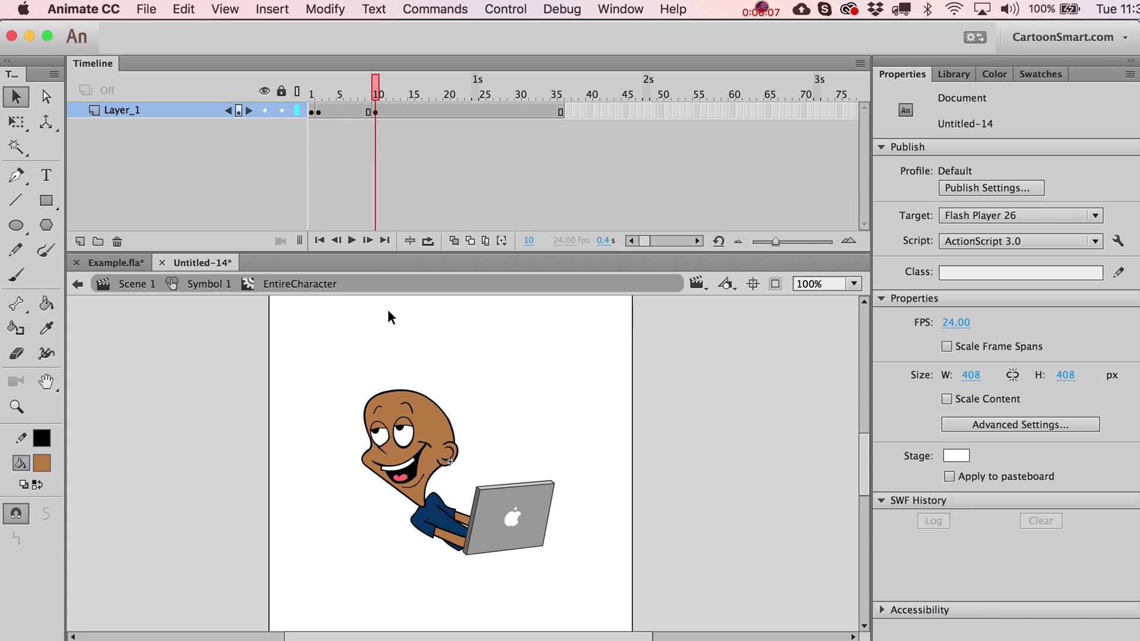
mouse_move(325, 91)
left_mouse_down()
mouse_move(560, 92)
mouse_move(342, 83)
left_mouse_up()
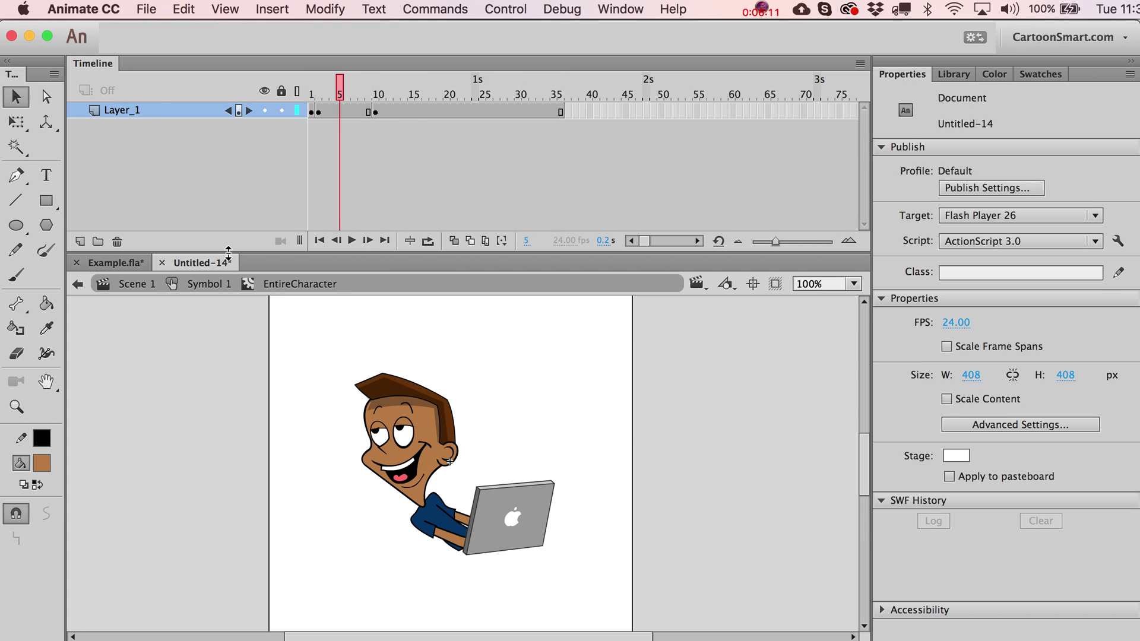
left_click(209, 284)
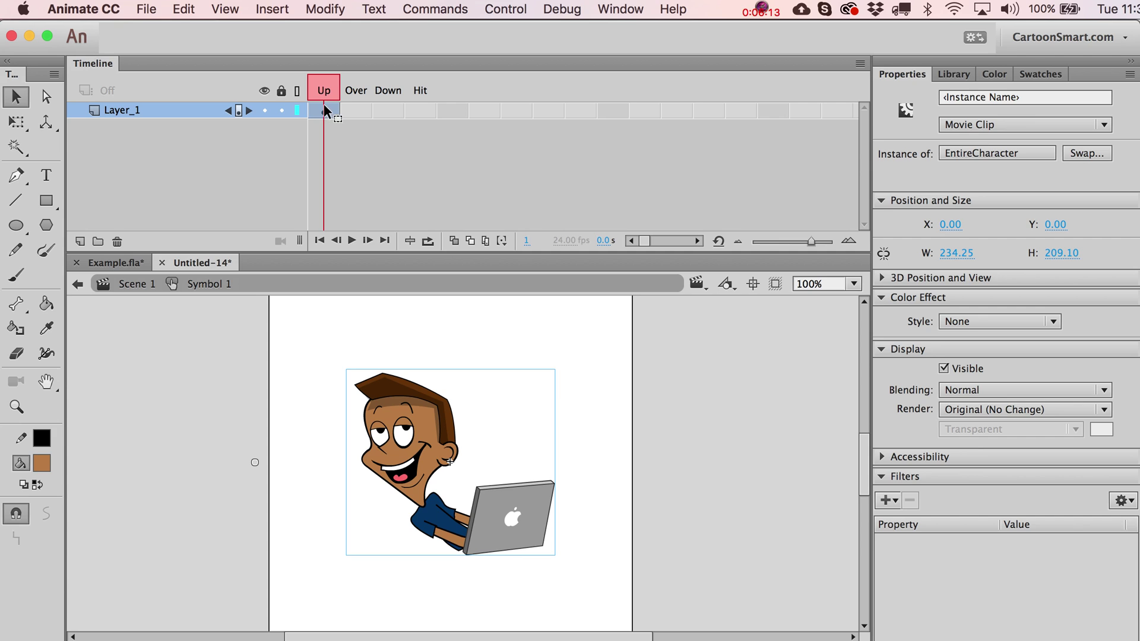
Add keyframes for the Over, Down and Hit states, drawing and then undoing a Hit rectangle
key("F6")
key("F6")
key("F6")
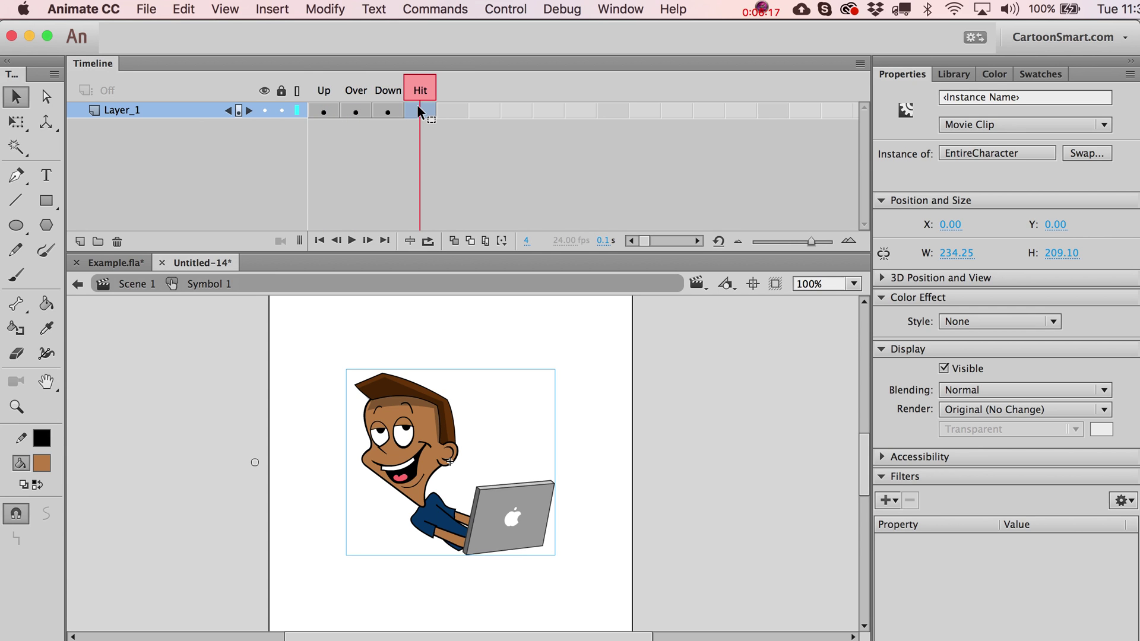
left_click(46, 200)
left_click_drag(318, 351, 616, 583)
key("v")
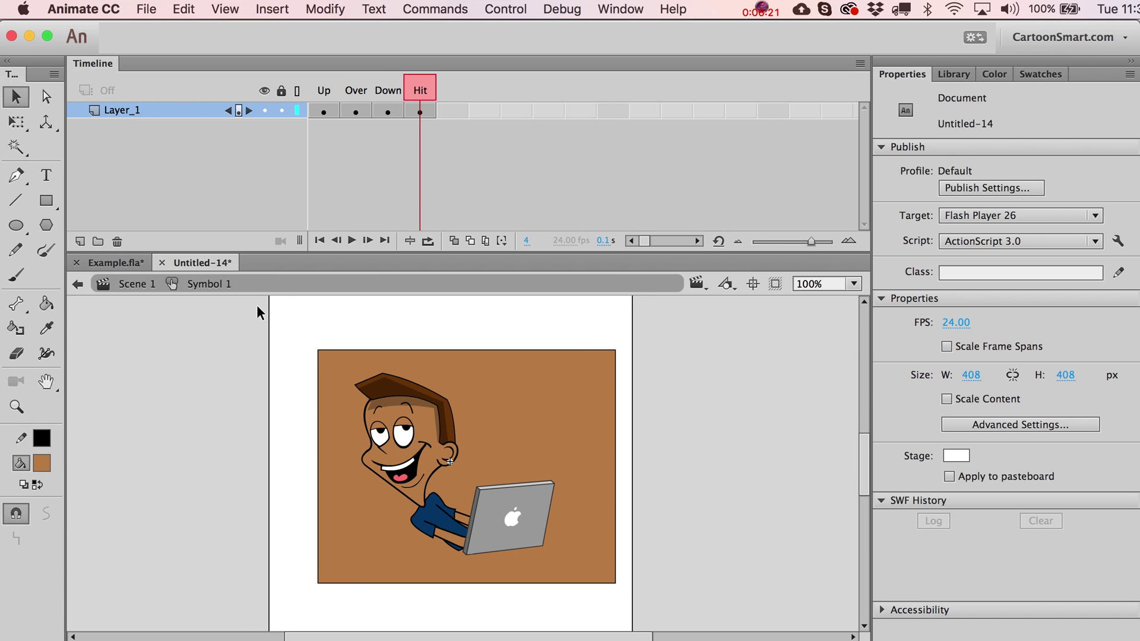
key("super+z")
left_click(324, 91)
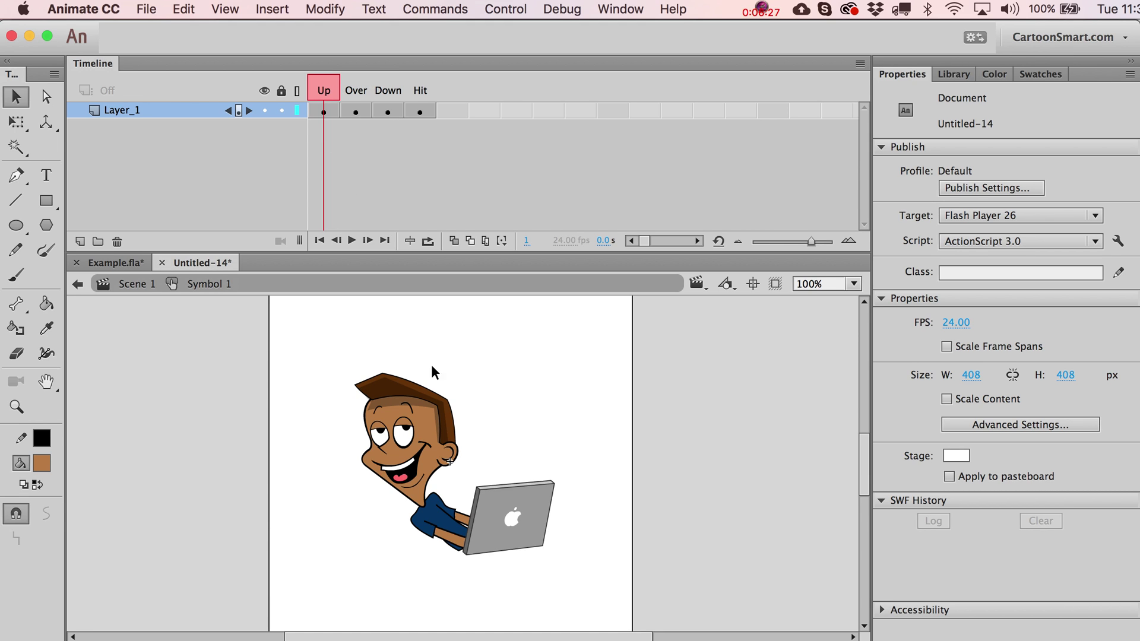
left_click(328, 117)
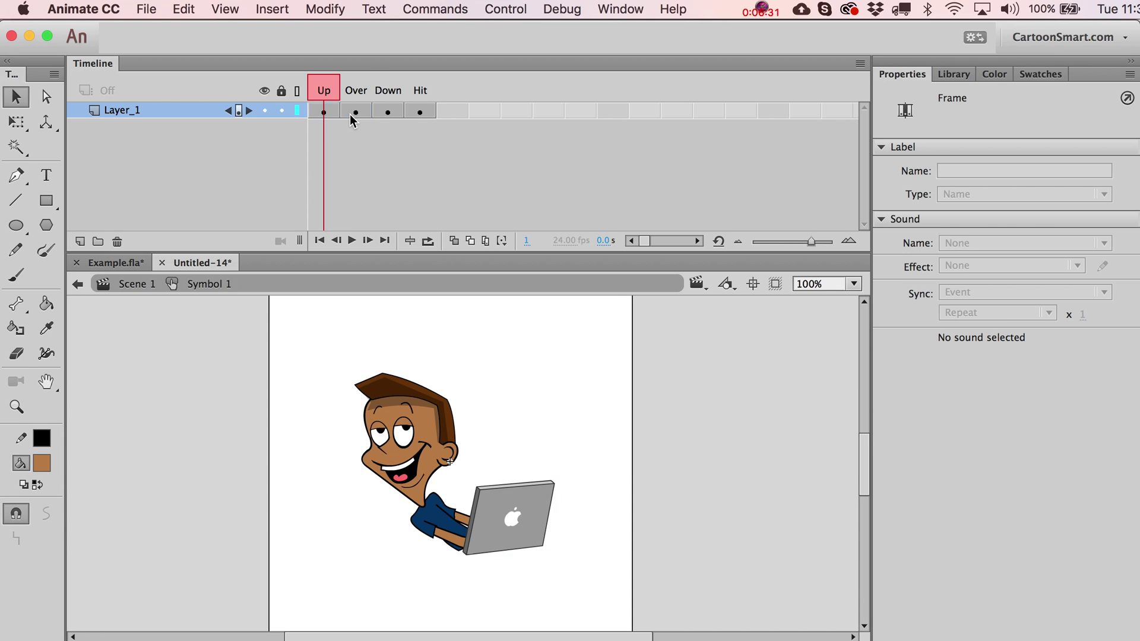
left_click(351, 114)
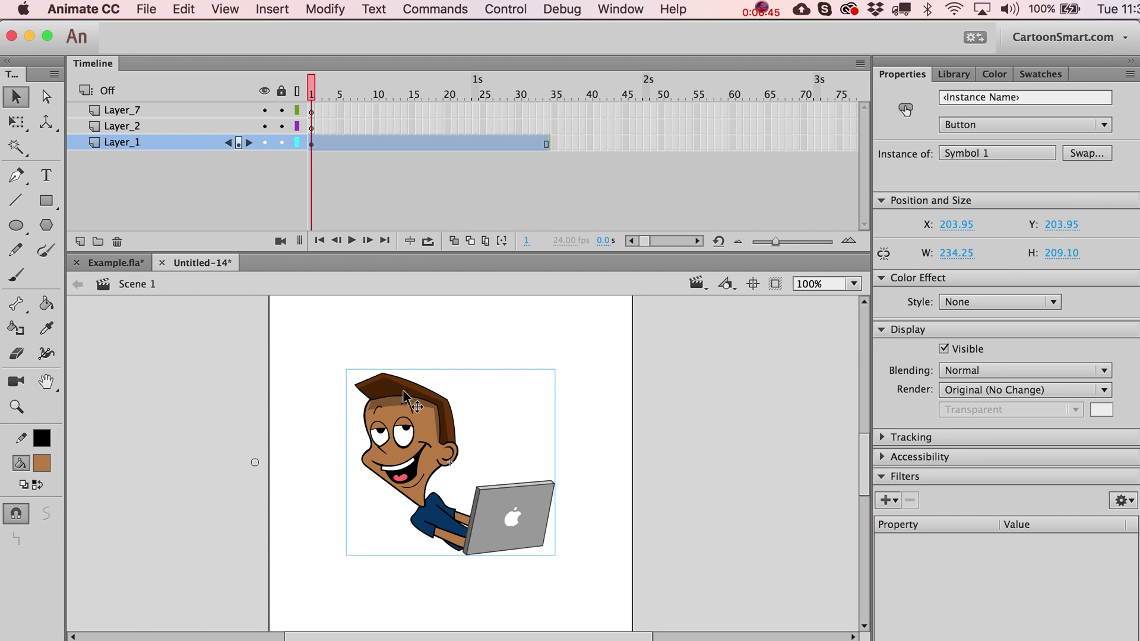
Undo Convert to Symbol, reselect the EntireCharacter clip, and collapse the Color Effect section
key("cmd+z")
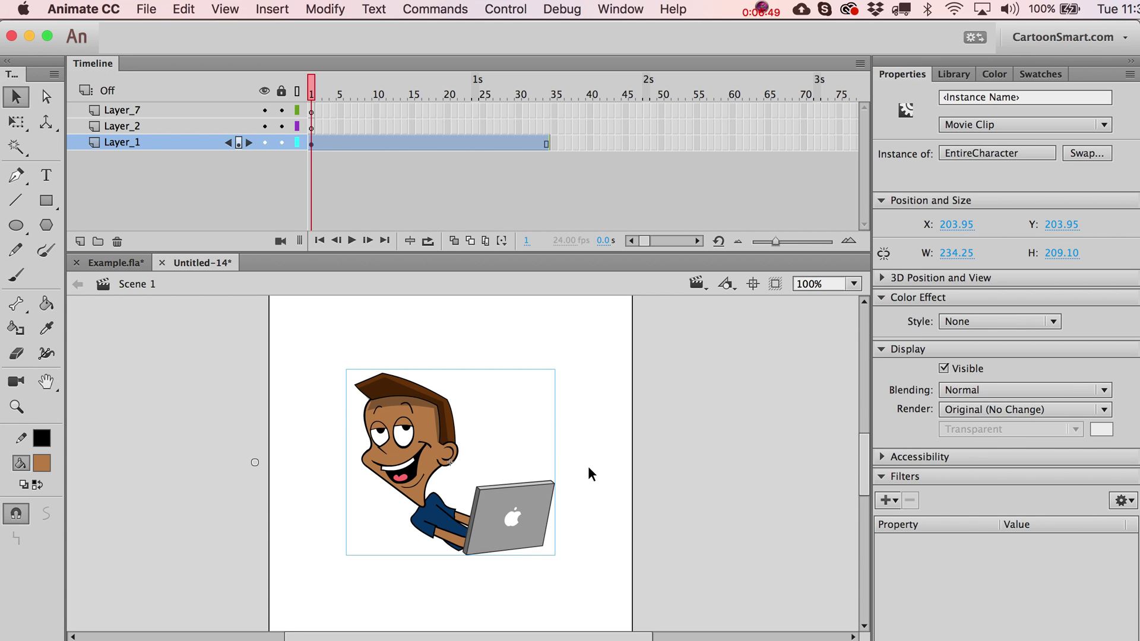
left_click(623, 455)
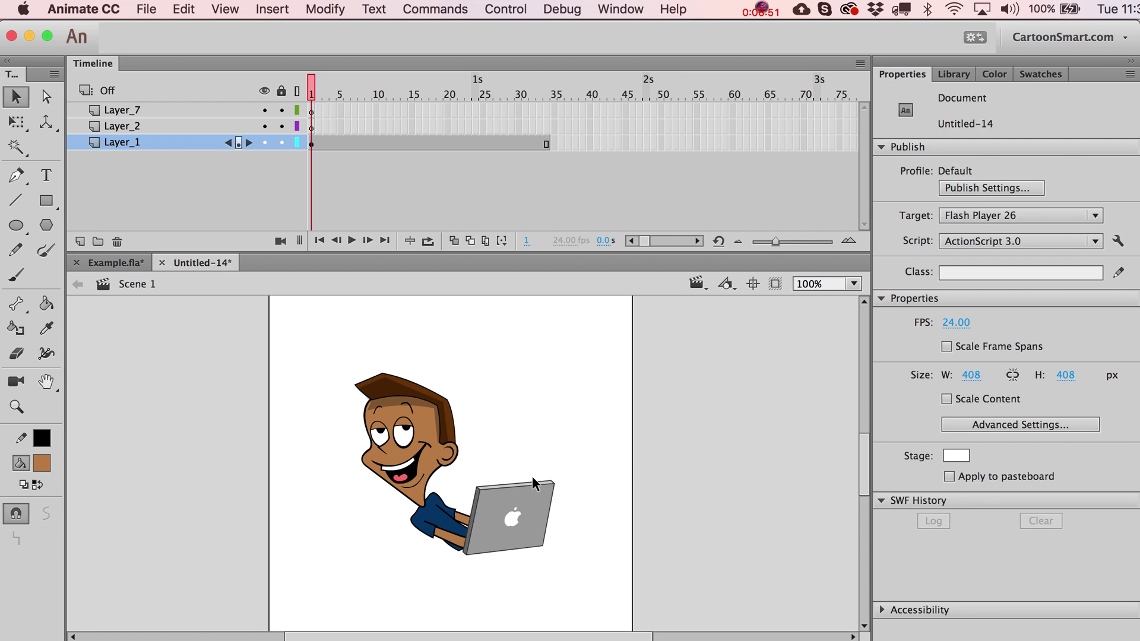
left_click(521, 512)
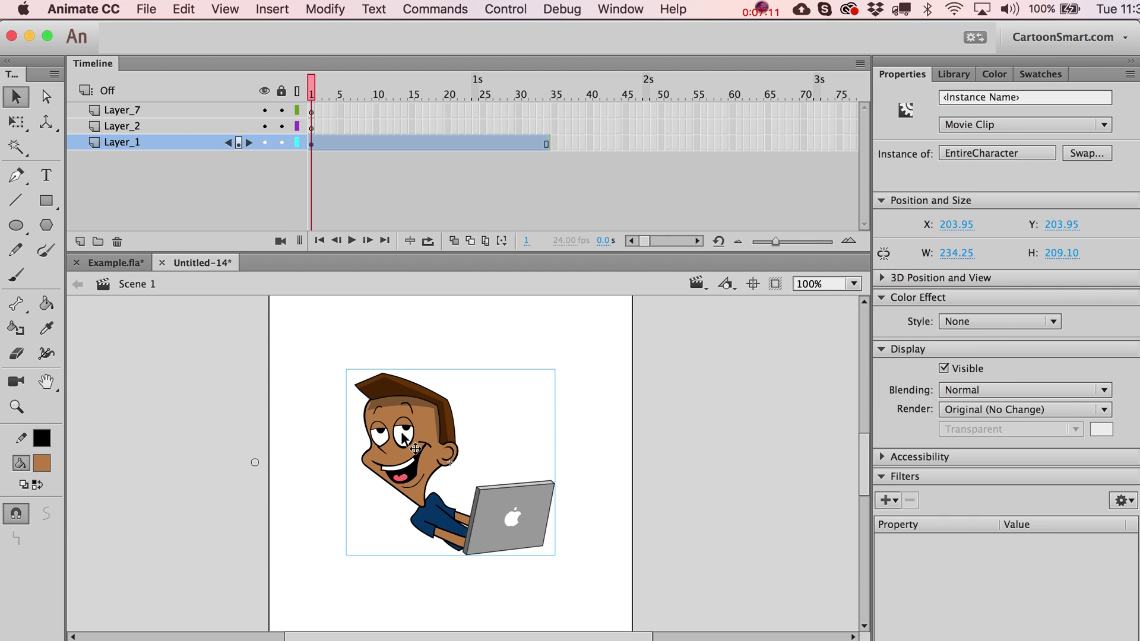
left_click(502, 386)
left_click(420, 417)
left_click(882, 298)
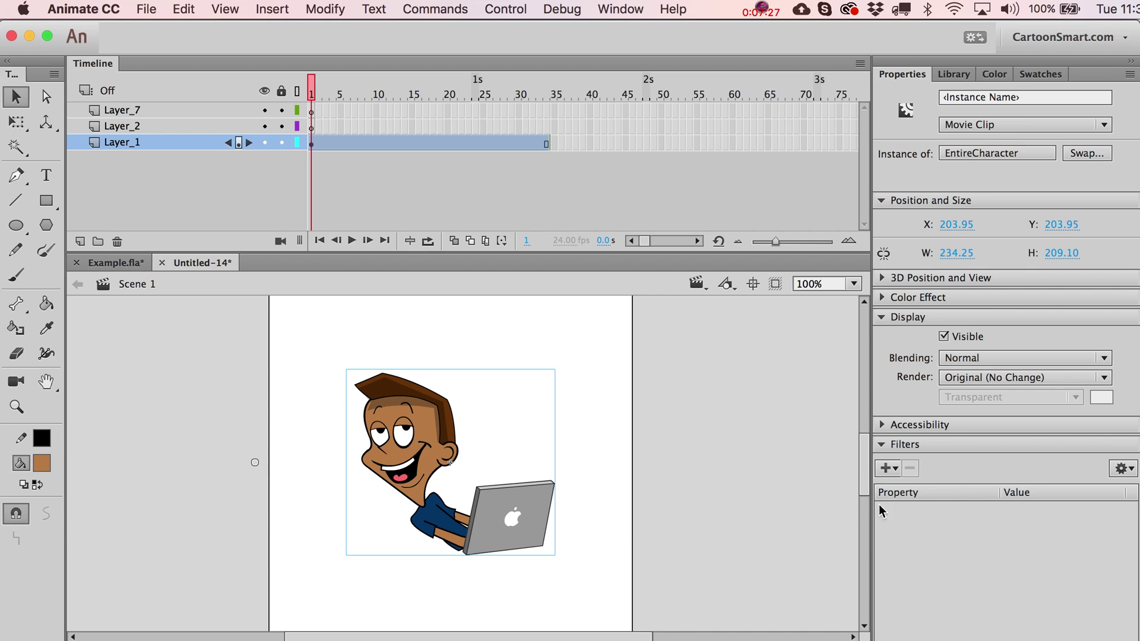
Switch the character instance type to Graphic and back to Movie Clip
left_click(1010, 125)
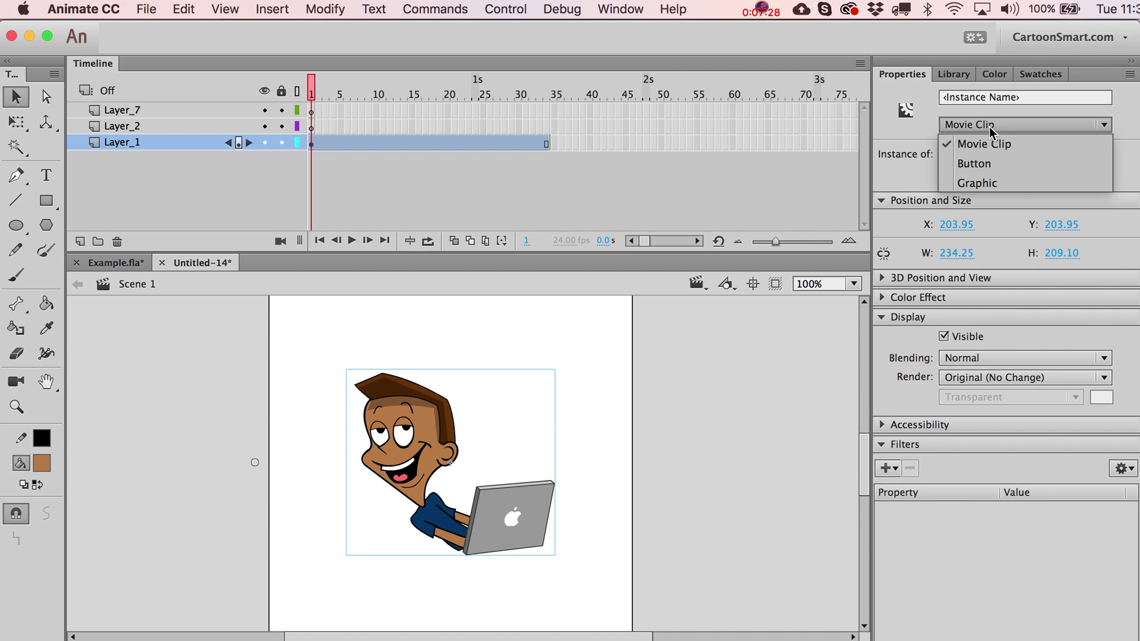
left_click(983, 183)
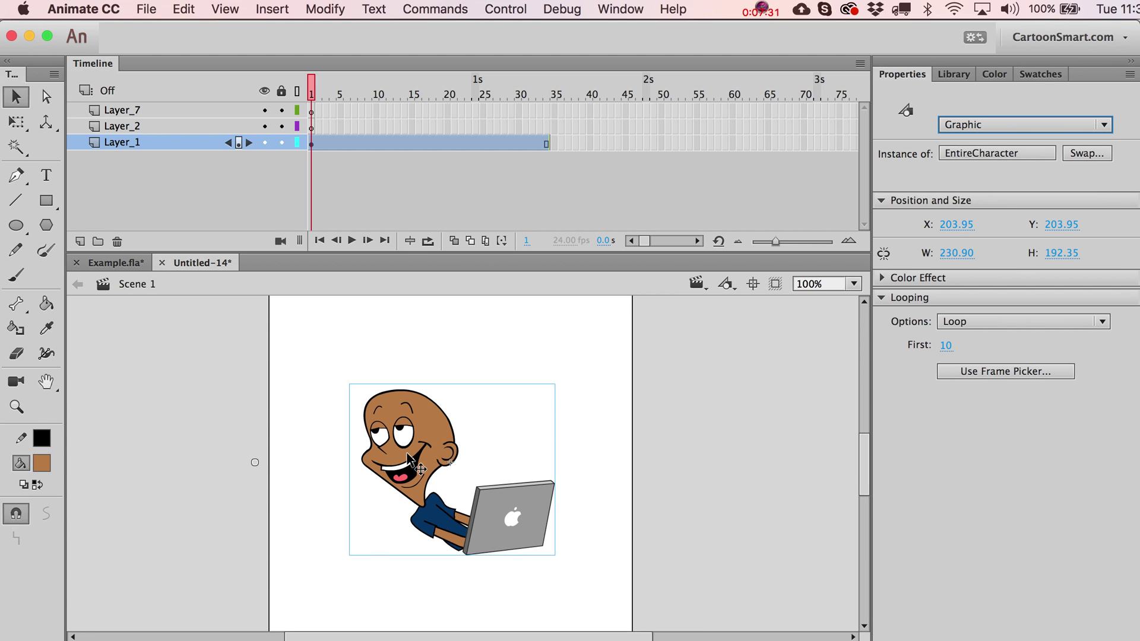
left_click(977, 127)
left_click(977, 143)
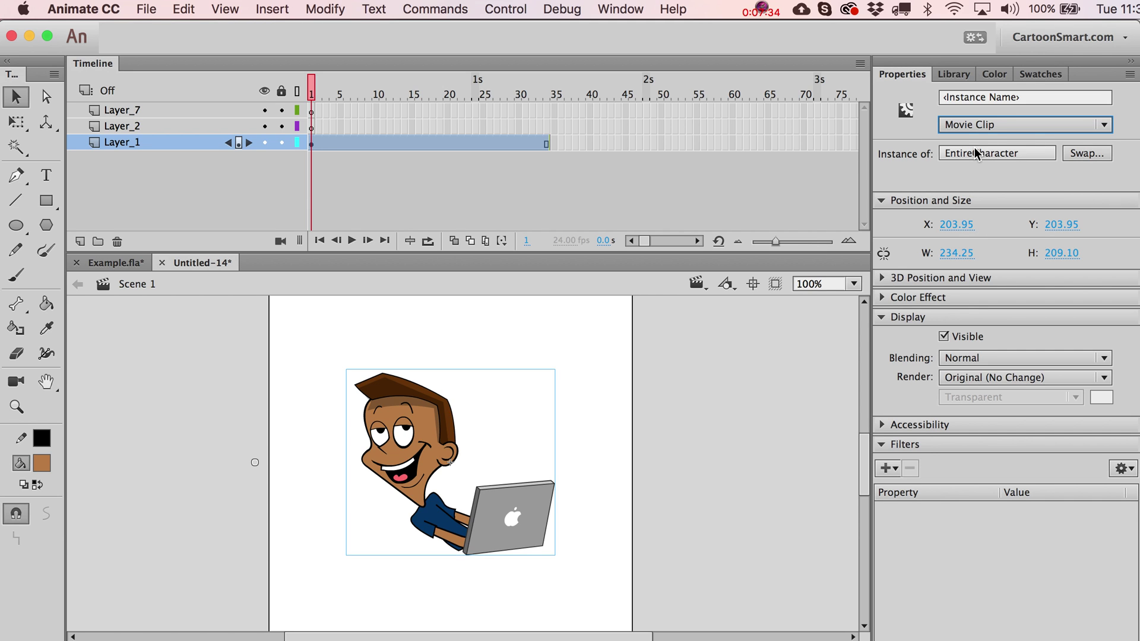
Add a Drop Shadow filter with 28 px distance and 28% strength
left_click(891, 471)
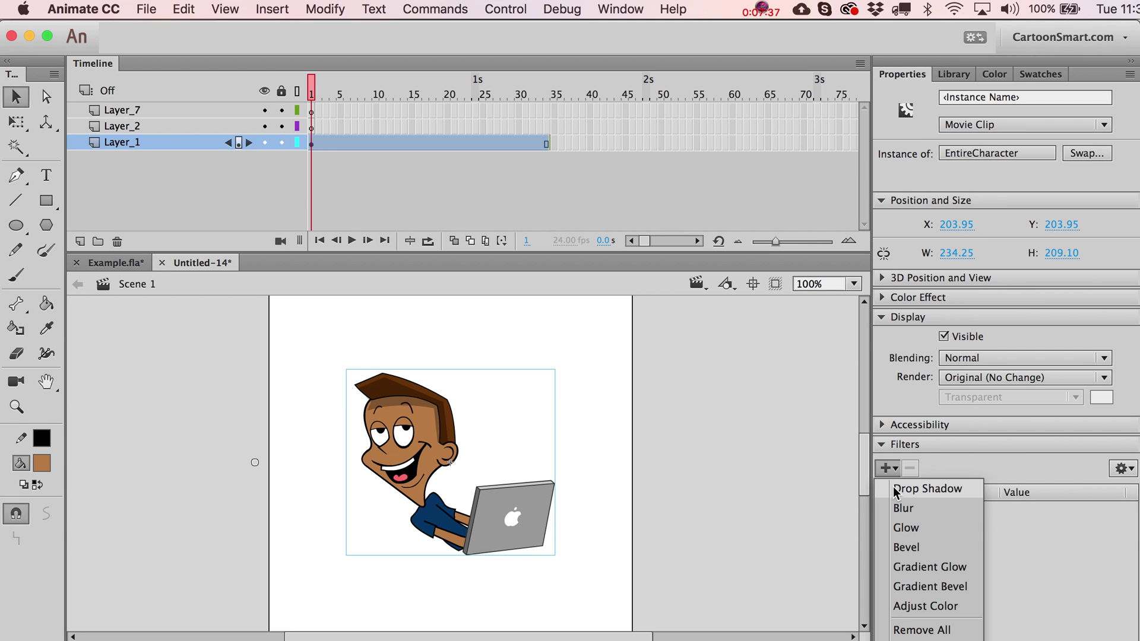
left_click(893, 486)
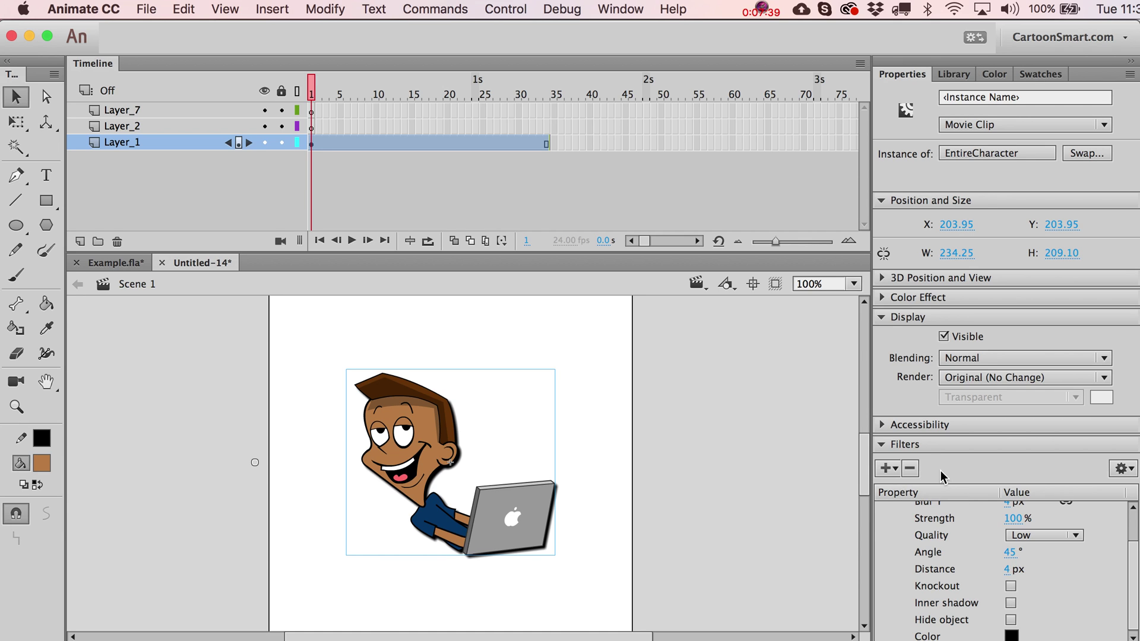
scroll(940, 504, "up", 2)
left_click(882, 317)
left_click_drag(1010, 523, 1021, 501)
left_click(1012, 472)
type("28")
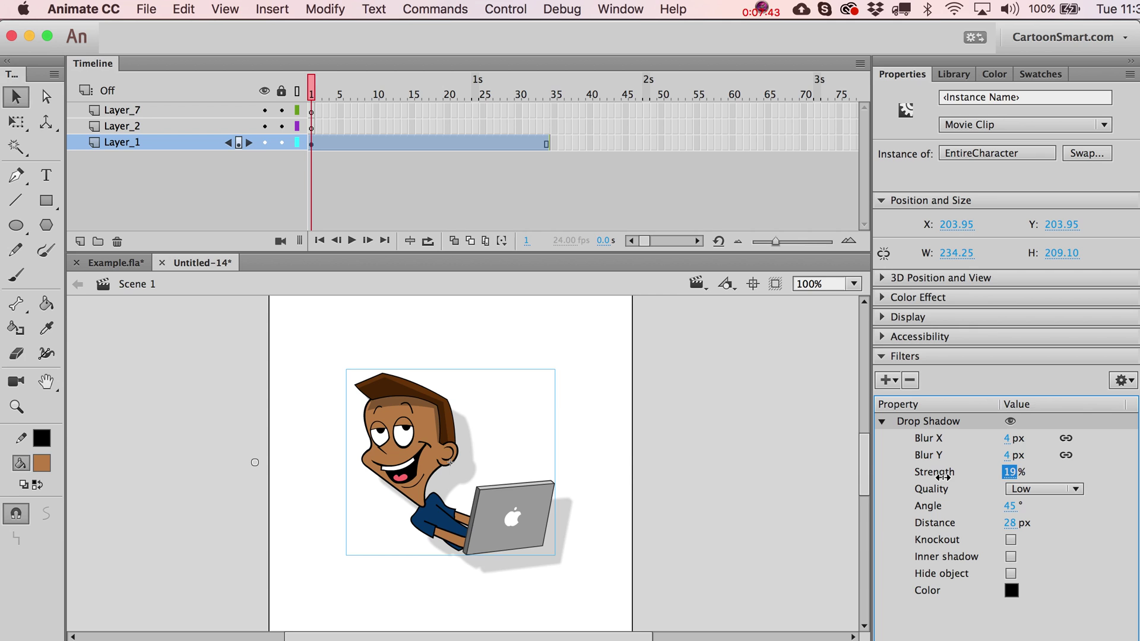
key("Return")
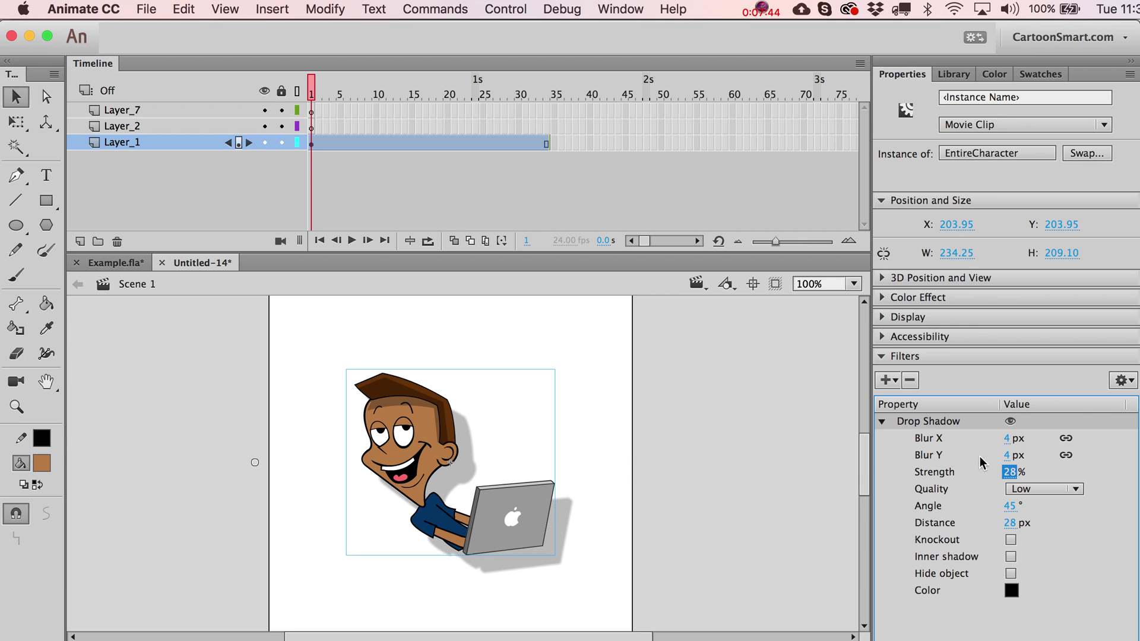
Change the shadow angle to 170° then 91° and blur to 16 px, then delete the filter
left_click(1010, 506)
type("170")
key("Return")
type("91")
key("Return")
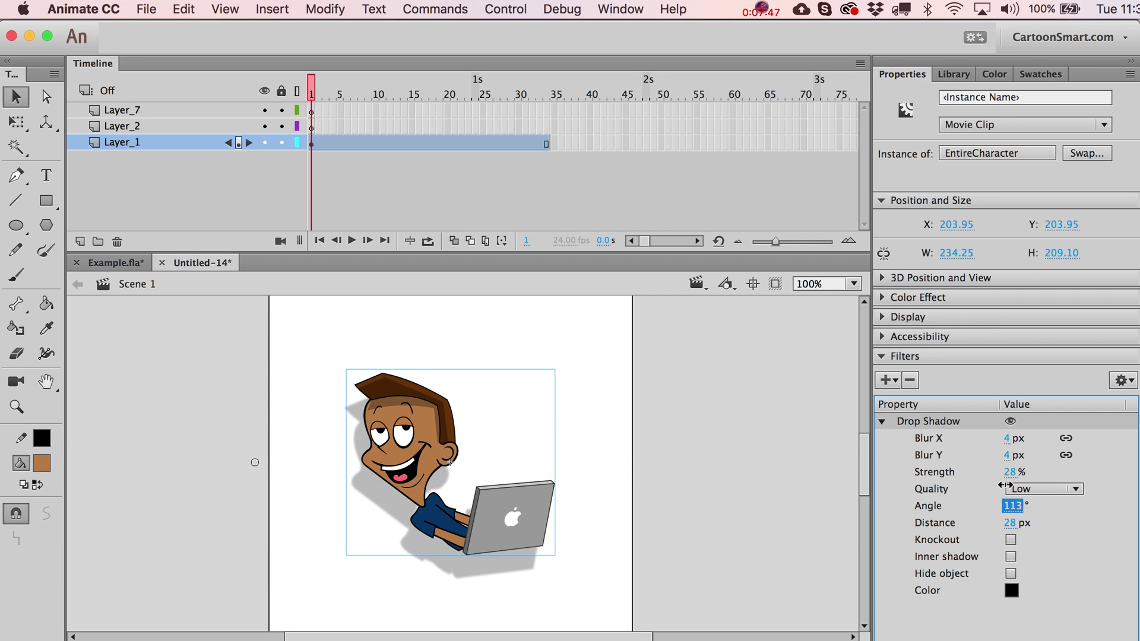
left_click(1008, 438)
type("16")
key("Return")
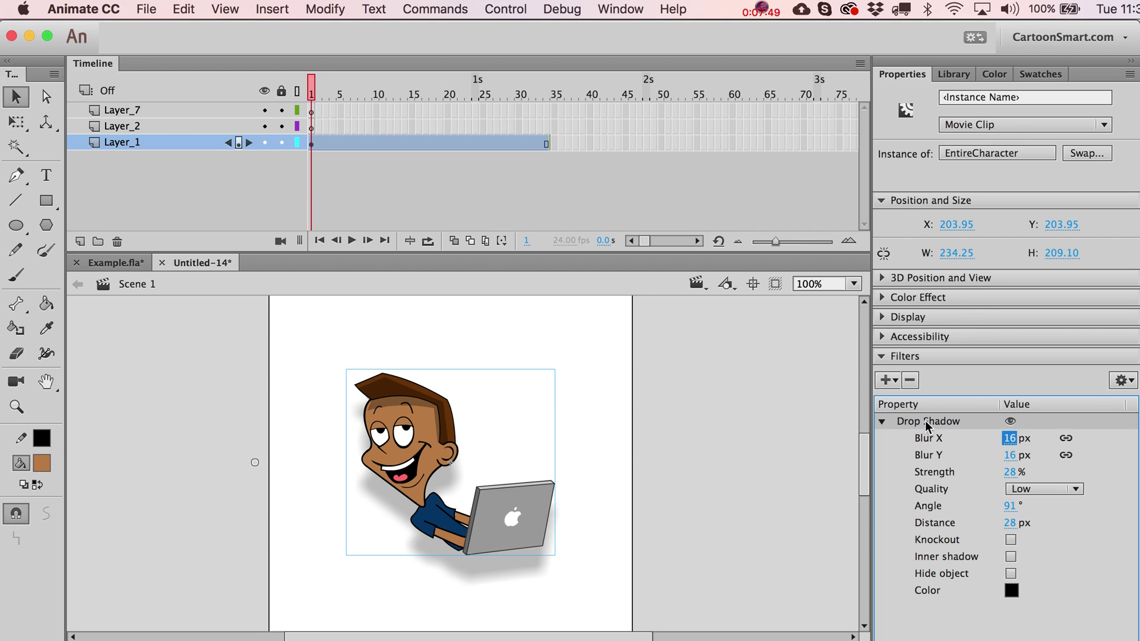
left_click(910, 380)
Add a new Drop Shadow set to inner shadow, with 0 px blur, lower strength and greater distance
left_click(888, 379)
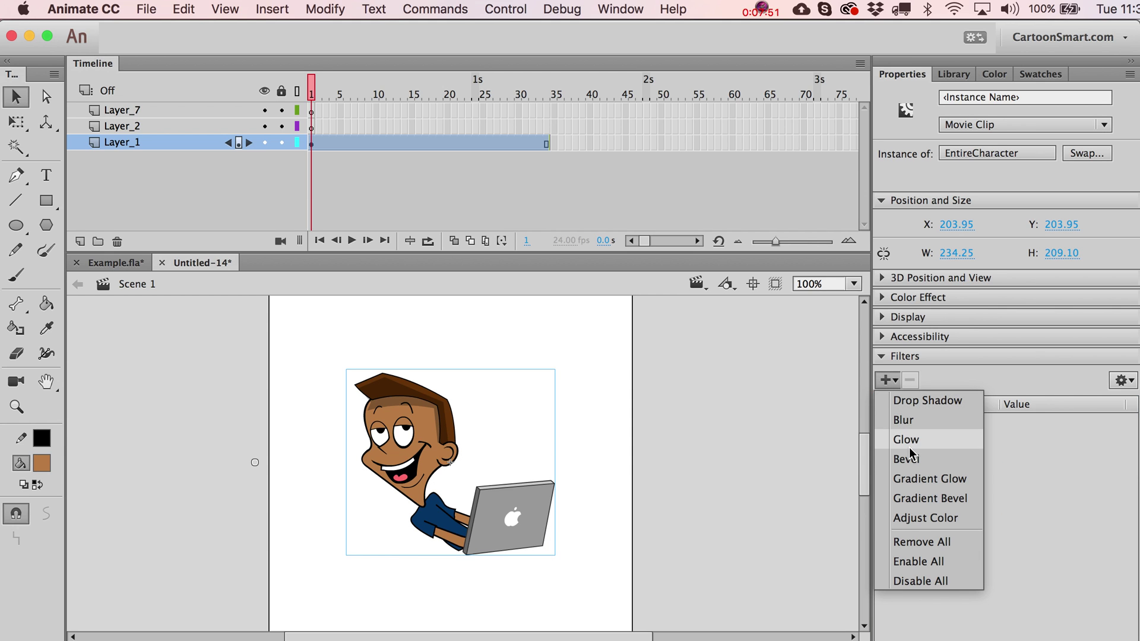
left_click(919, 400)
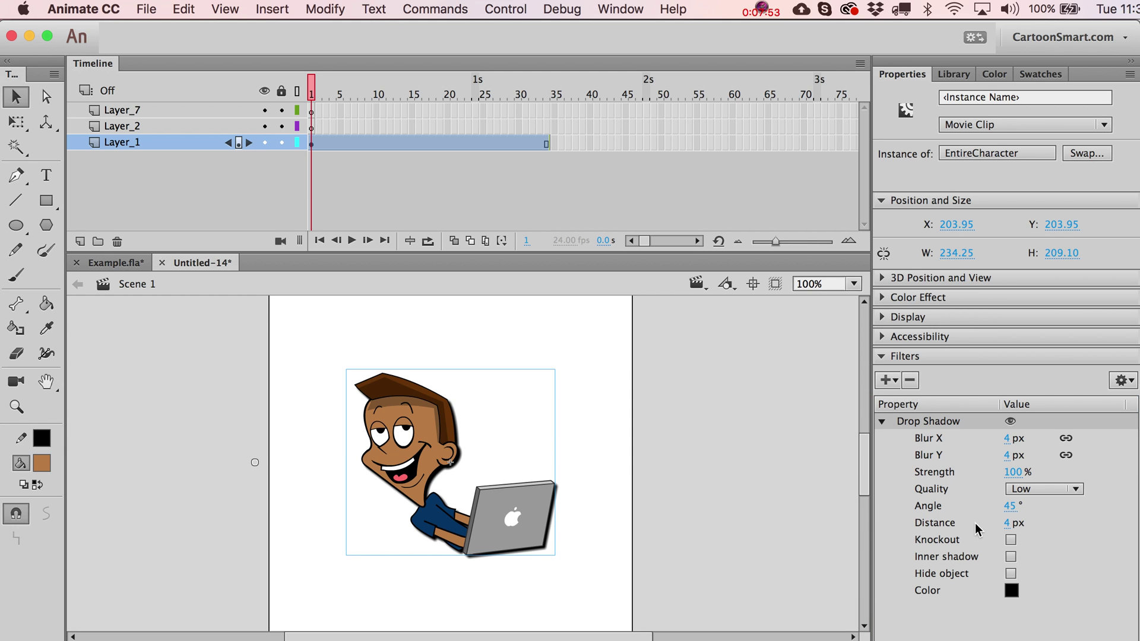
left_click(1011, 557)
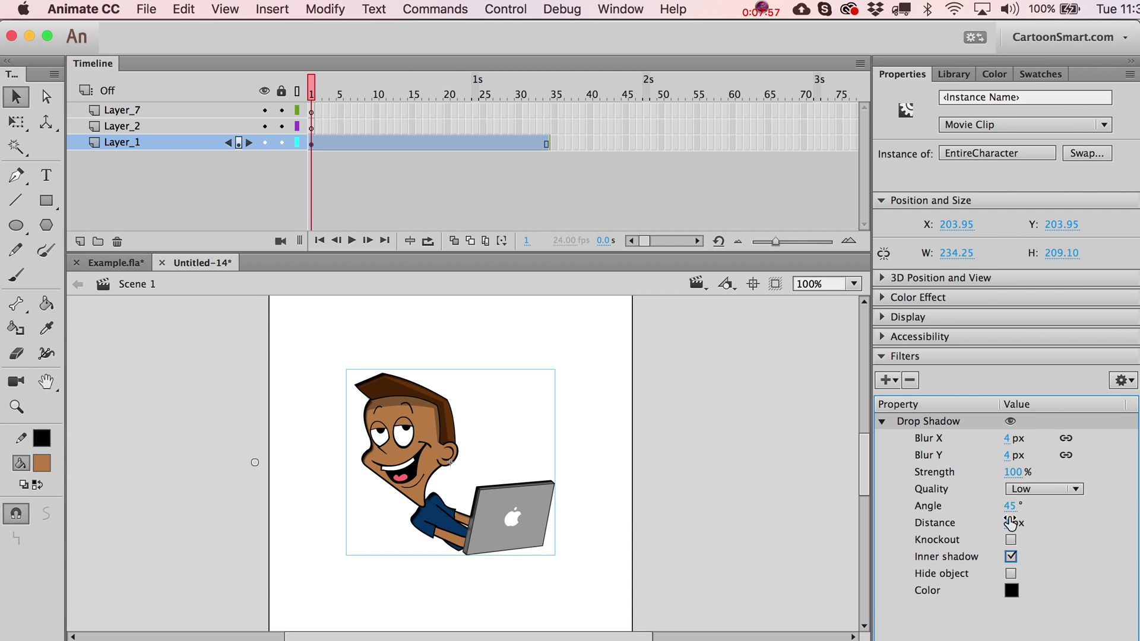
left_click_drag(1013, 520, 1035, 521)
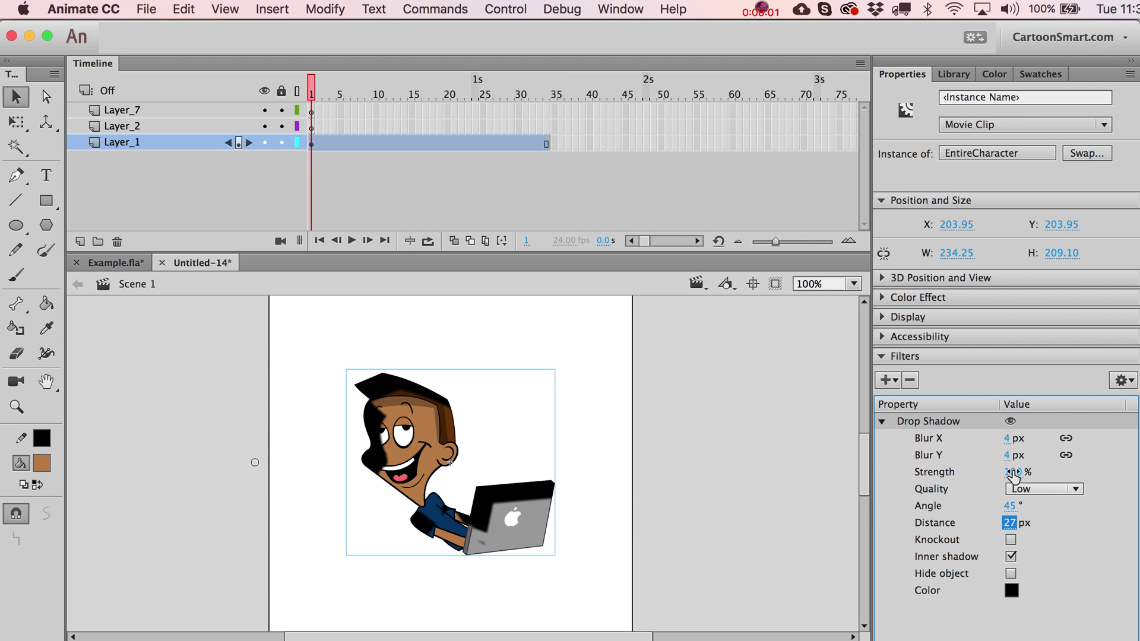
left_click_drag(1008, 438, 893, 436)
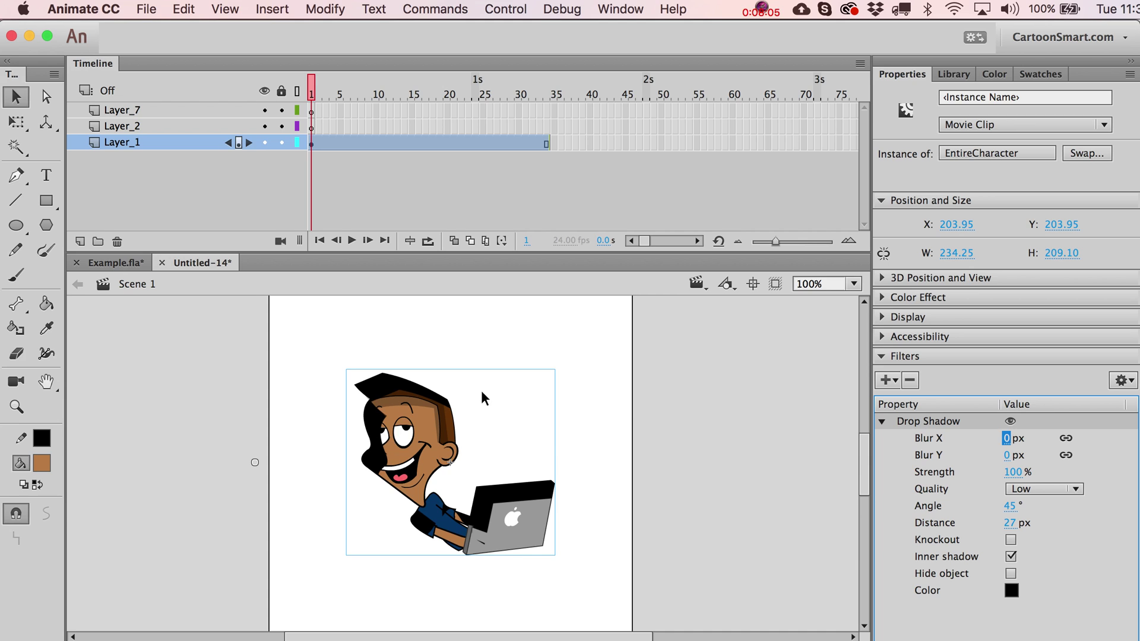
left_click_drag(1011, 472, 949, 472)
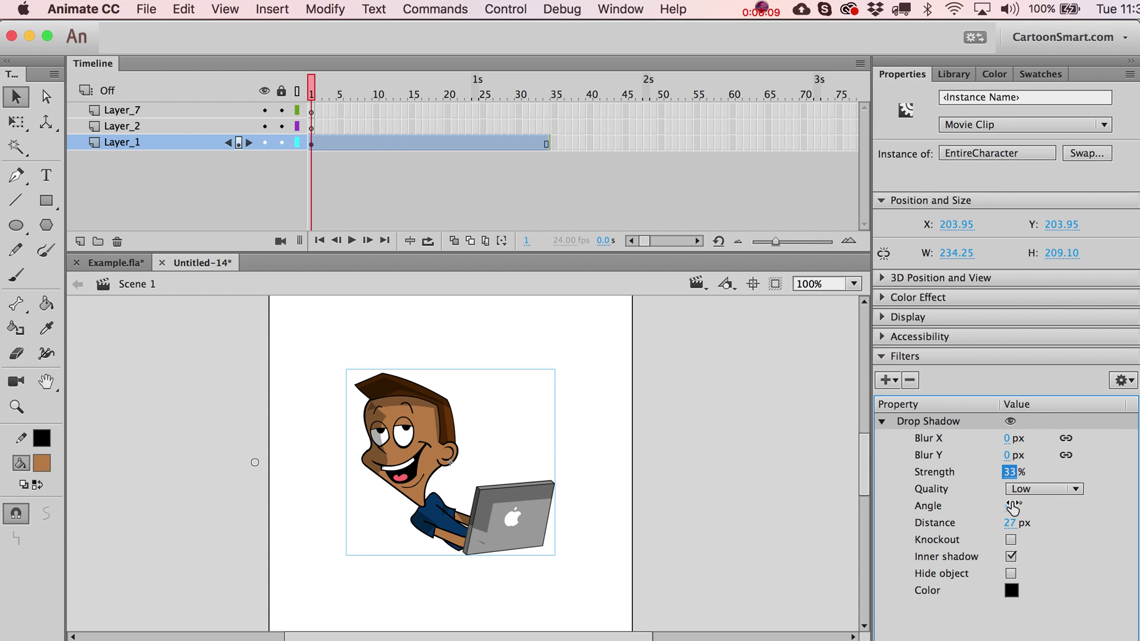
left_click_drag(1011, 505, 1086, 482)
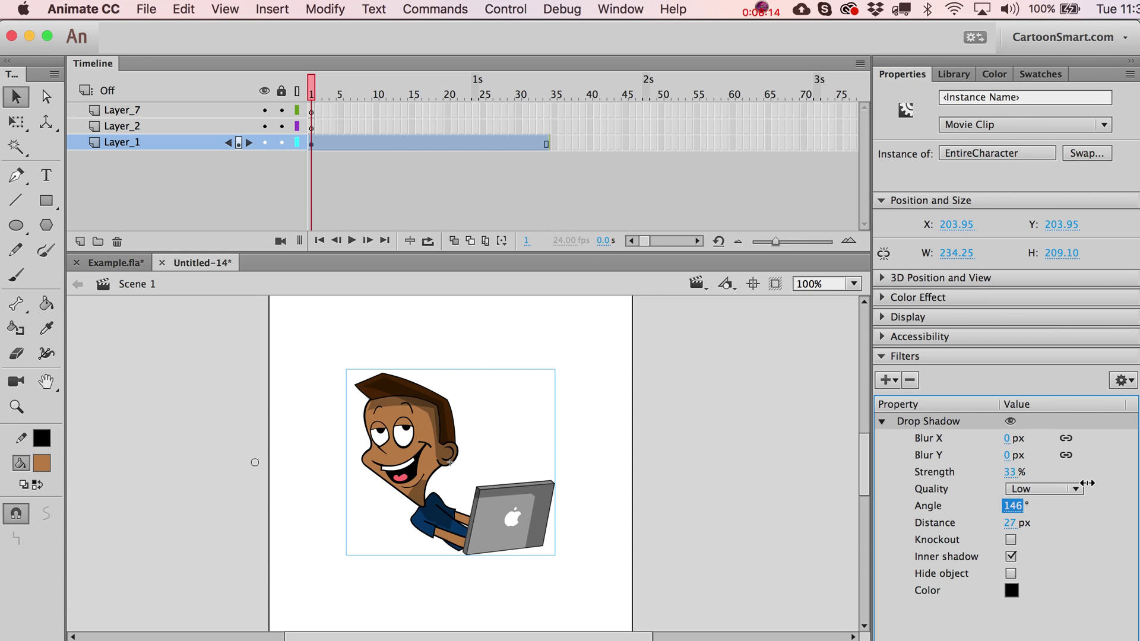
Refine the inner shadow to about 15% strength, 39 px distance and a 178° angle
left_click(1017, 473)
type("17")
key("Return")
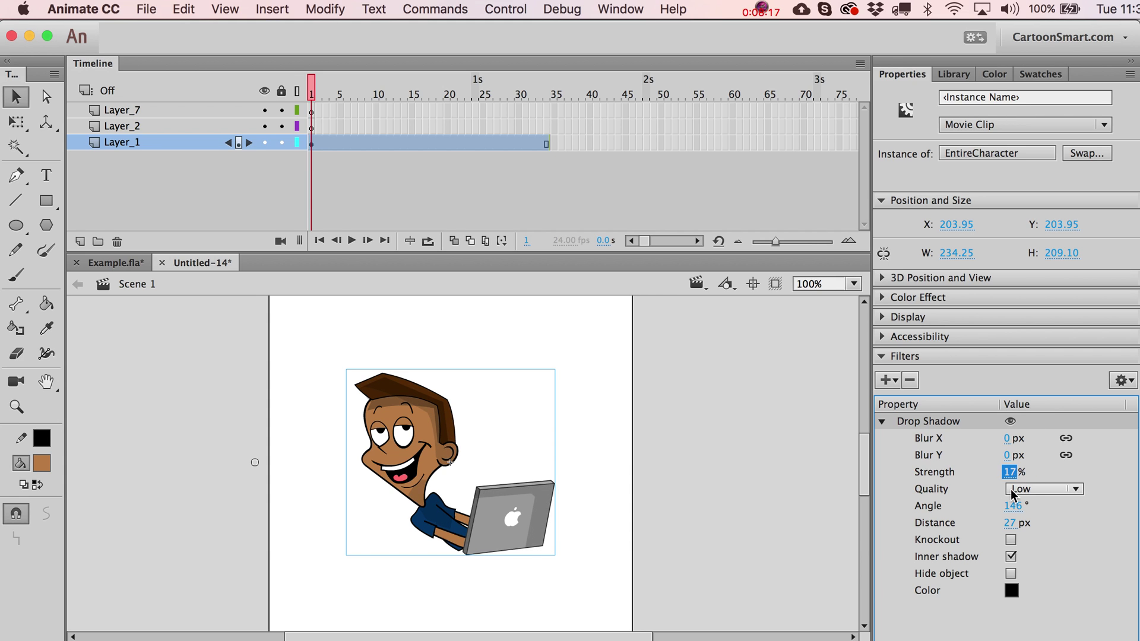
left_click(1010, 522)
type("45")
key("Return")
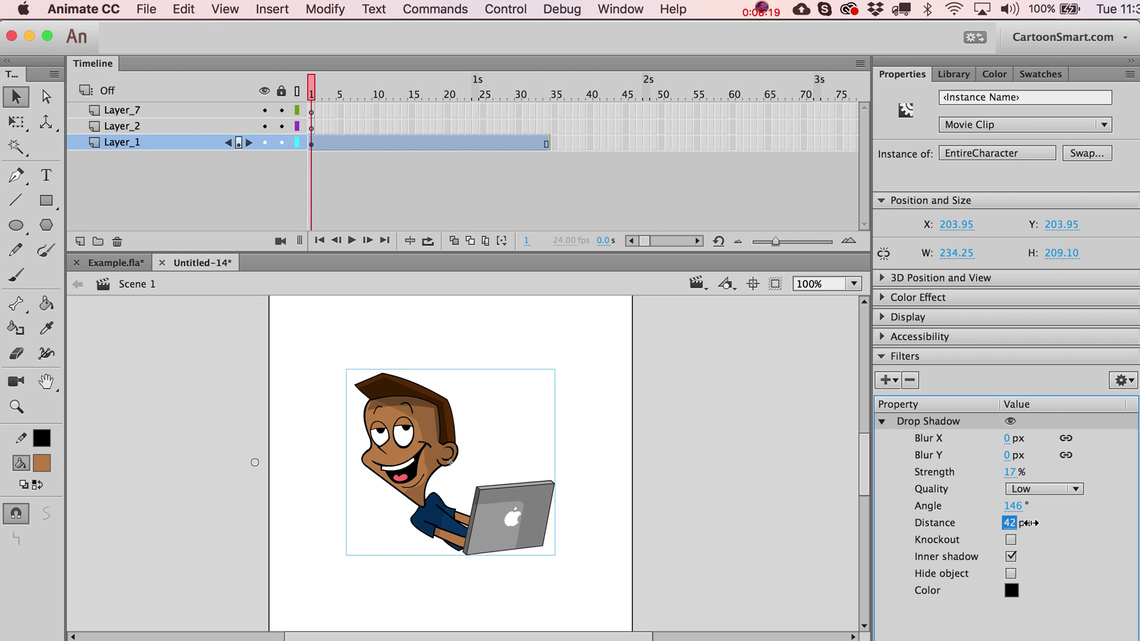
mouse_move(1029, 522)
left_mouse_down()
mouse_move(1017, 506)
mouse_move(1031, 503)
left_mouse_up()
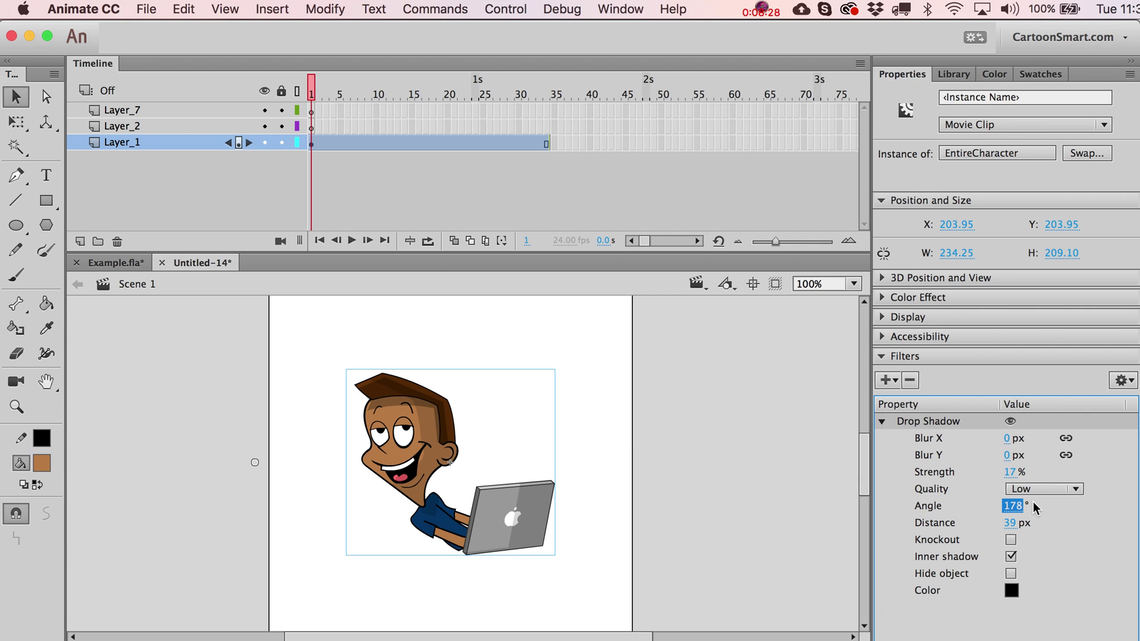
left_click(1015, 471)
Zoom the stage to 145% on the character and reselect the clip to check its inner shadow
left_click(178, 408)
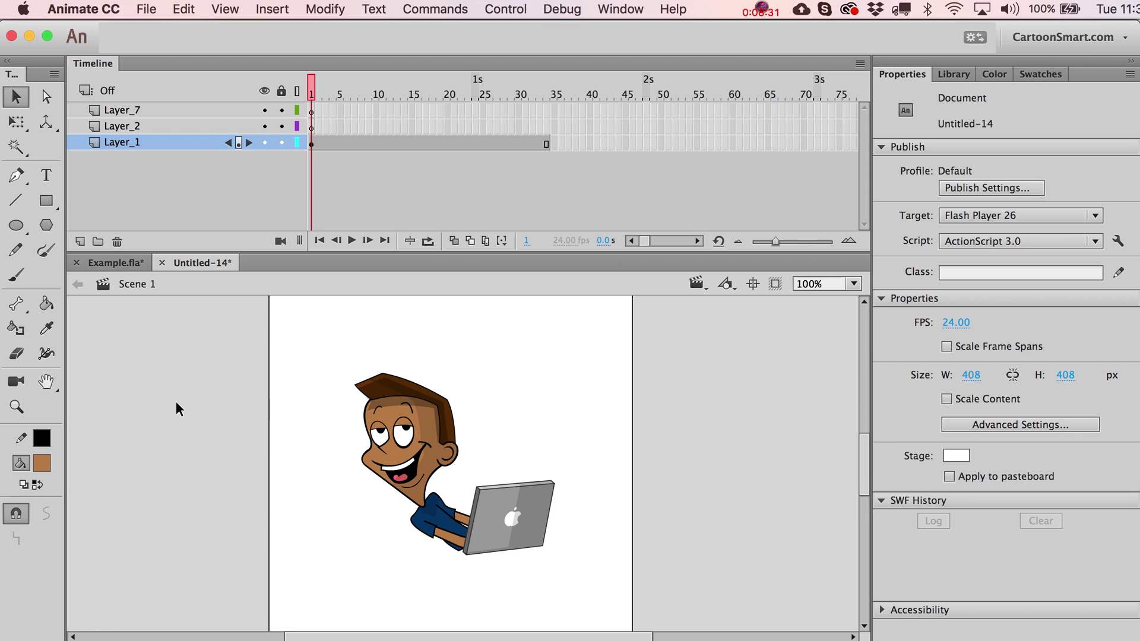
left_click(16, 407)
left_click_drag(323, 352, 656, 627)
key("v")
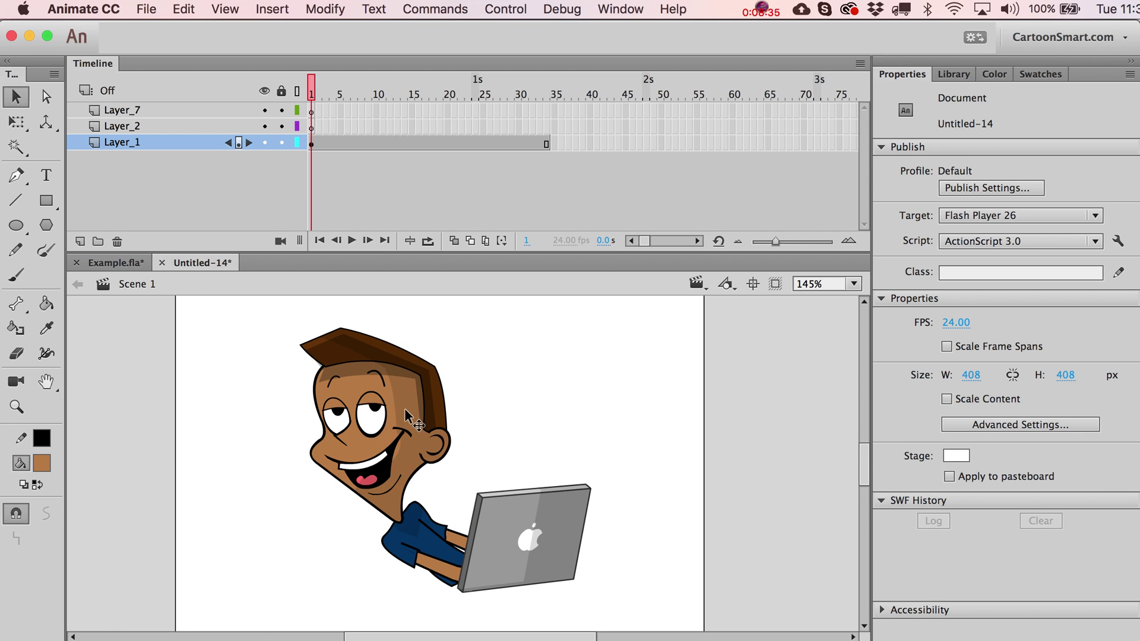
left_click(511, 551)
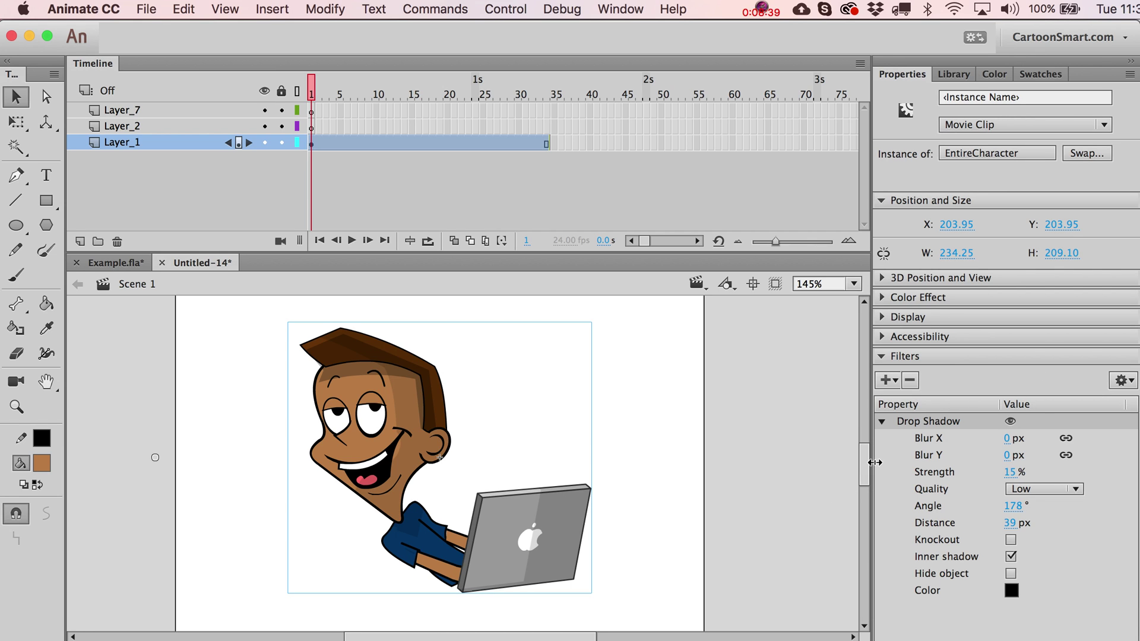
left_click(647, 420)
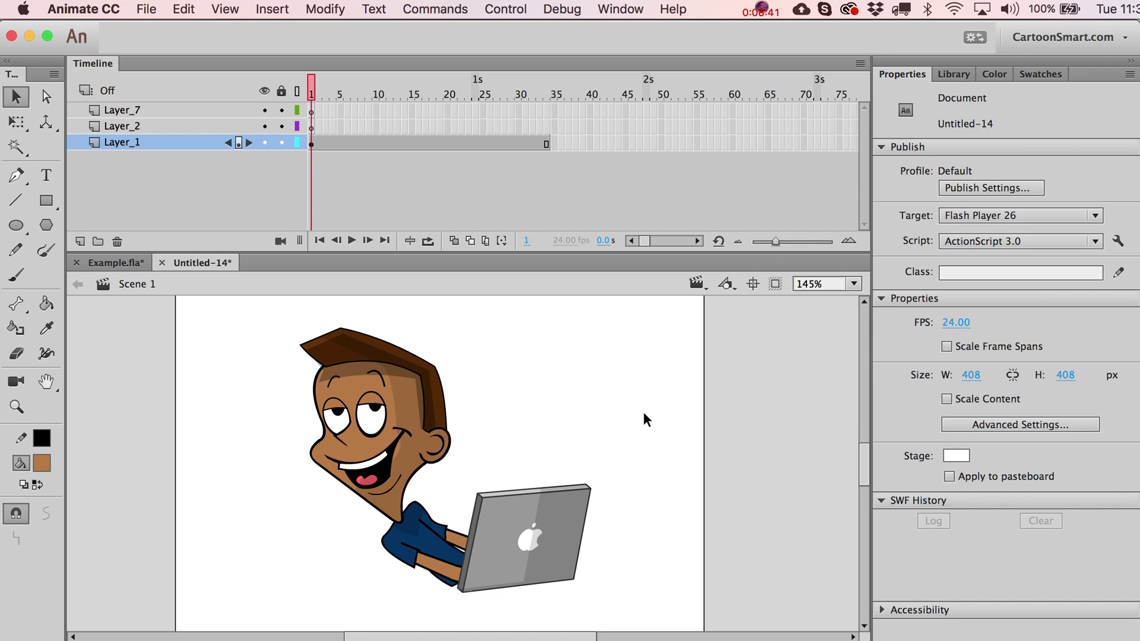
left_click(438, 431)
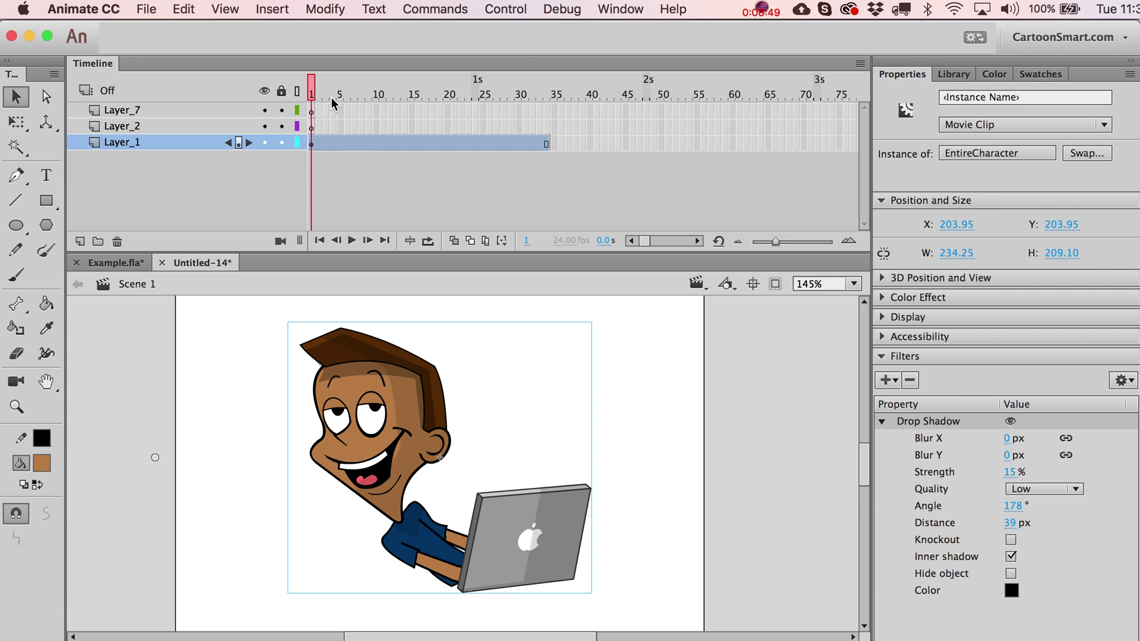
left_click_drag(333, 104, 289, 104)
left_click(407, 380)
Copy the inner-shadow filter and then delete the Drop Shadow from the character
left_click(1128, 381)
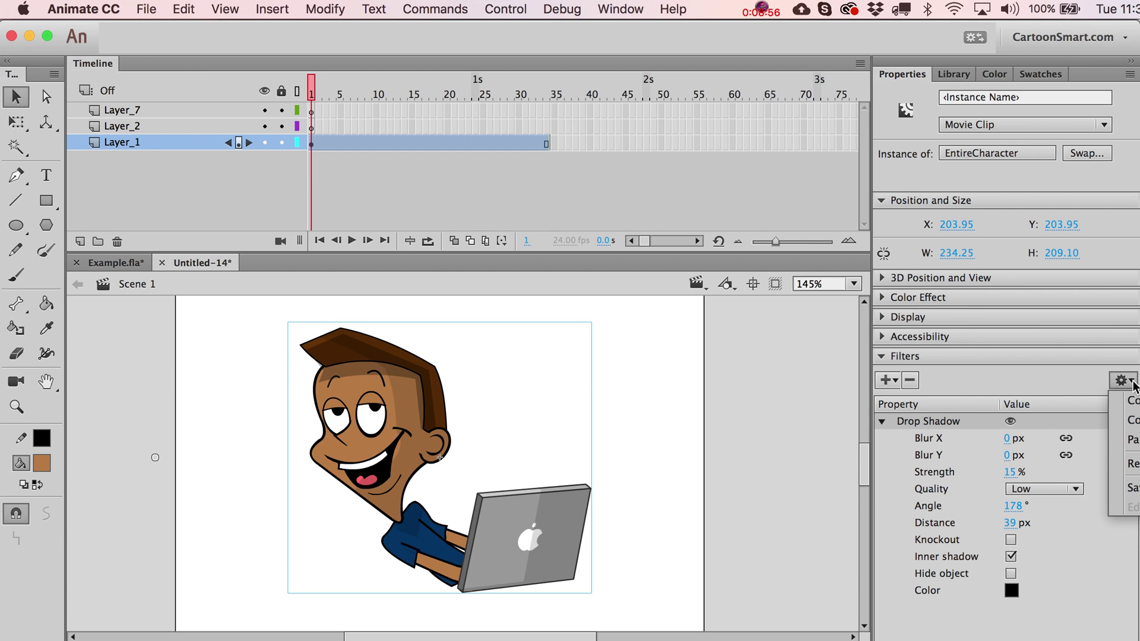
left_click(1134, 421)
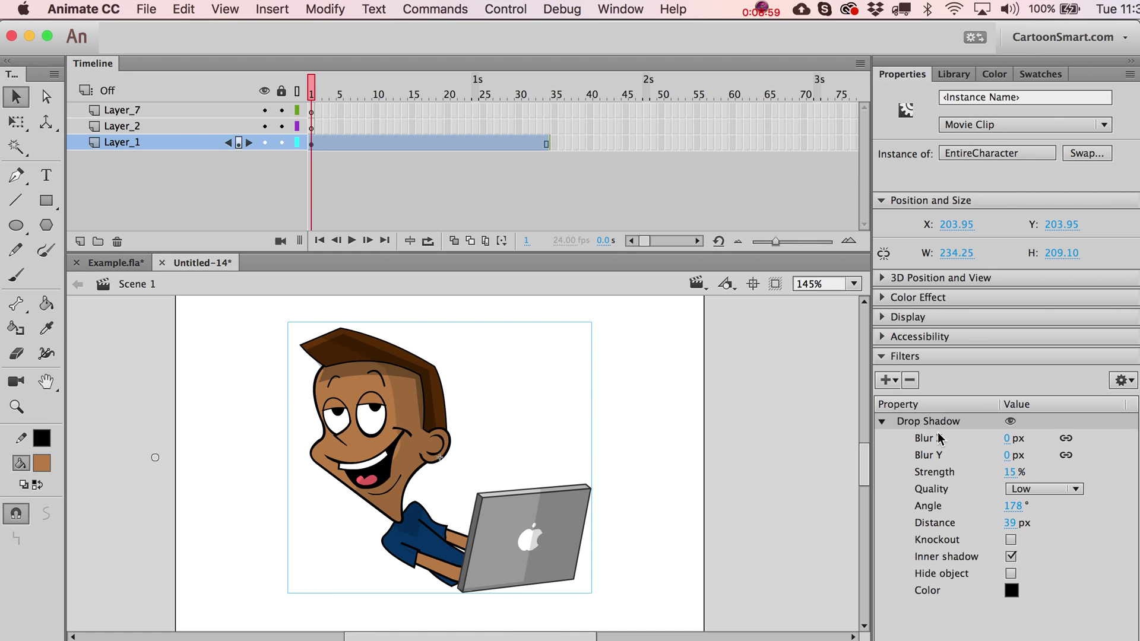
left_click(920, 421)
left_click(910, 379)
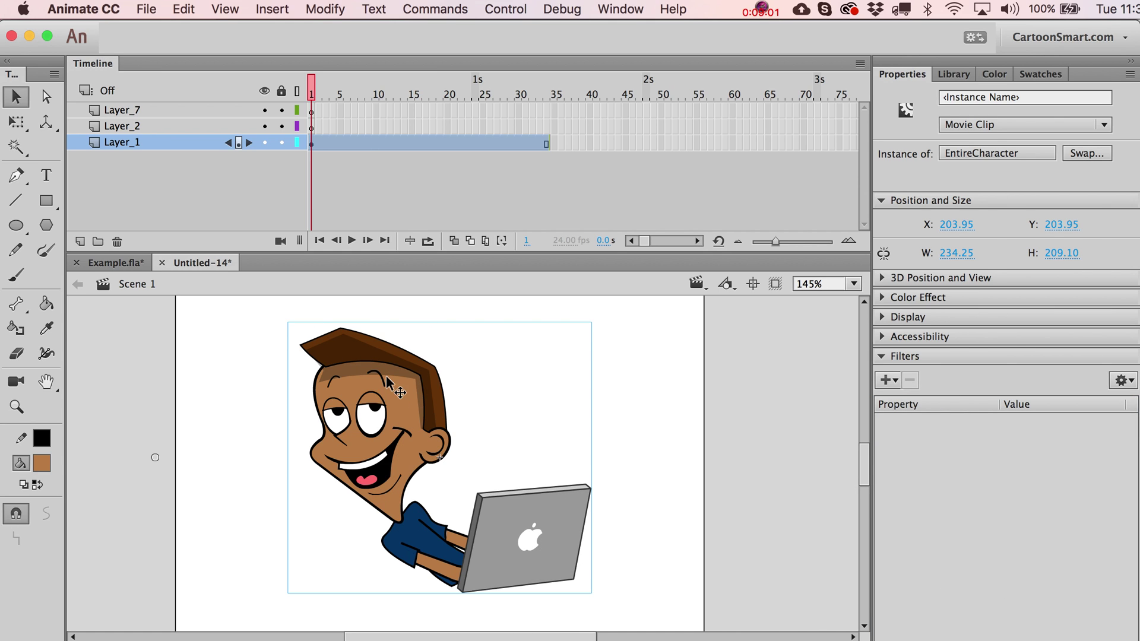
Edit the EntireCharacter symbol, select the head graphic, and scrub back to frame 1
double_click(403, 393)
left_click(421, 406)
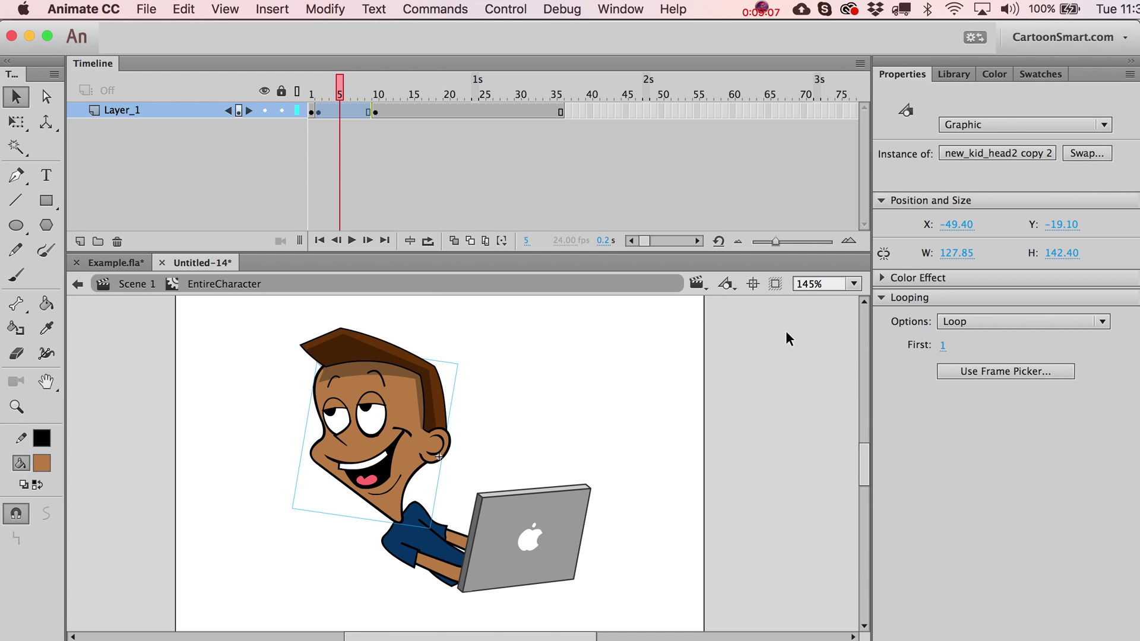
left_click_drag(359, 83, 320, 88)
left_click(405, 416)
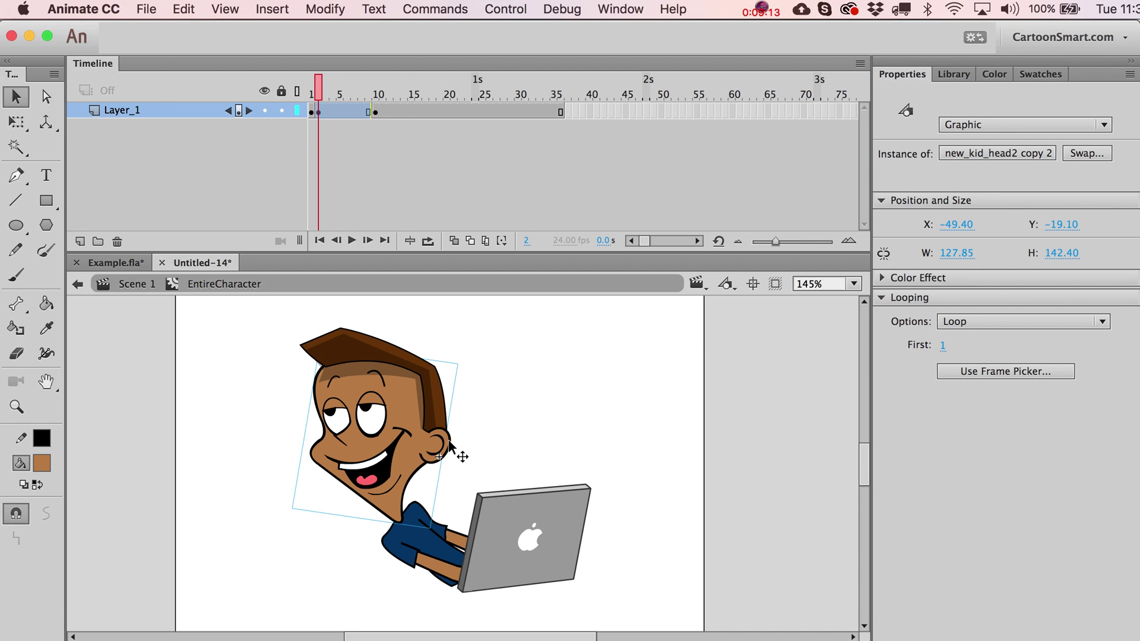
left_click_drag(332, 95, 303, 109)
left_click_drag(368, 94, 312, 95)
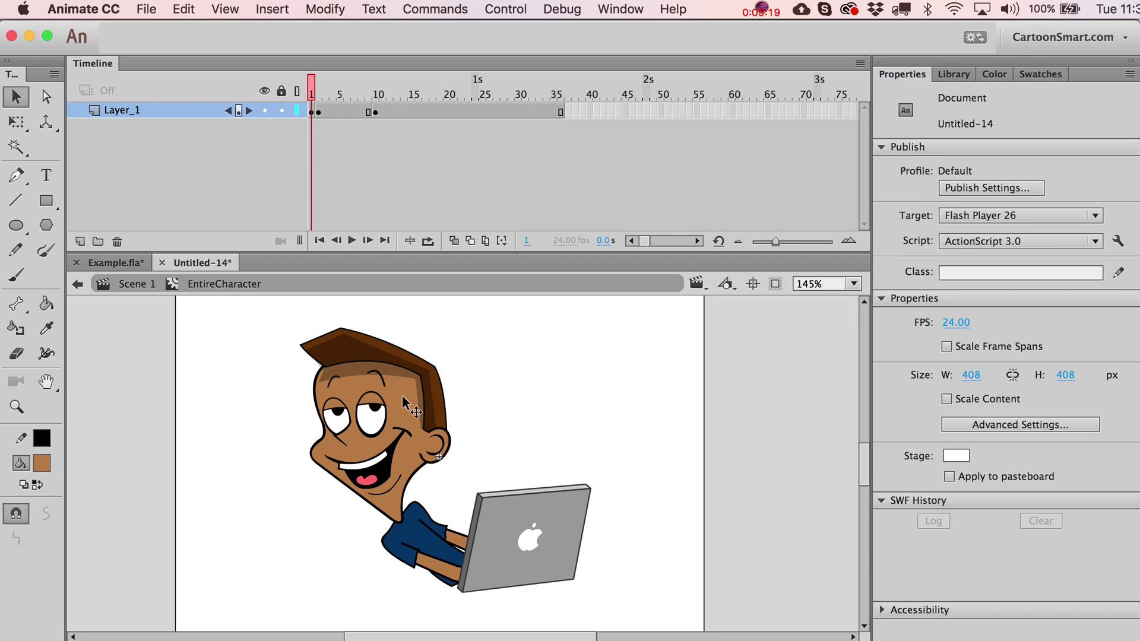
Convert the head shape into a Movie Clip symbol named Symbol 2
double_click(402, 396)
double_click(402, 396)
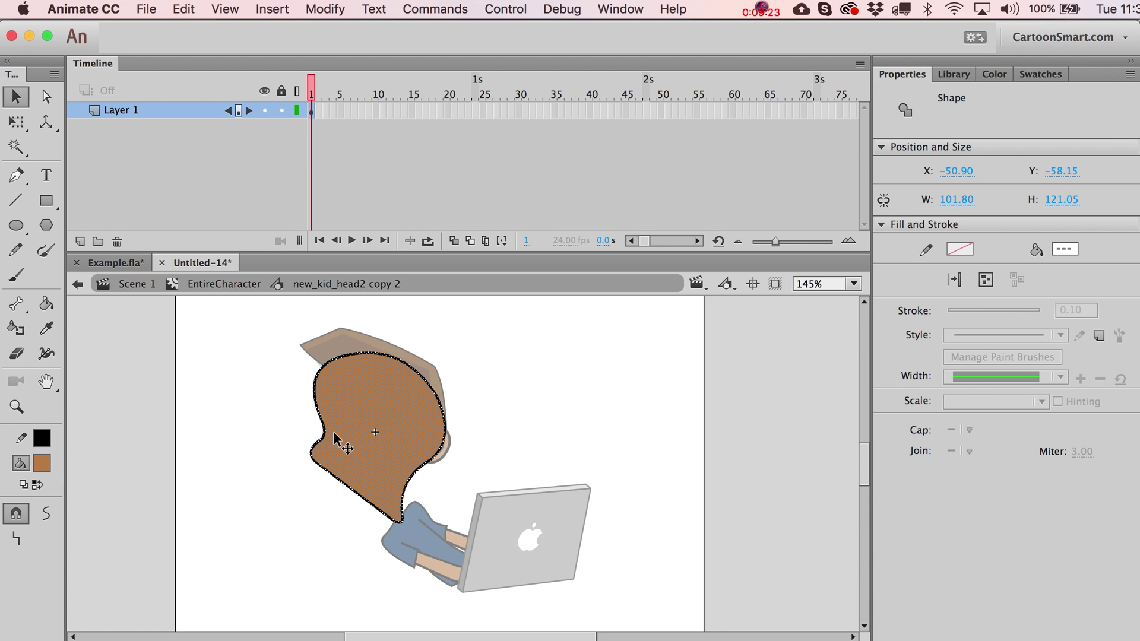
key("F8")
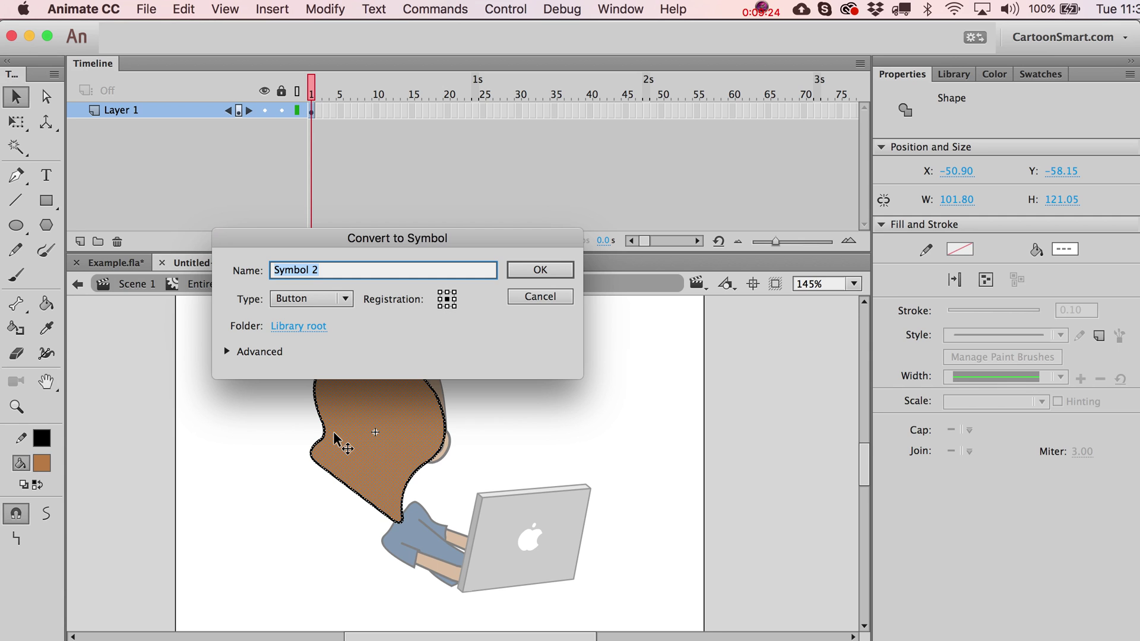
left_click(331, 299)
left_click(309, 316)
left_click(541, 270)
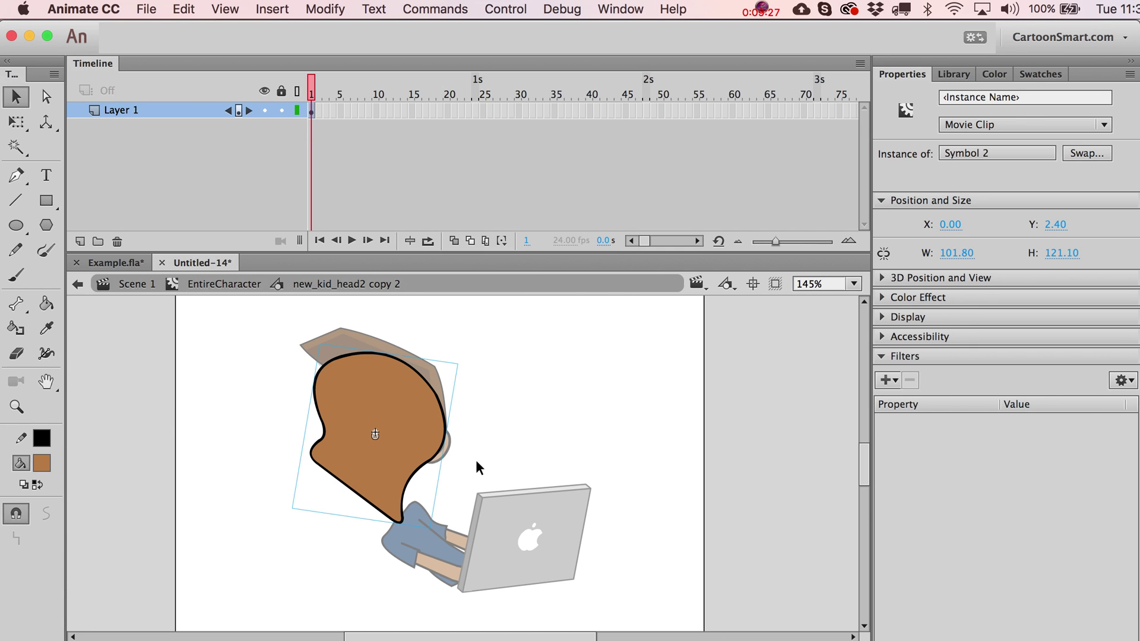
Paste the copied inner shadow onto Symbol 2 and preview it in EntireCharacter
left_click(1122, 380)
left_click(1131, 440)
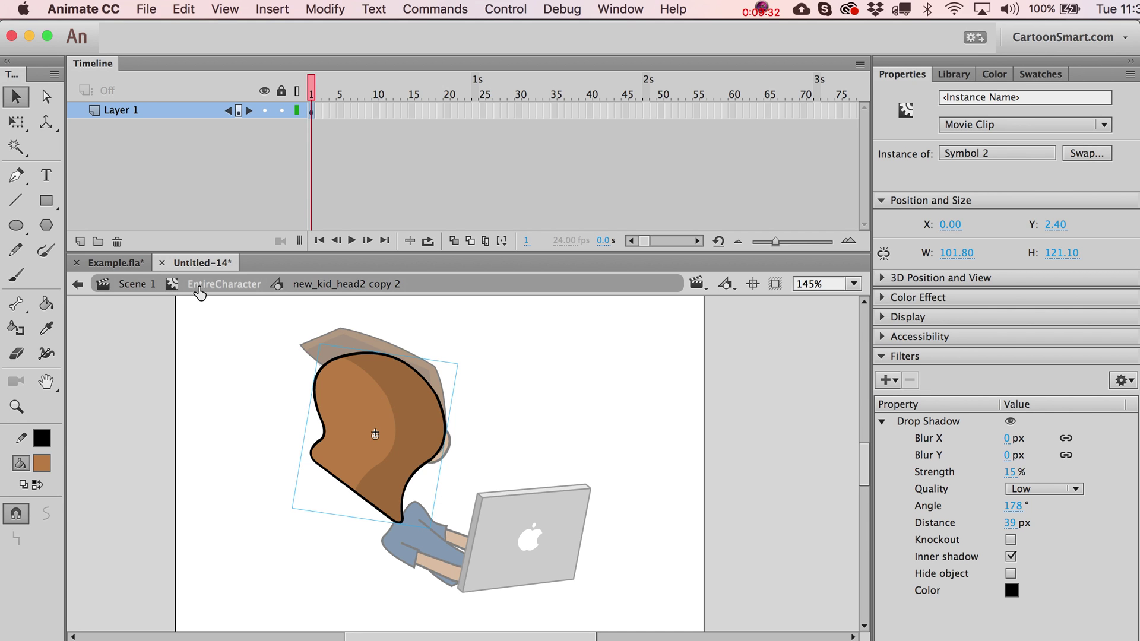
left_click(245, 293)
left_click_drag(332, 98, 488, 99)
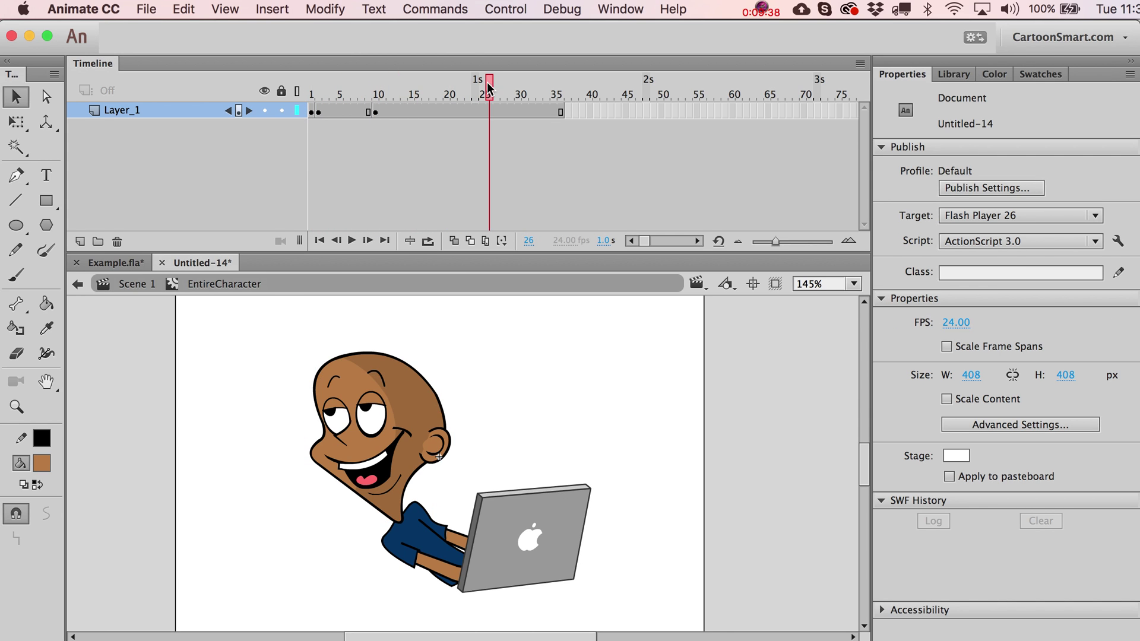
Edit Symbol 2 and scrub its inner shadow distance down to 10 px
left_click(419, 417)
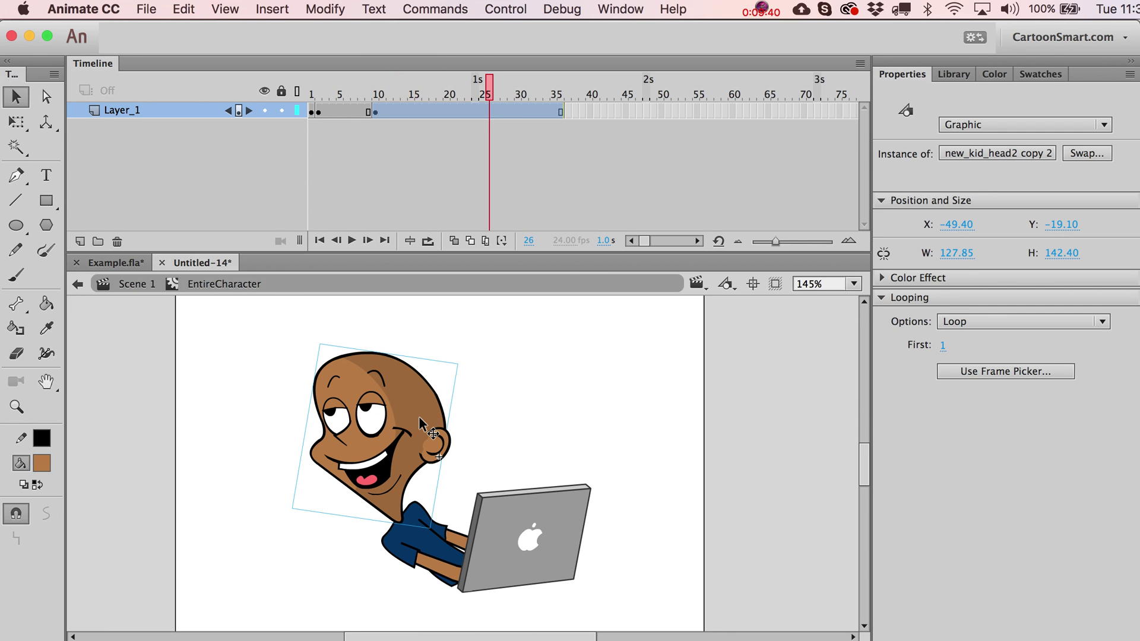
double_click(418, 414)
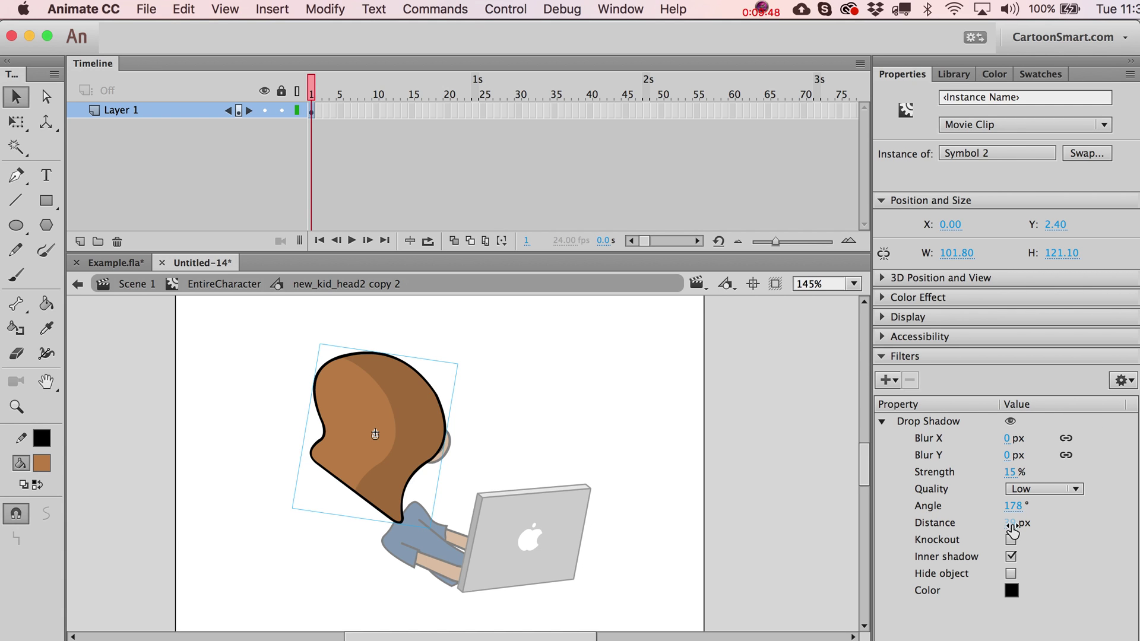
left_click_drag(1009, 524, 986, 526)
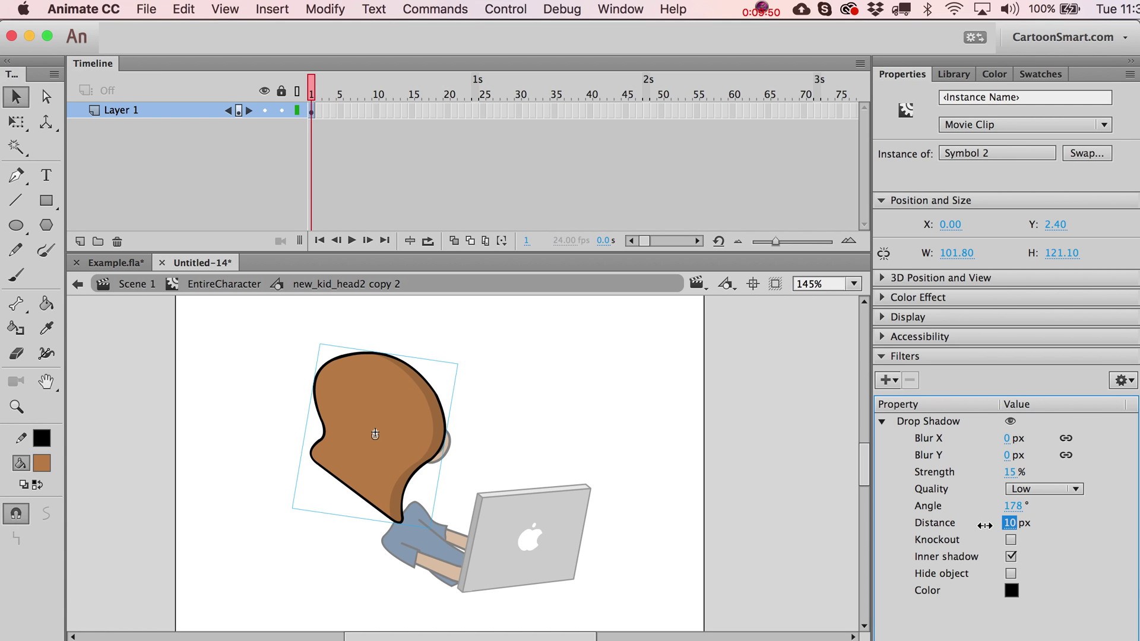
left_click(224, 287)
left_click_drag(460, 101, 297, 116)
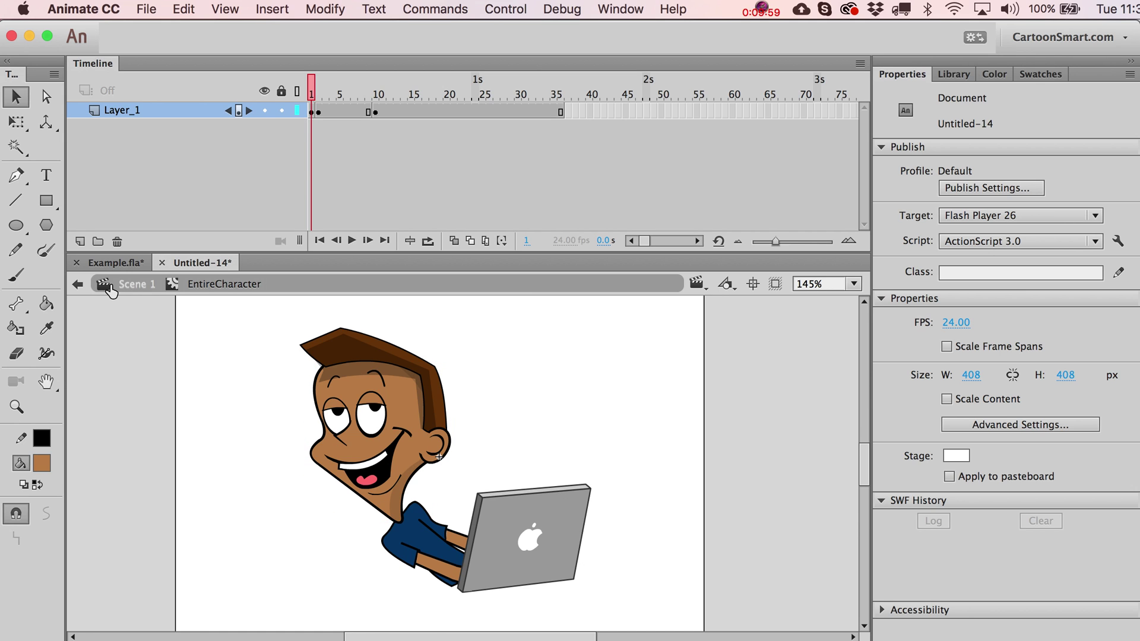
Go back to Scene 1 and select the EntireCharacter movie clip instance
left_click(132, 286)
left_click(256, 357)
left_click(331, 393)
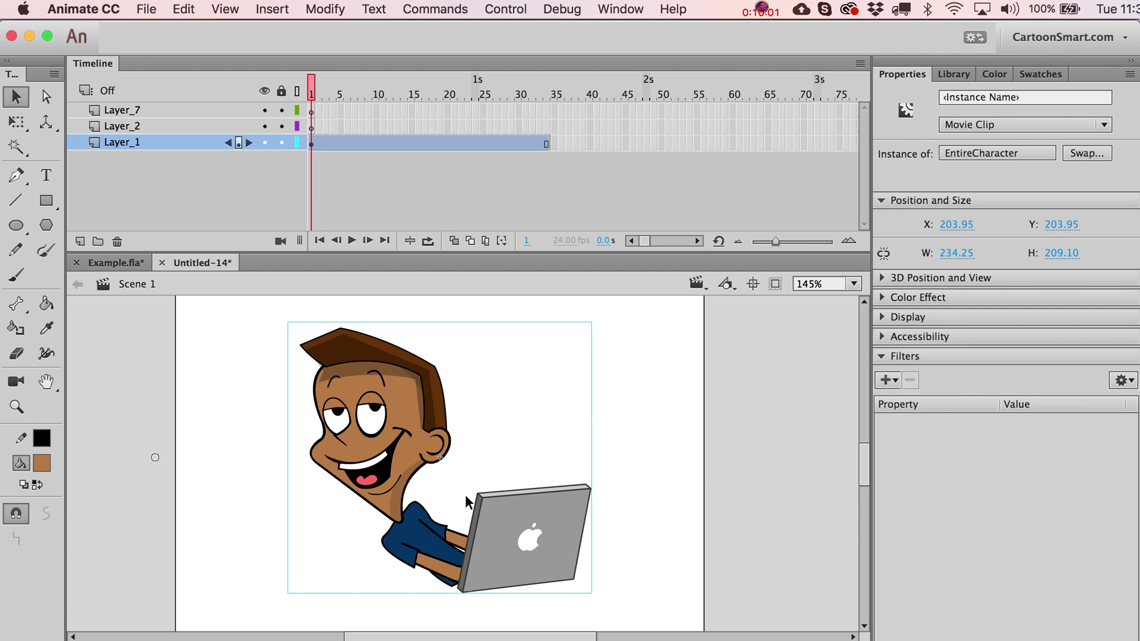